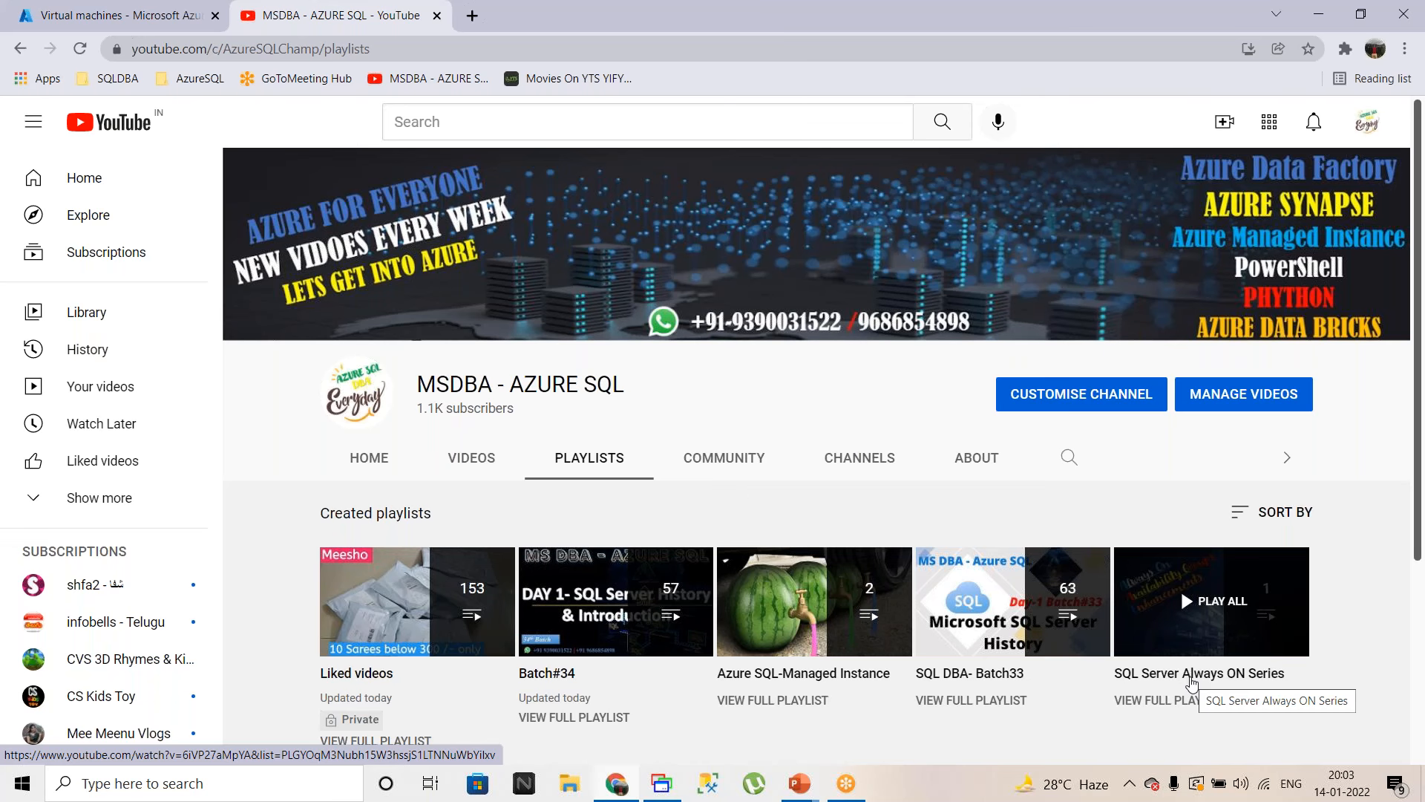
- Review the Azure virtual machines DC, NODE1 and NODE2, and switch to MultiDesk to view the wincluster.NA.com nodes in DC's Failover Cluster Manager
click(118, 13)
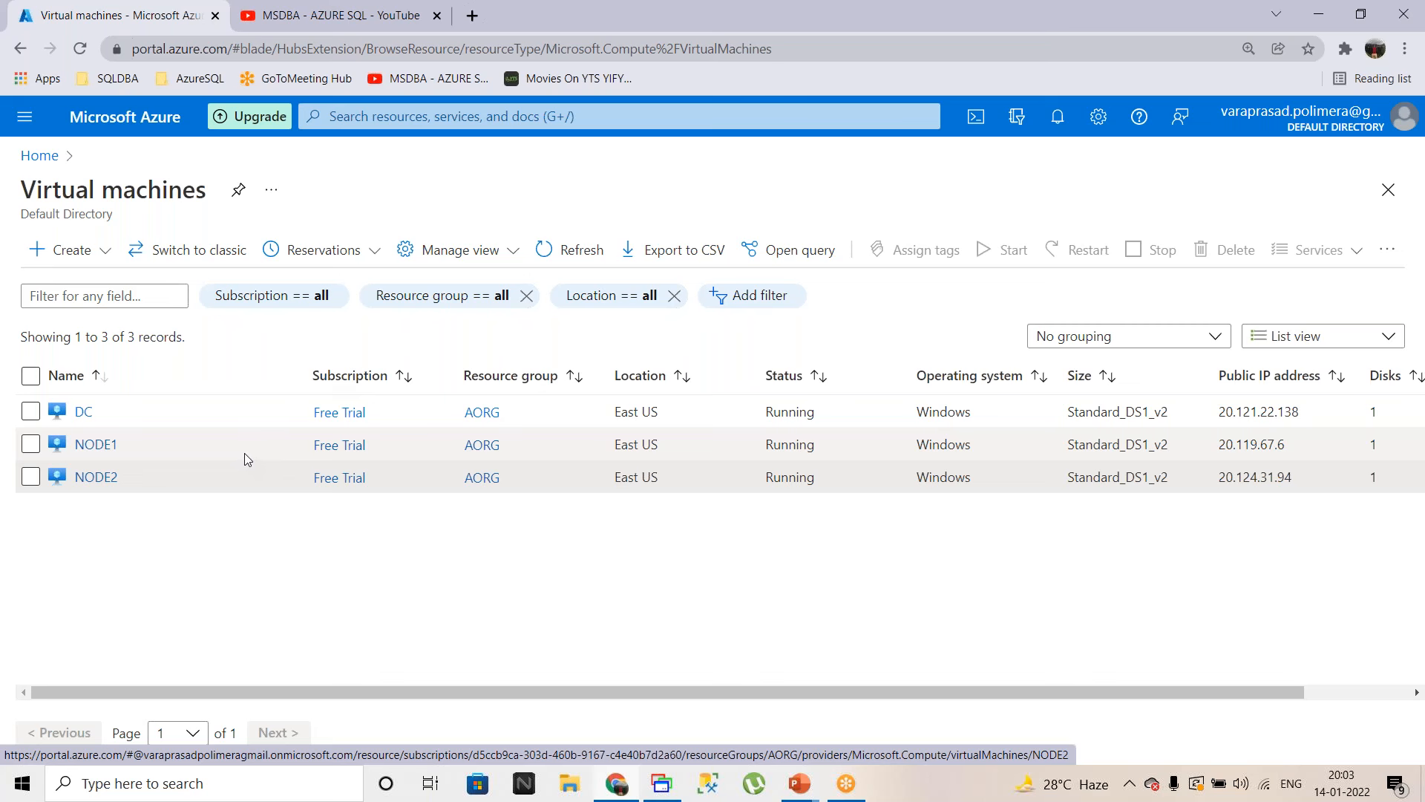
click(663, 786)
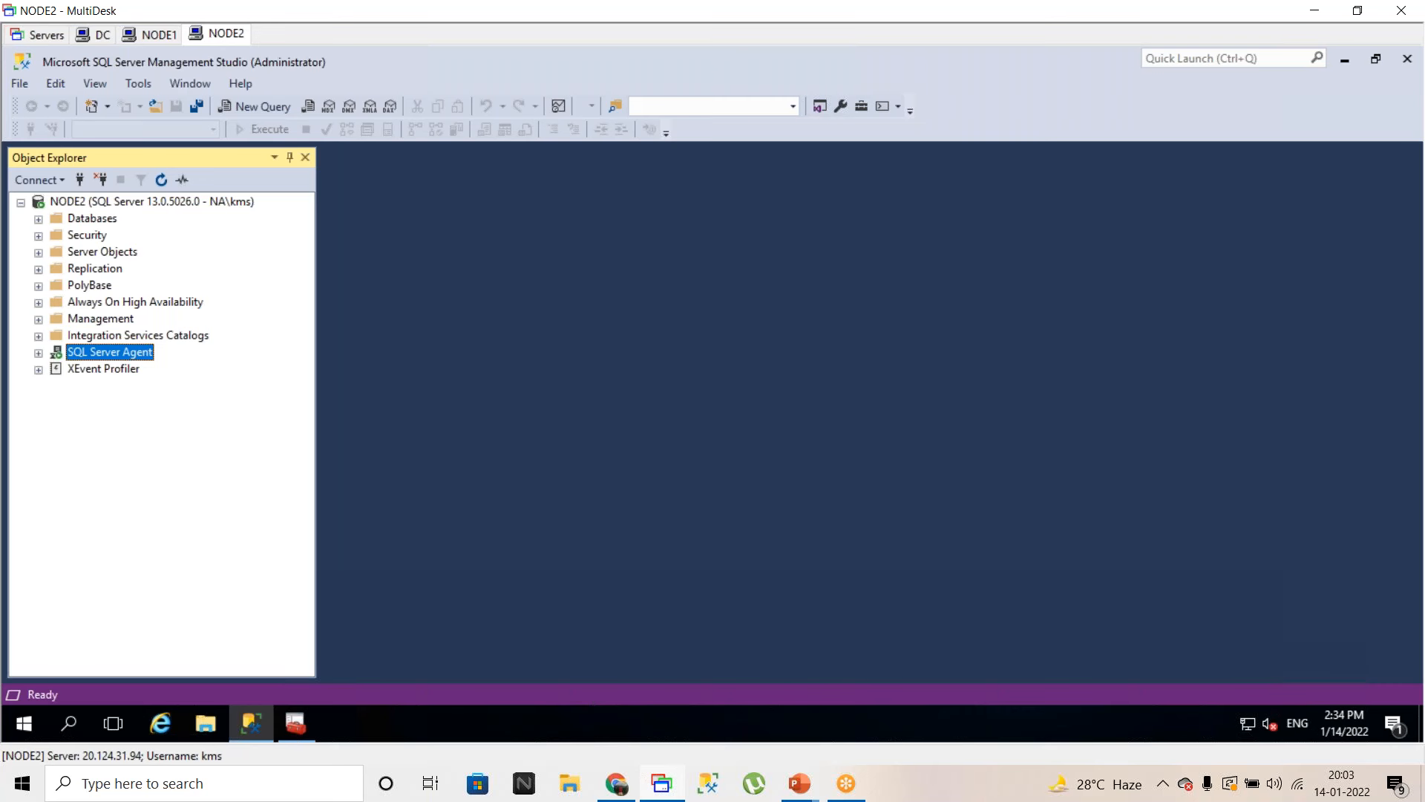
click(98, 35)
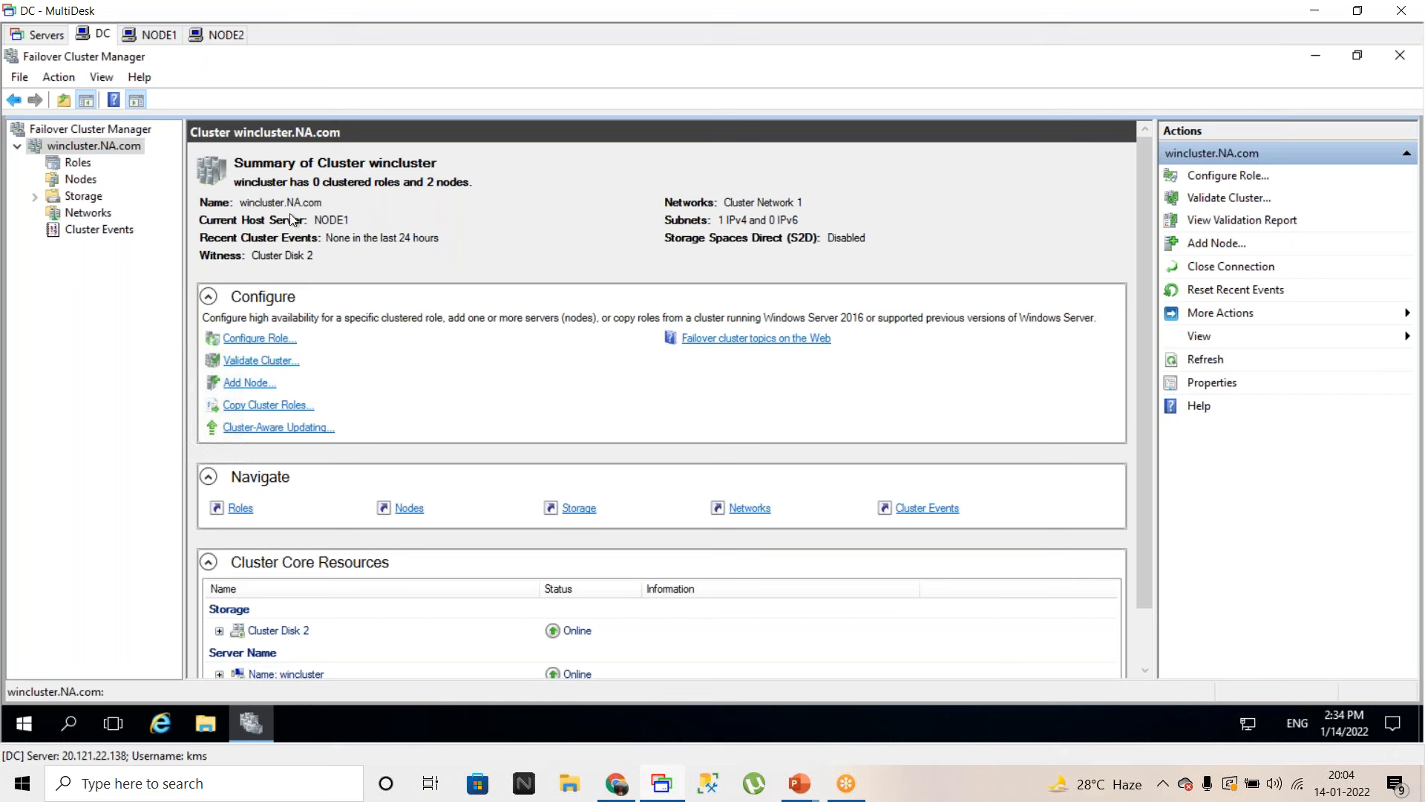
click(76, 182)
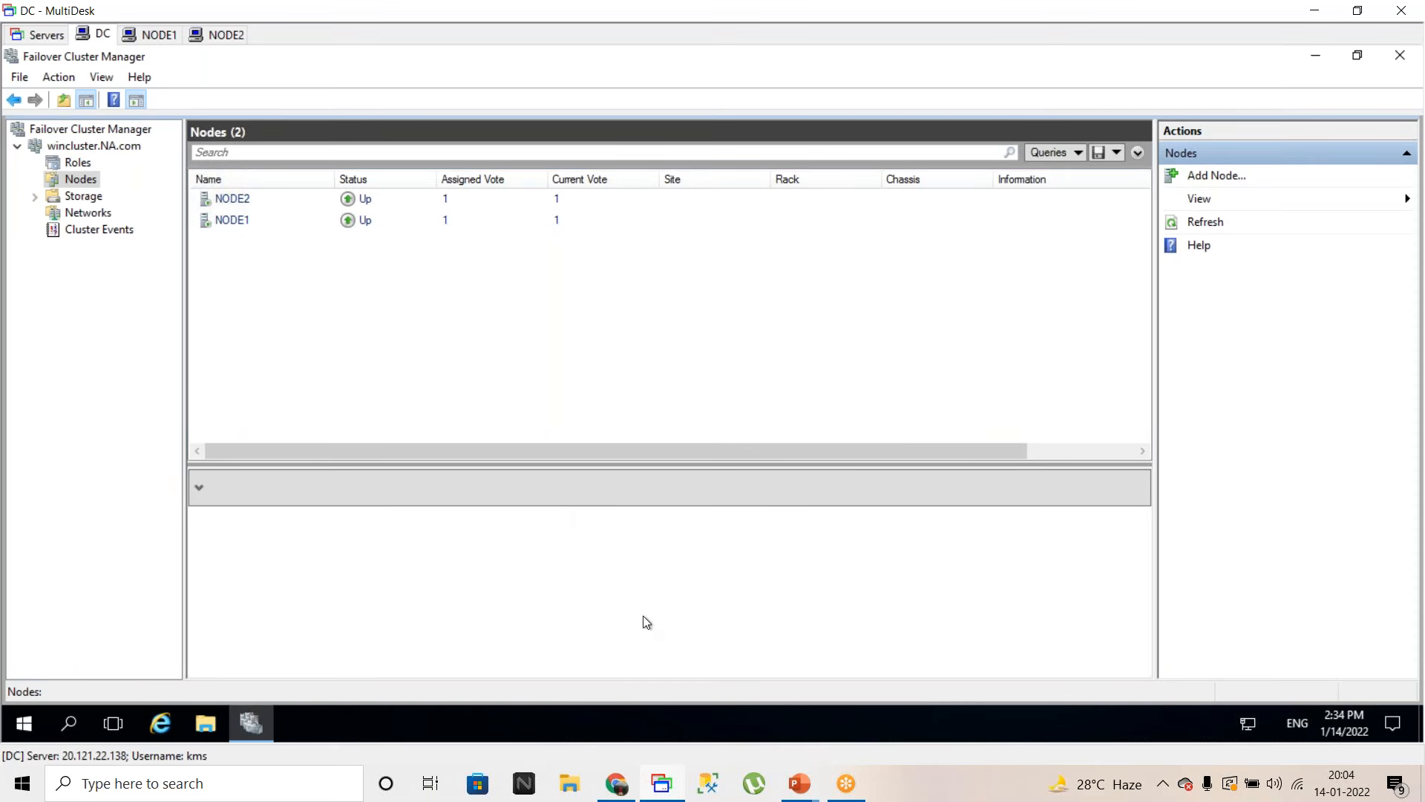
- Switch to Chrome and browse the uploaded videos of the MSDBA - AZURE SQL YouTube channel, closing the extra YouTube Studio page
click(617, 786)
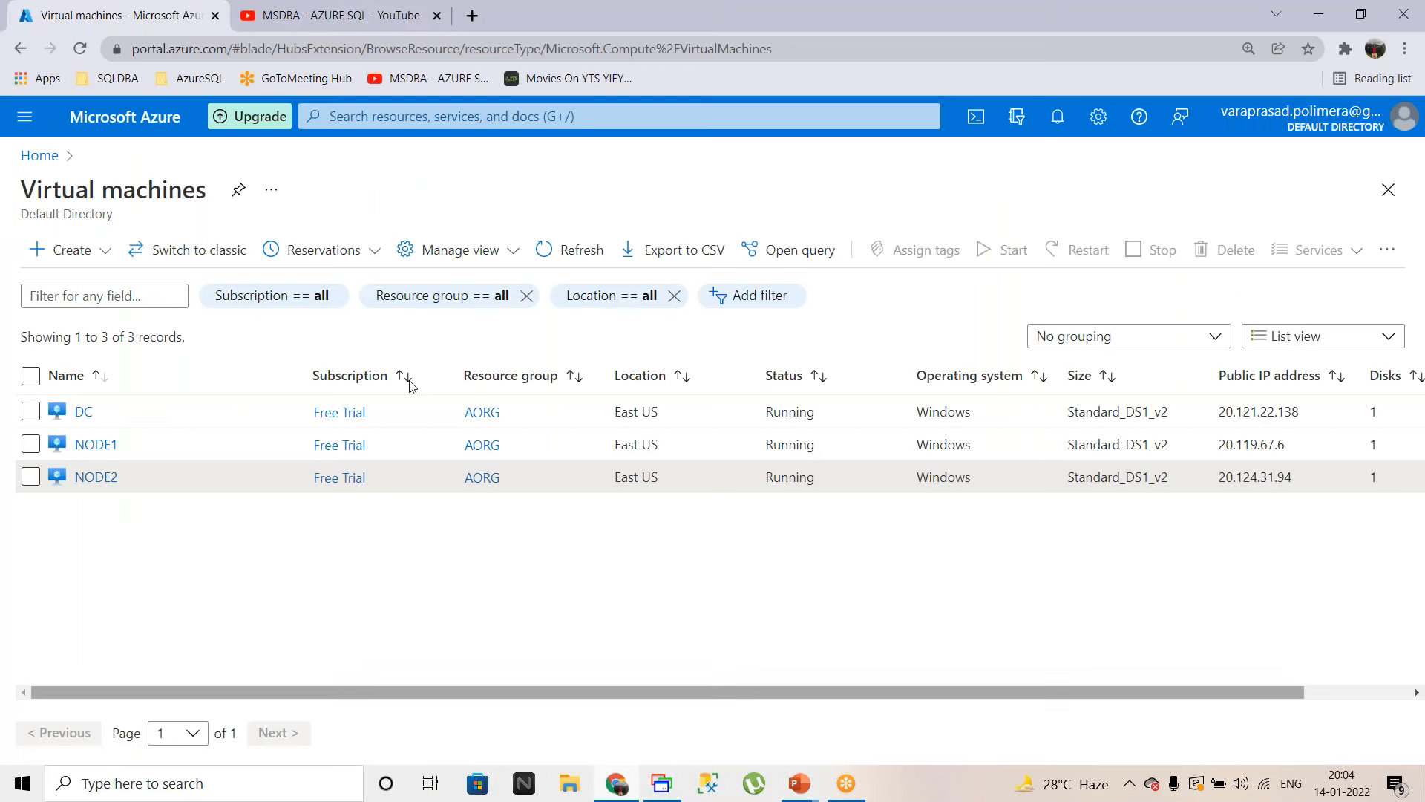
click(364, 13)
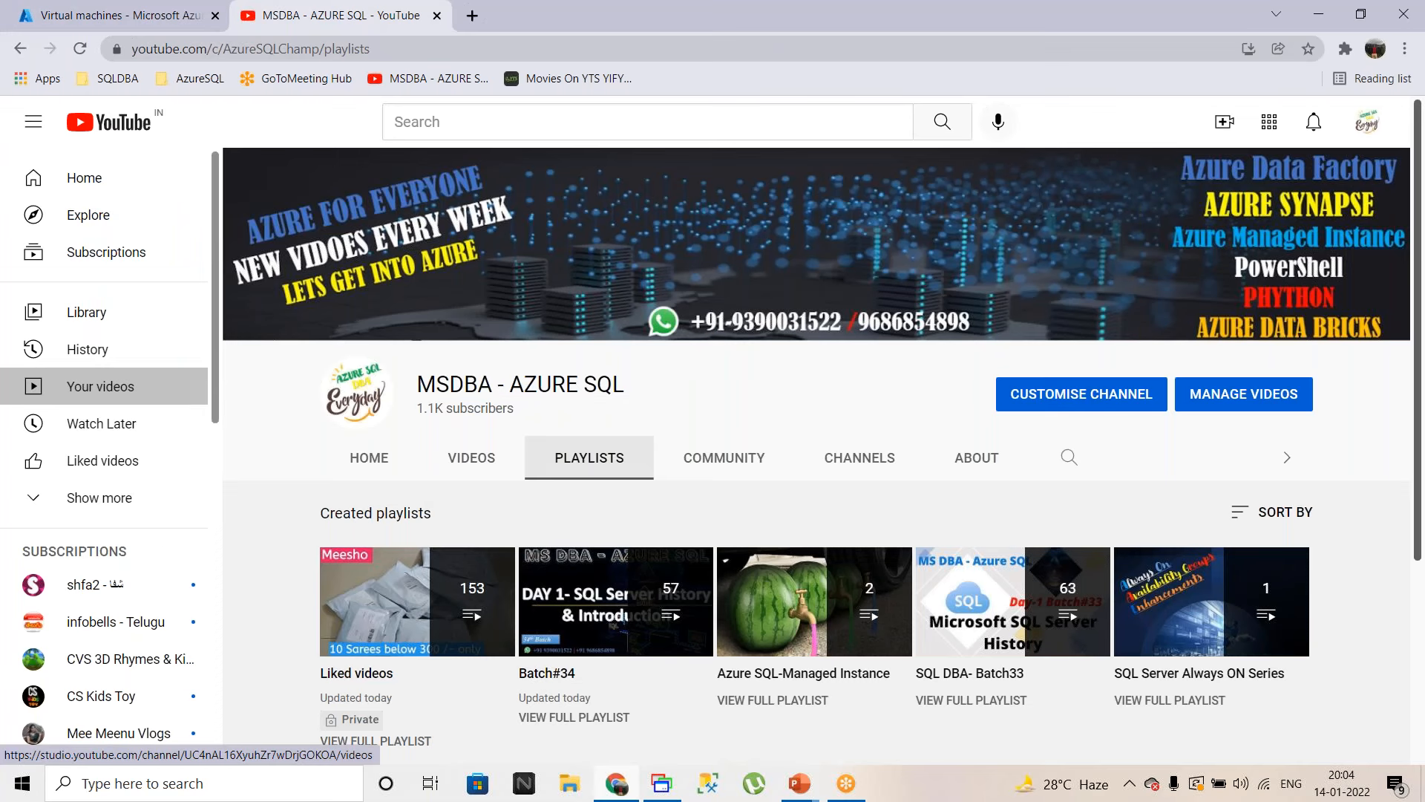
click(104, 386)
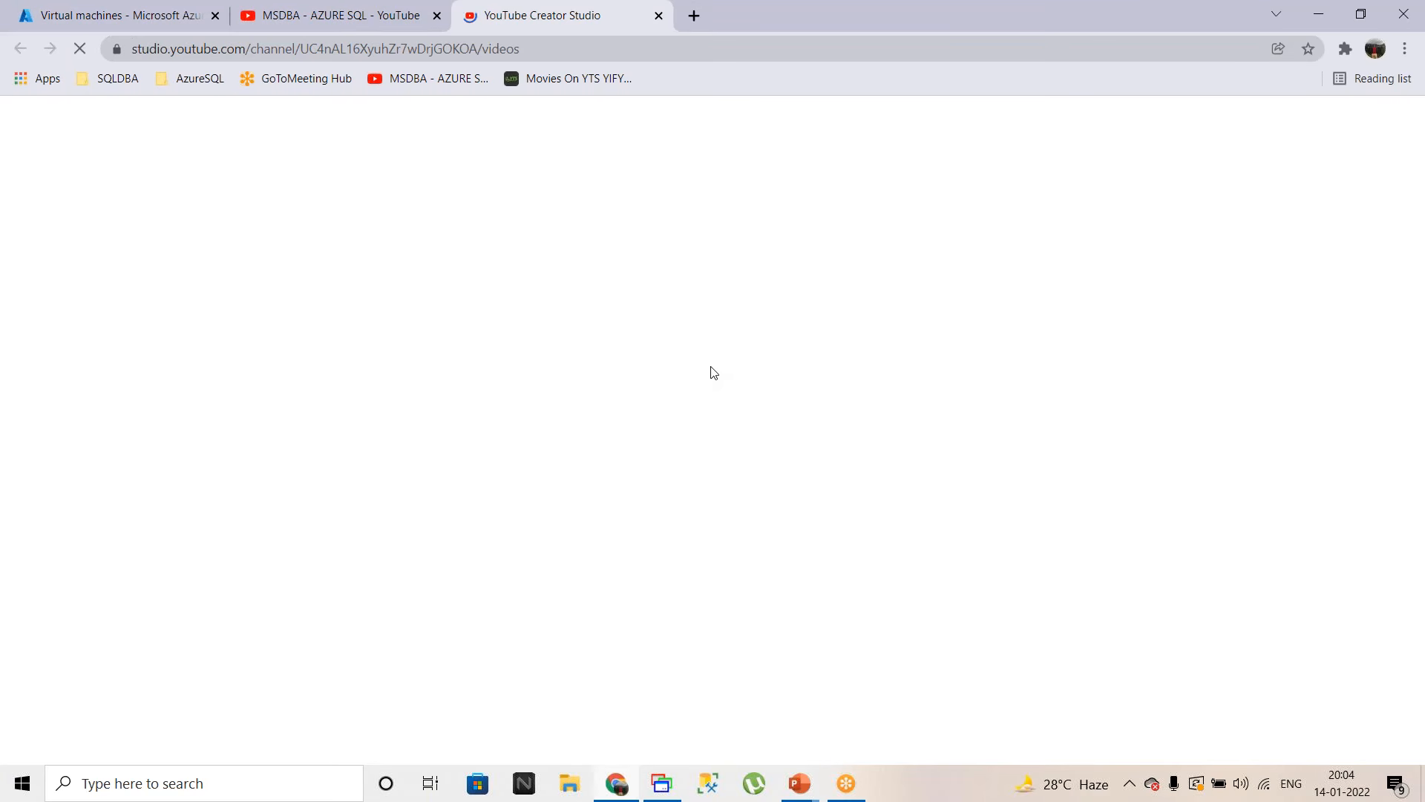
click(331, 15)
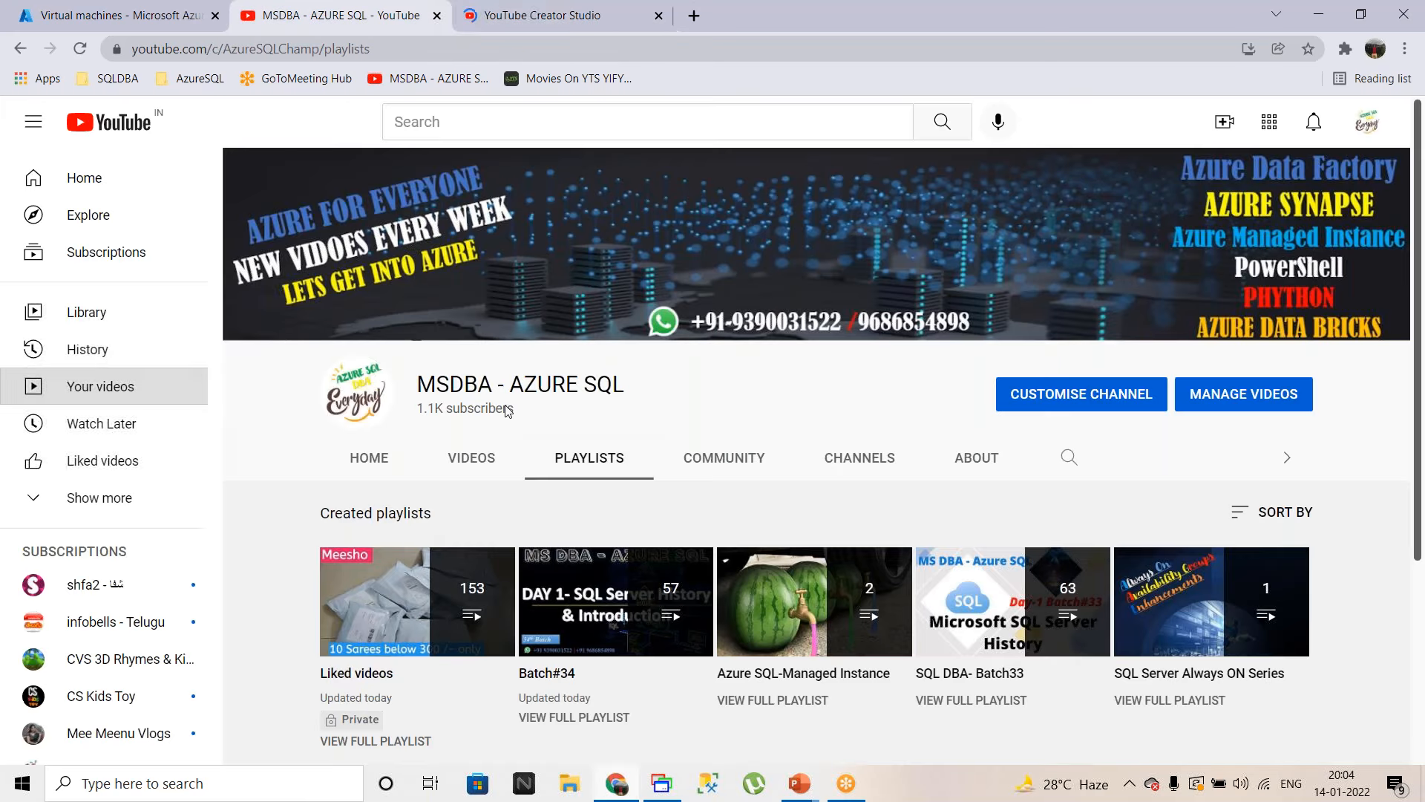
click(479, 458)
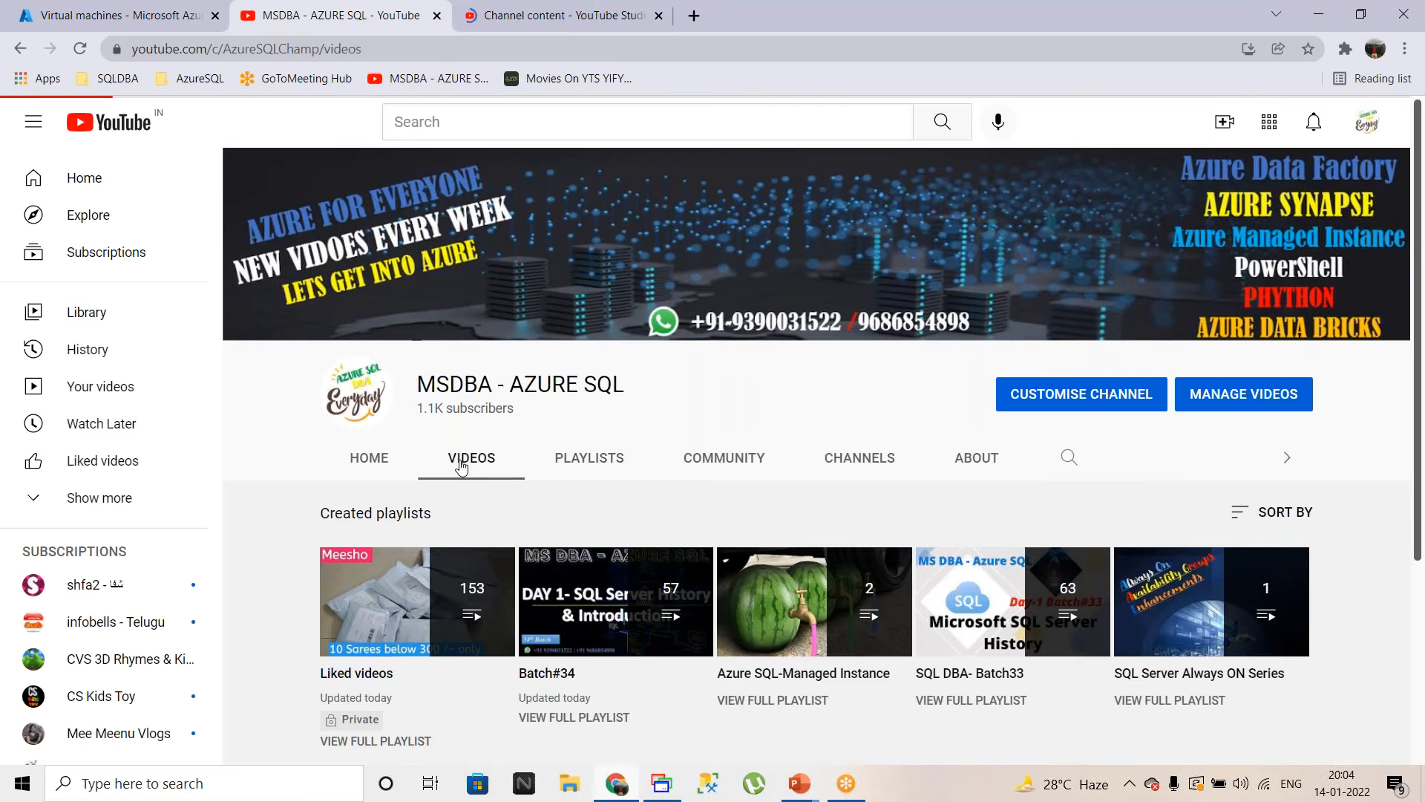
scroll(881, 522, down, 2)
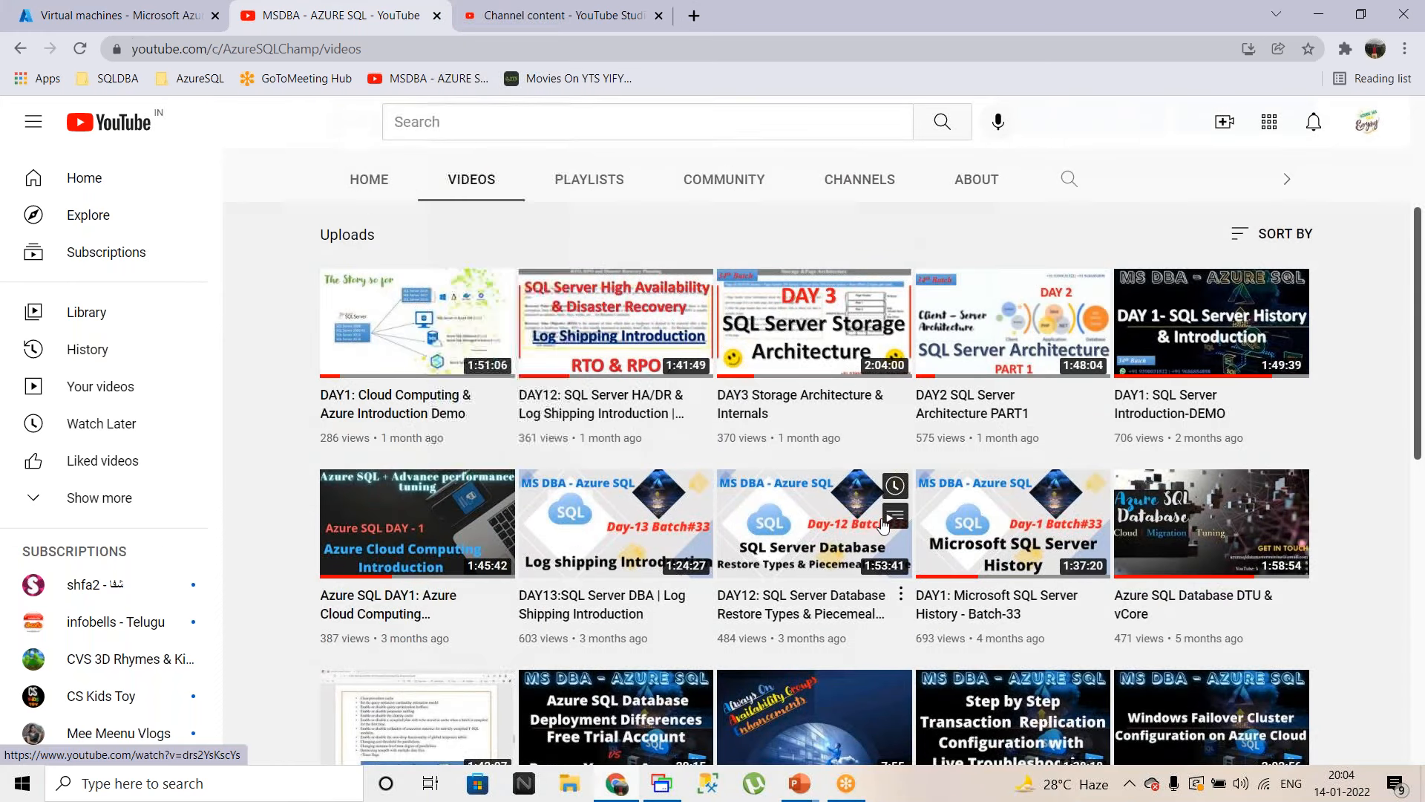
scroll(882, 525, down, 3)
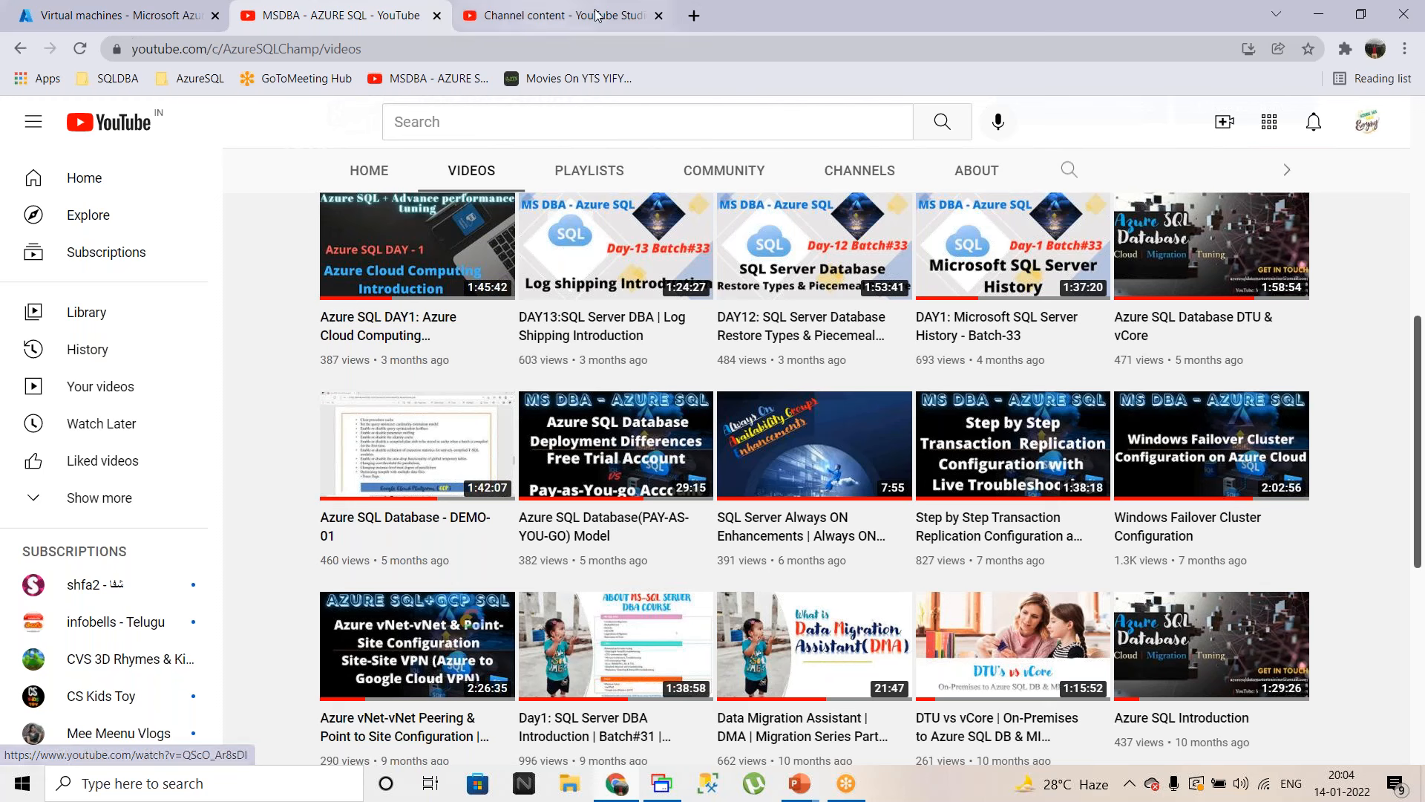
click(658, 16)
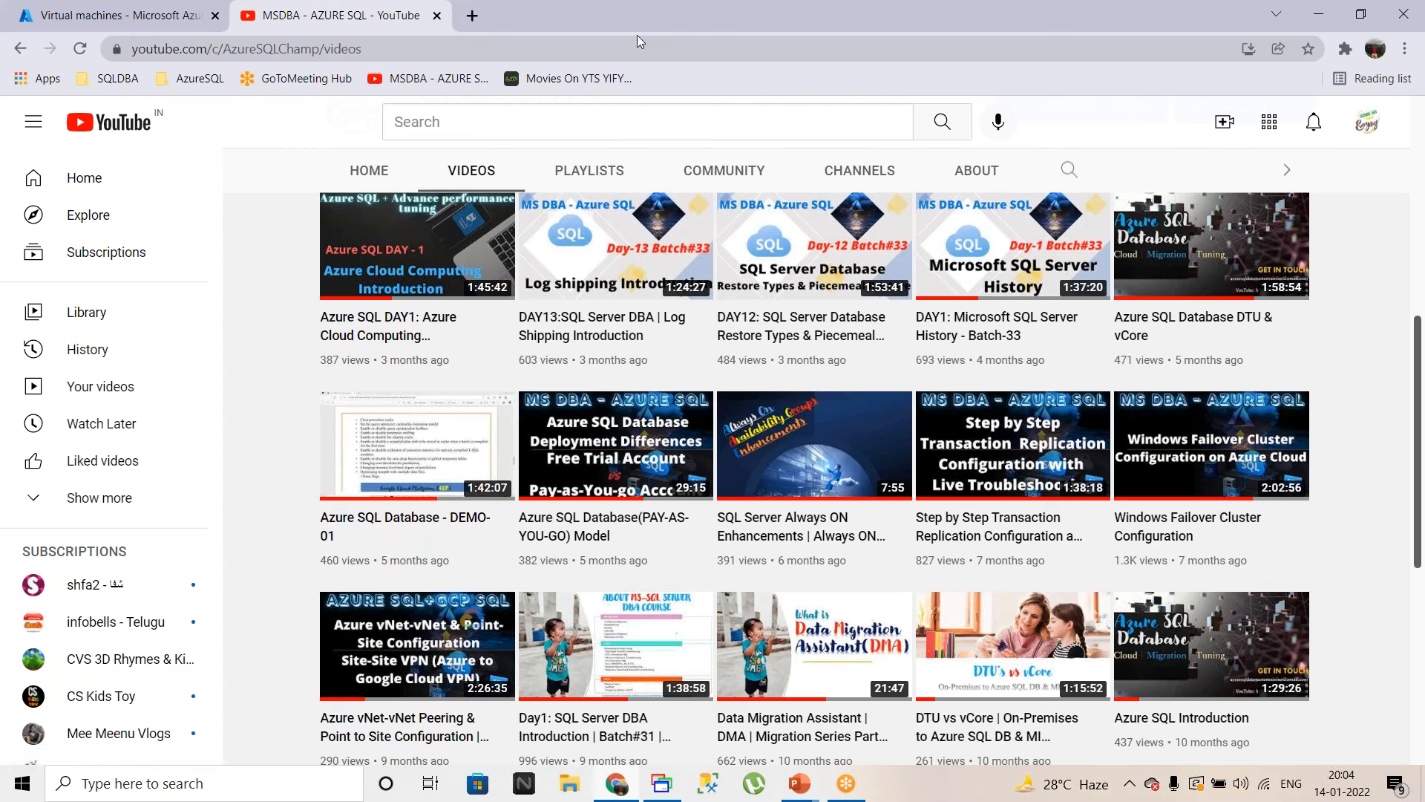
- Return to MultiDesk and review the summary of wincluster.NA.com in DC's Failover Cluster Manager
click(673, 784)
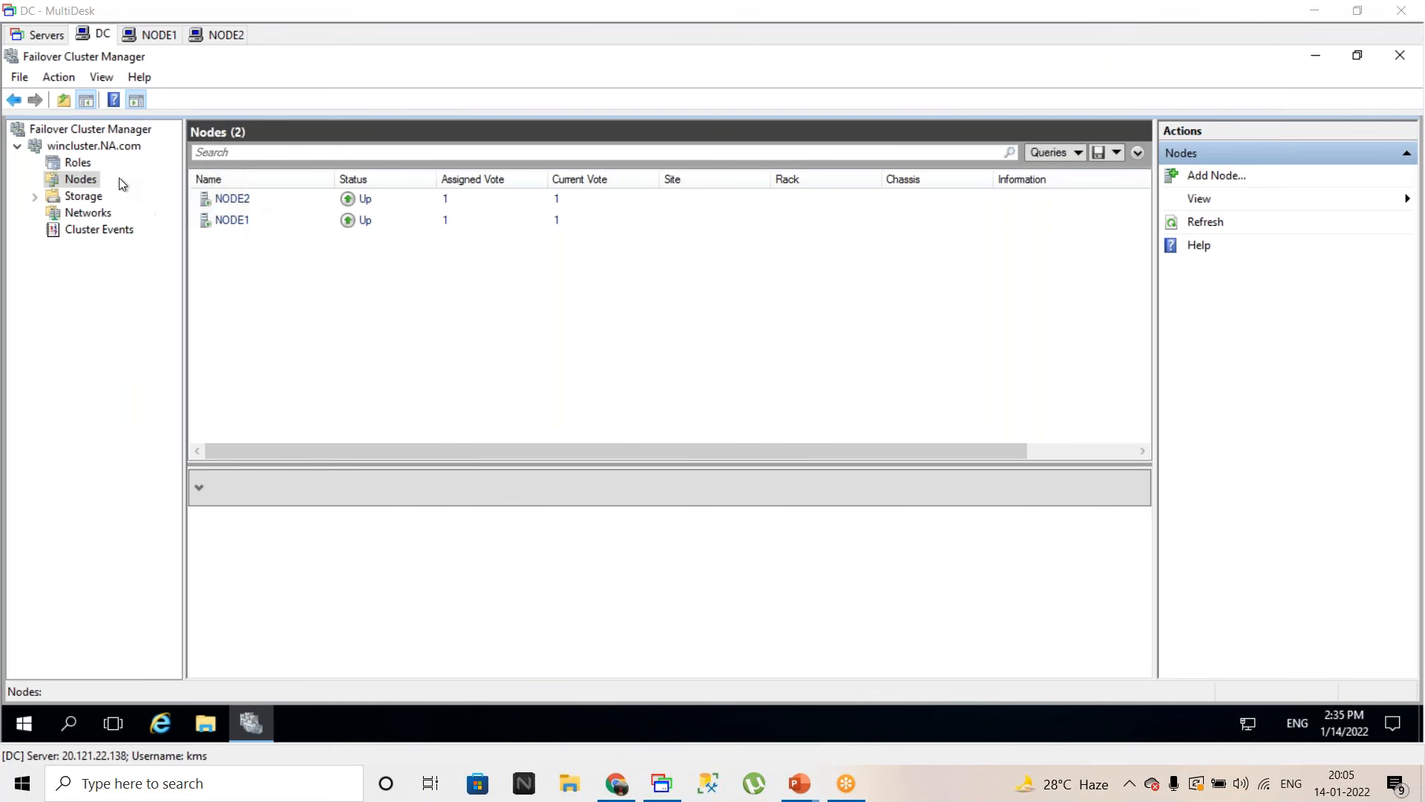
click(111, 145)
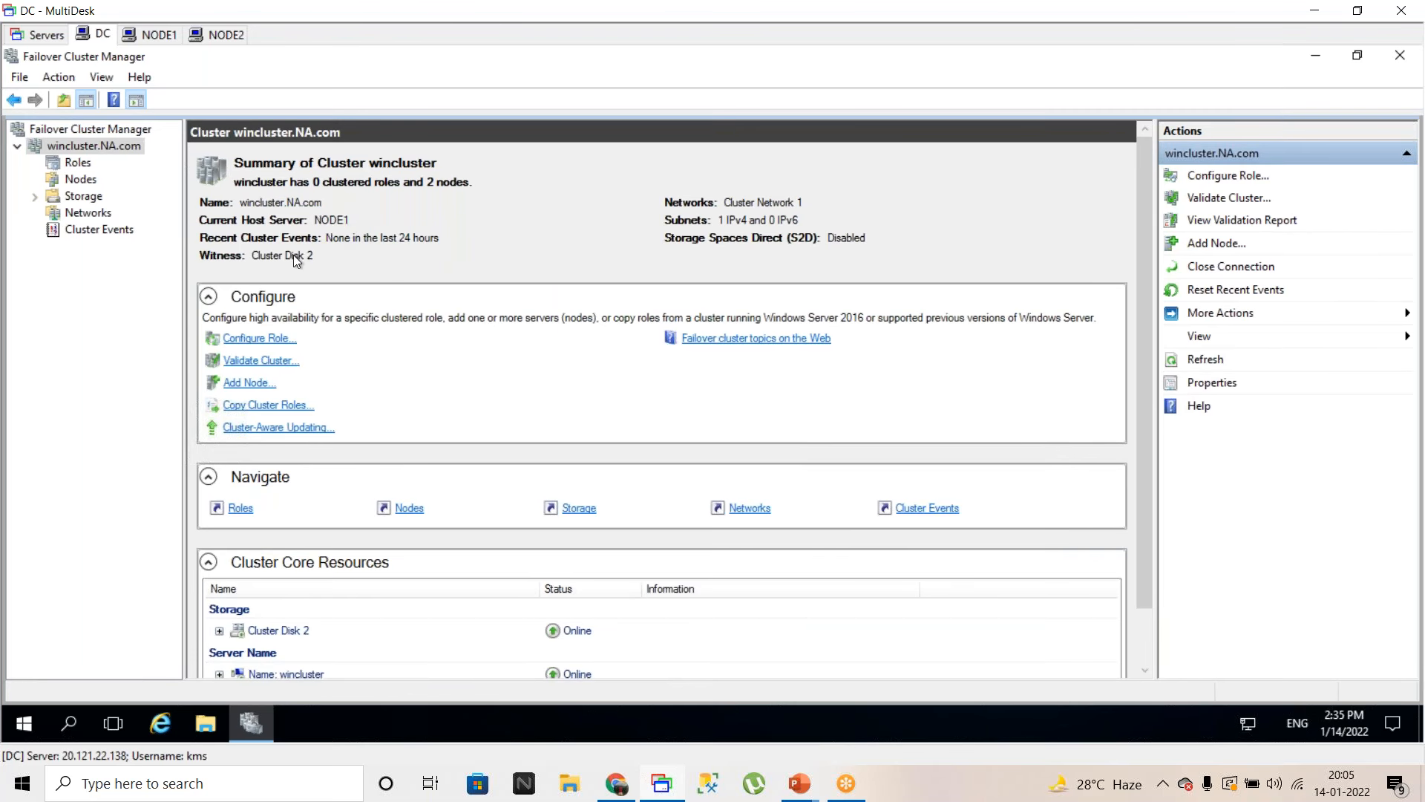
- Check the AlwaysOn High Availability settings of the SQL Server (MSSQLSERVER) service in NODE1's SQL Server Configuration Manager
click(161, 37)
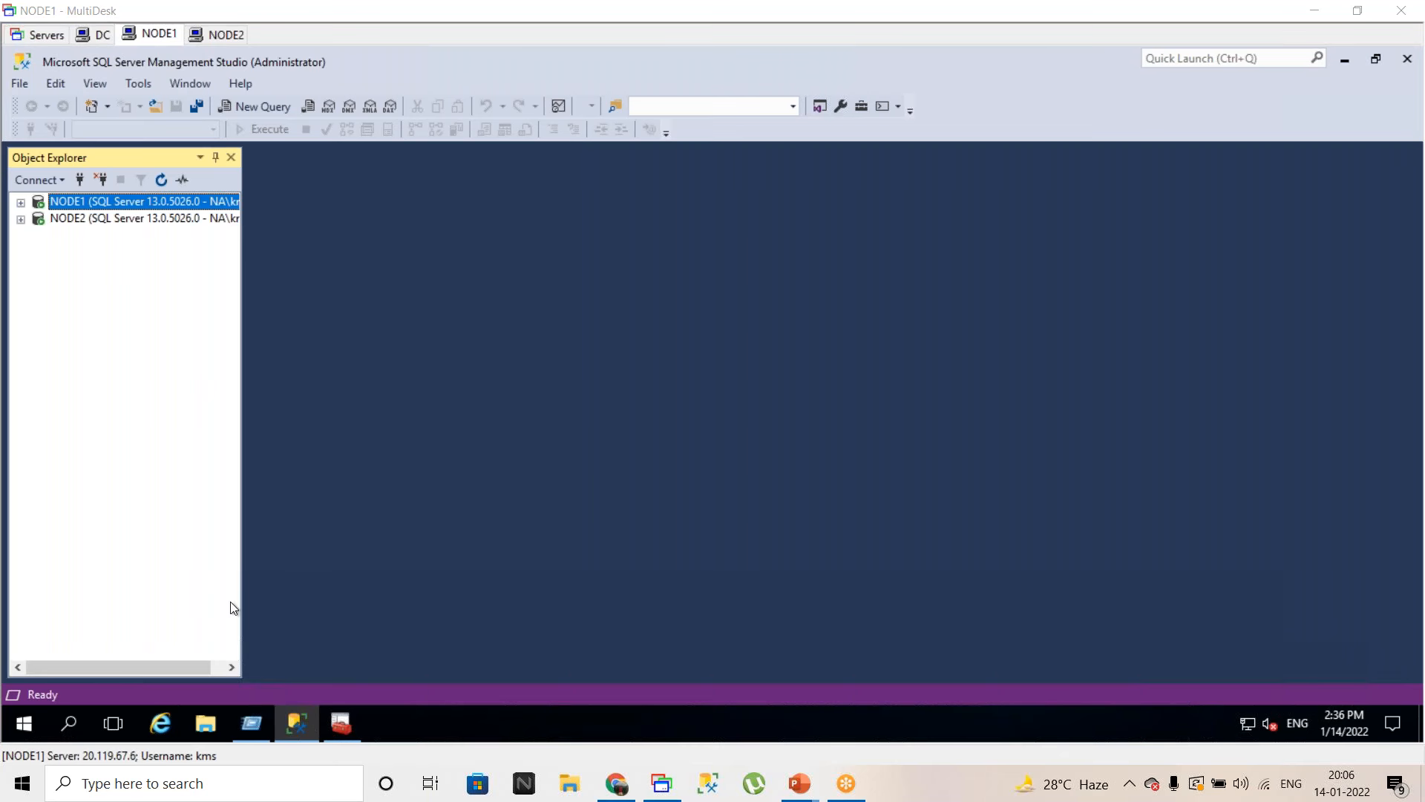
click(352, 724)
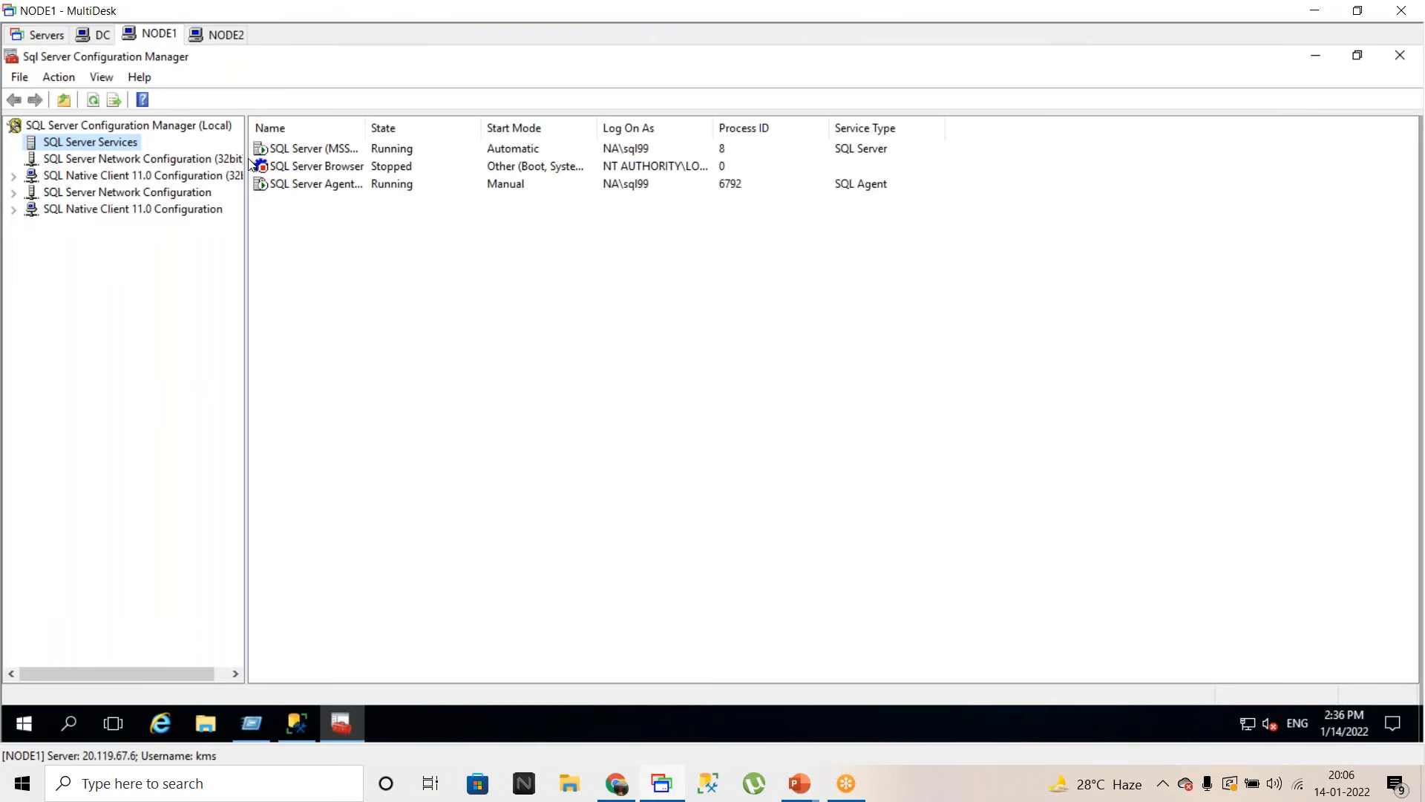
double_click(327, 150)
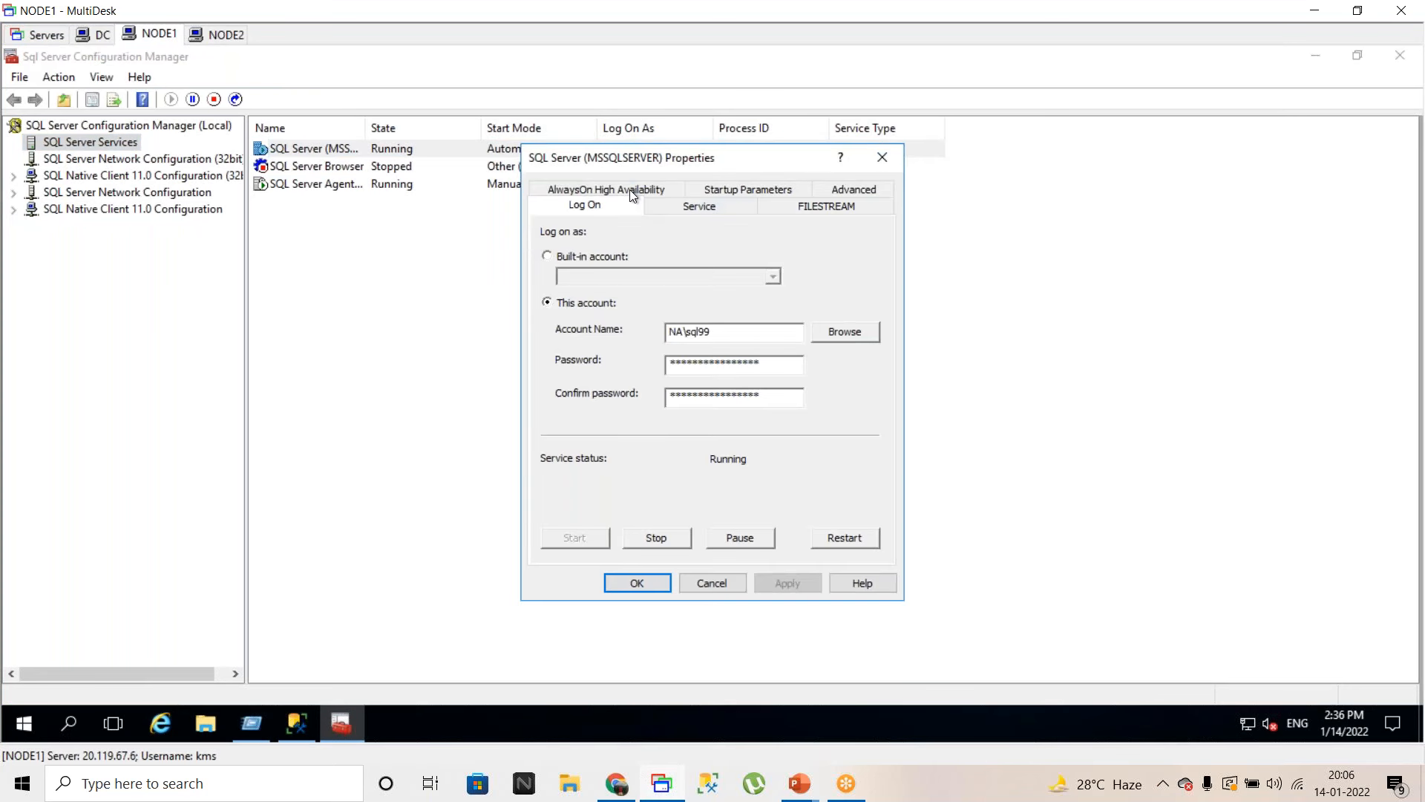
click(629, 190)
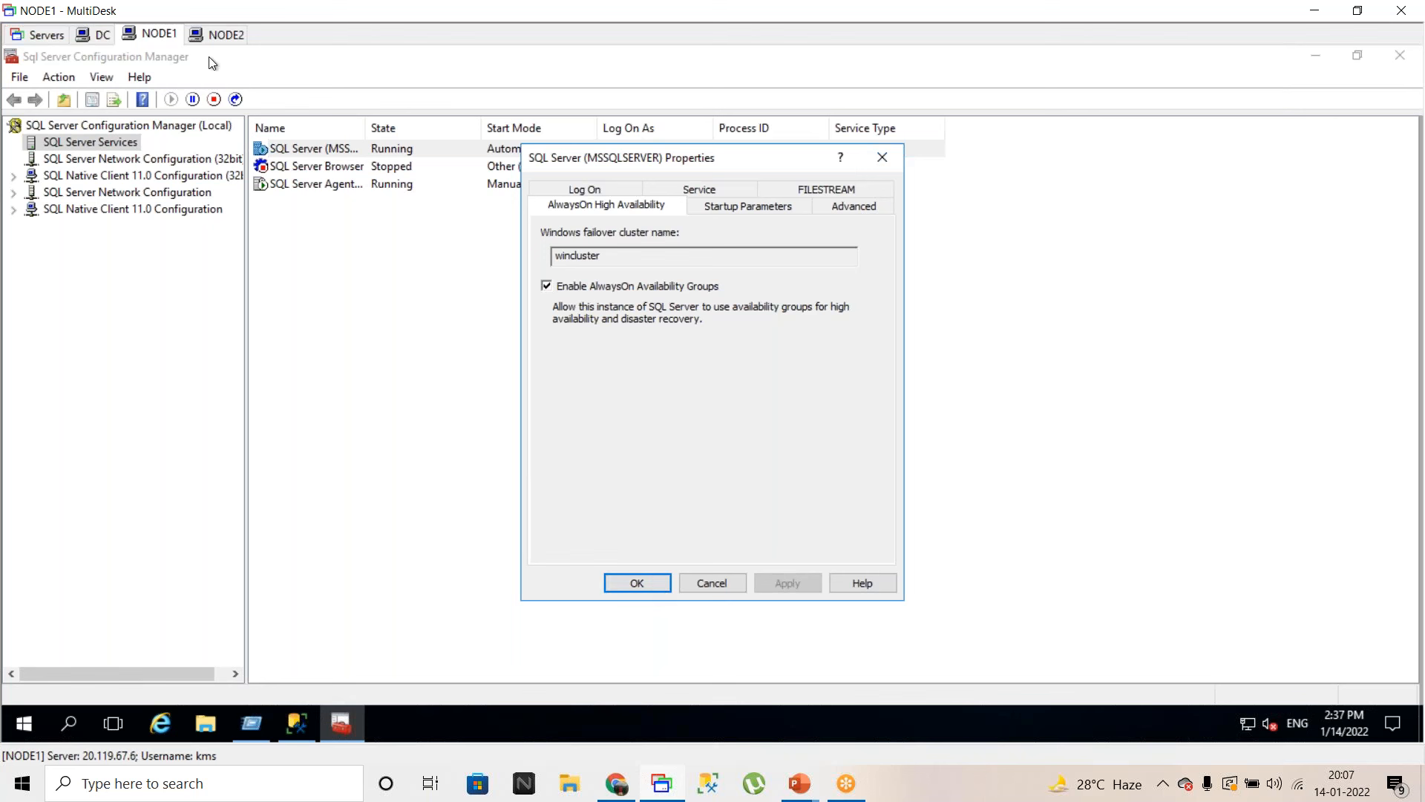
- Check NODE2's SQL Server service properties for AlwaysOn High Availability, and close NODE1's service properties without changes
click(215, 37)
click(295, 723)
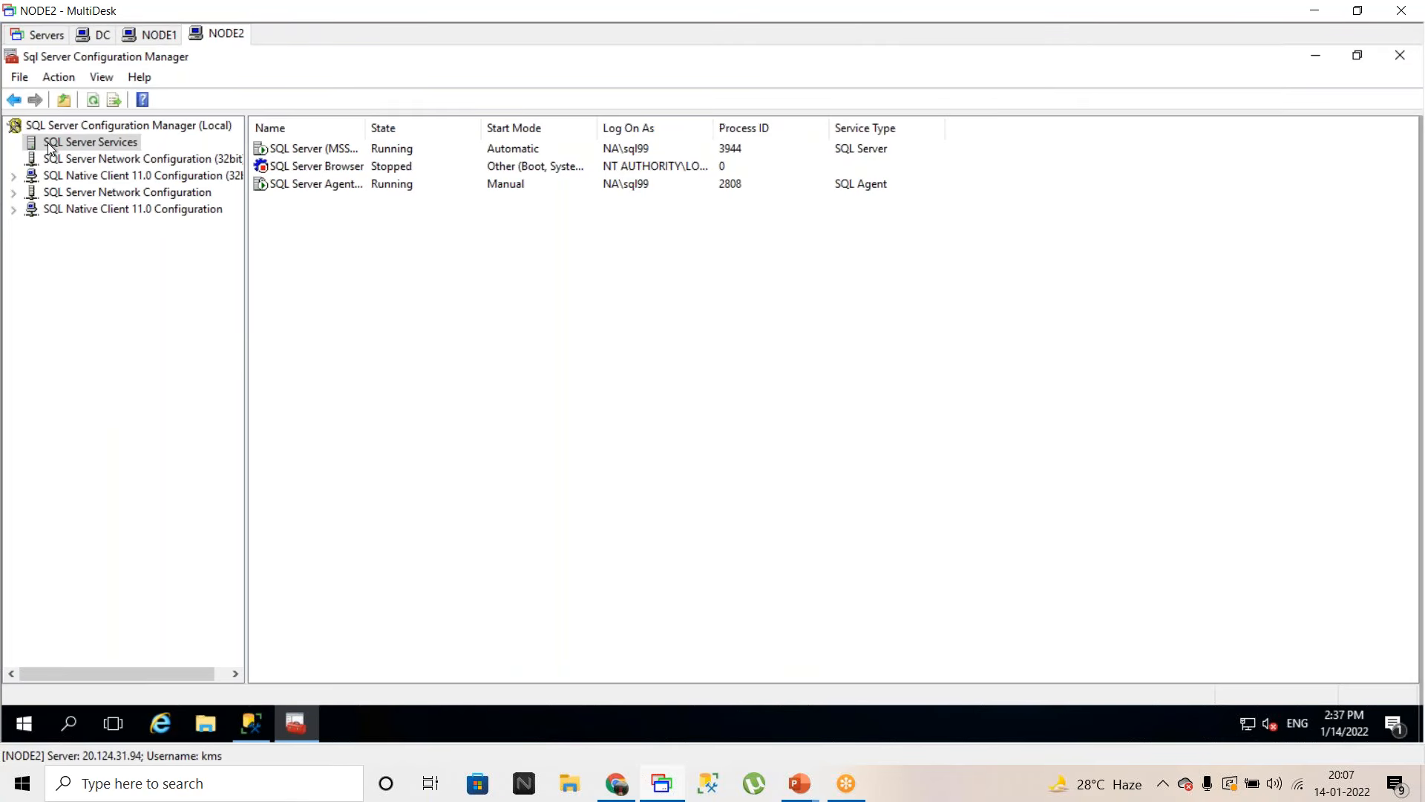
click(297, 149)
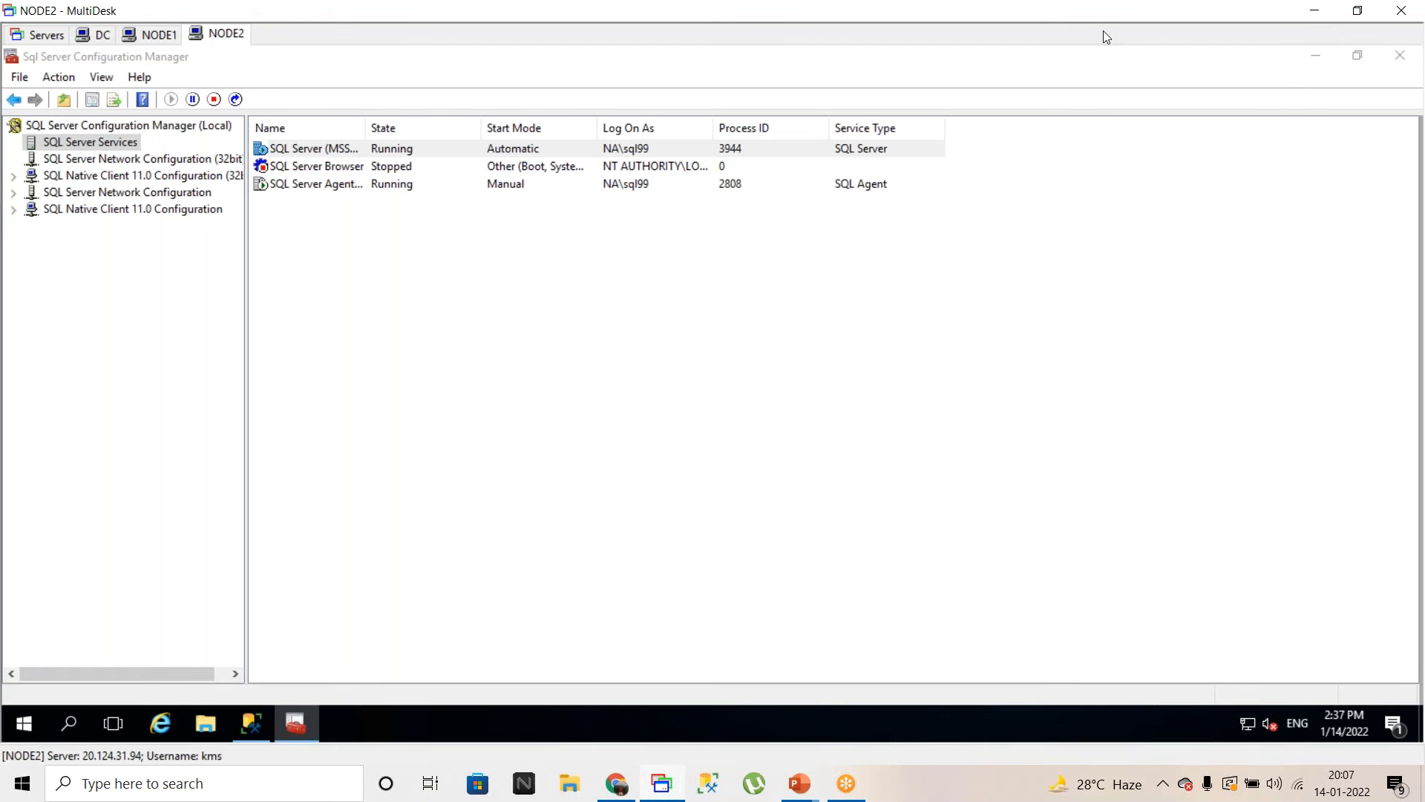
click(584, 189)
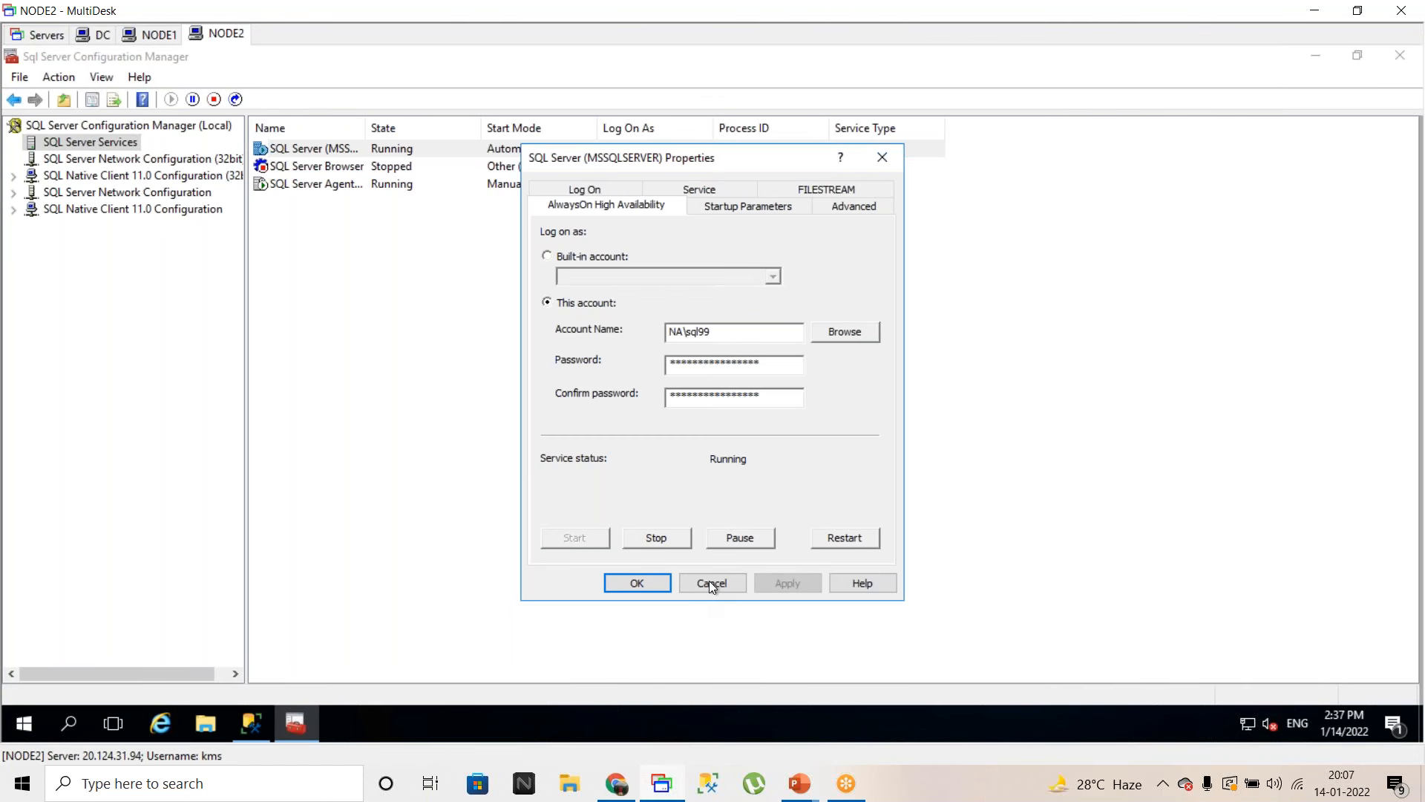
click(156, 34)
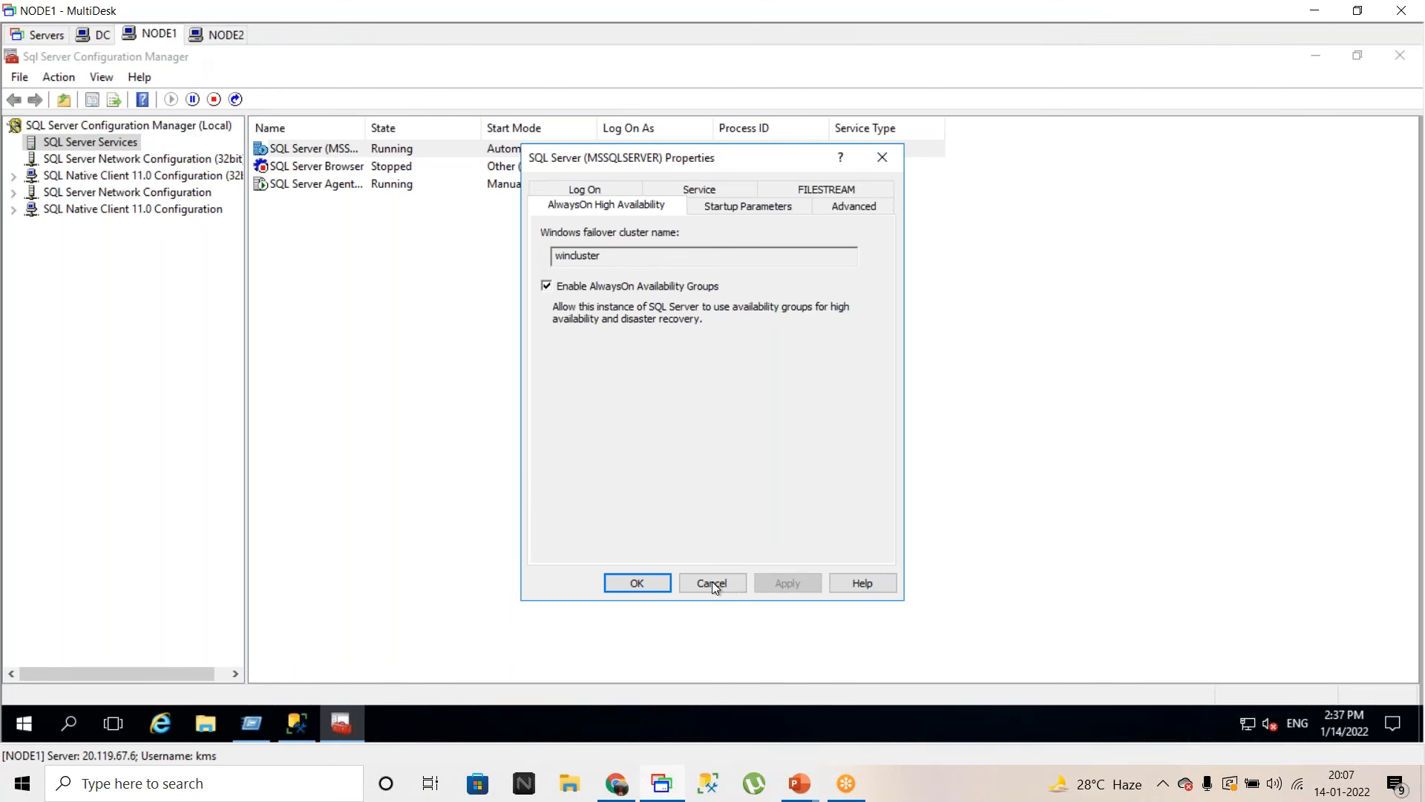
click(711, 583)
- In SQL Server Management Studio on NODE1, expand the Always On High Availability folders of both NODE1 and NODE2 to check their availability groups
click(298, 722)
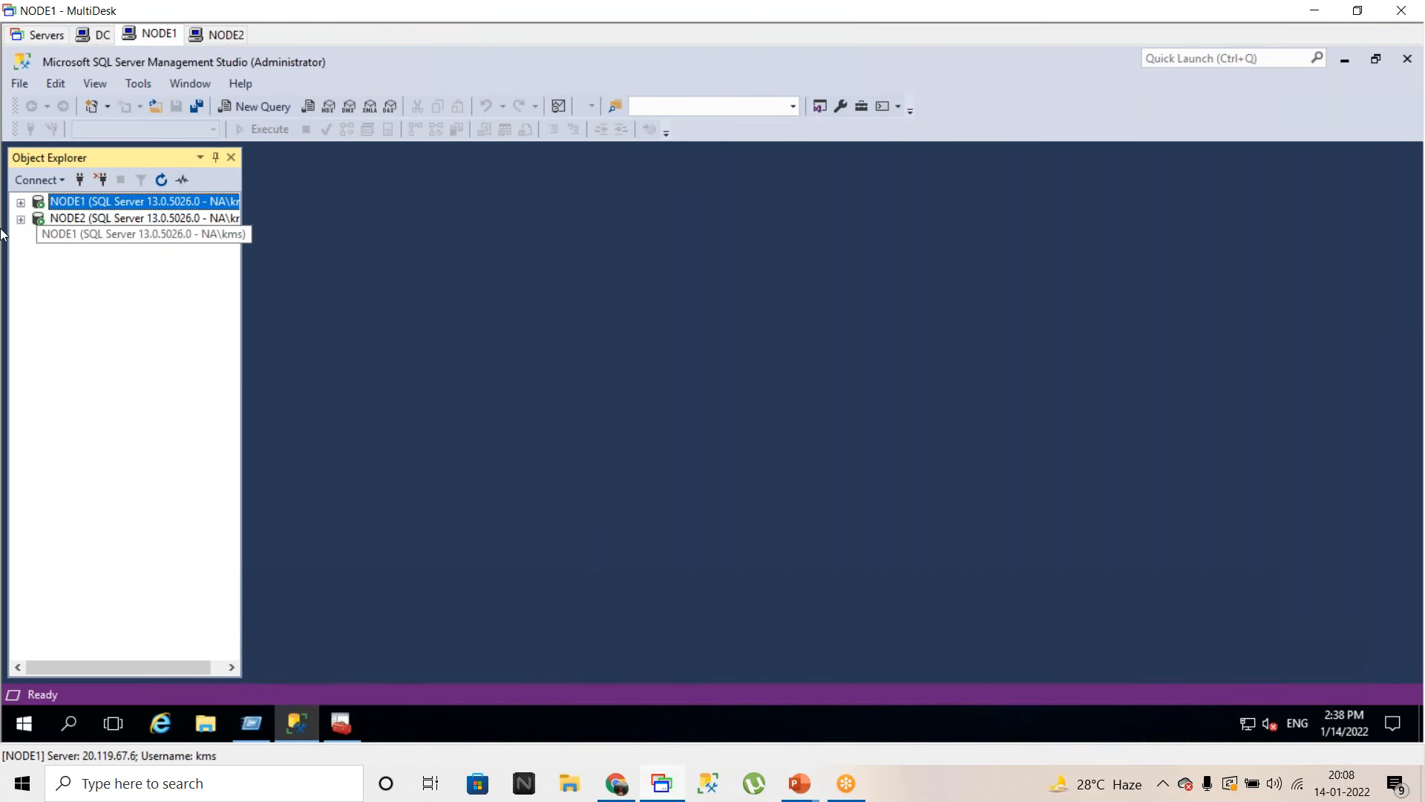
click(22, 202)
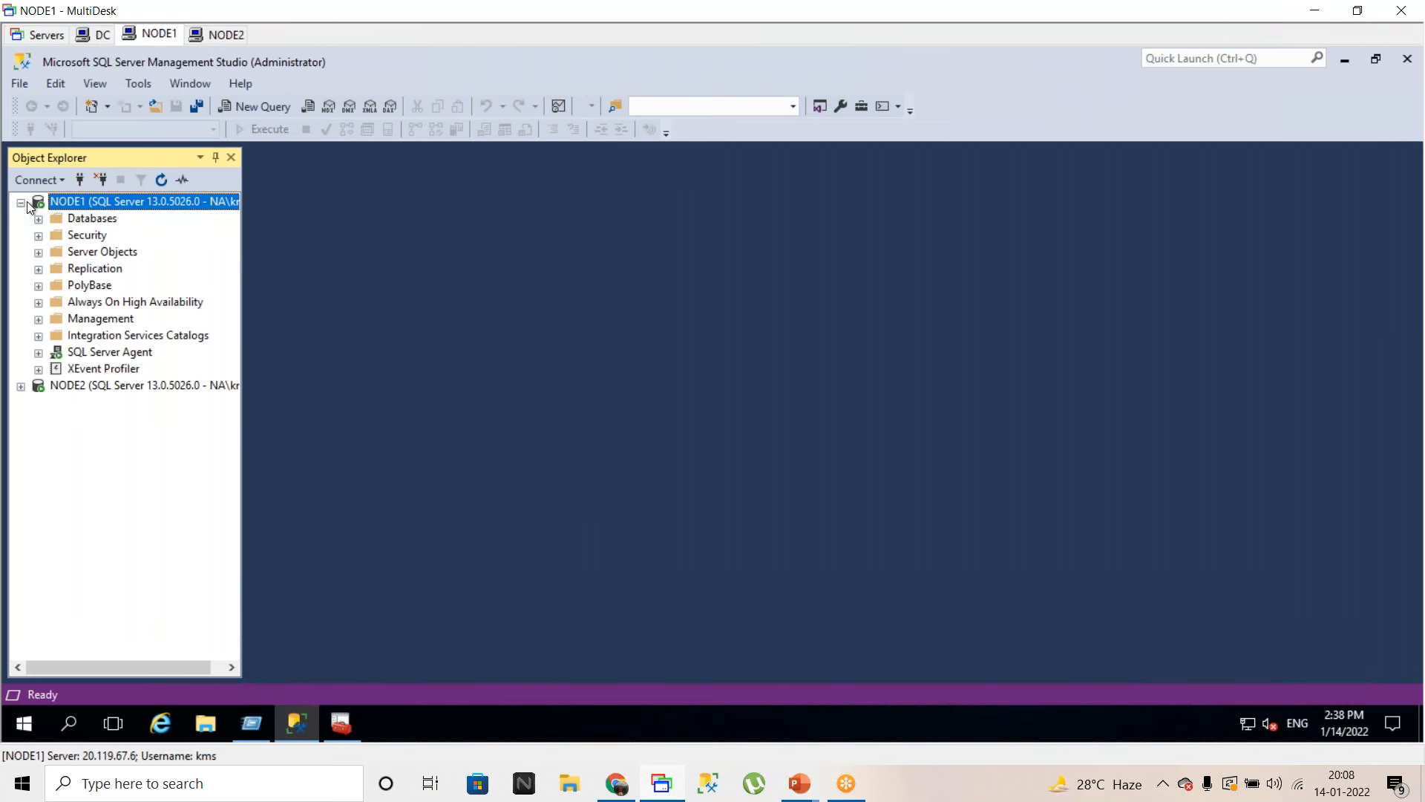
click(21, 386)
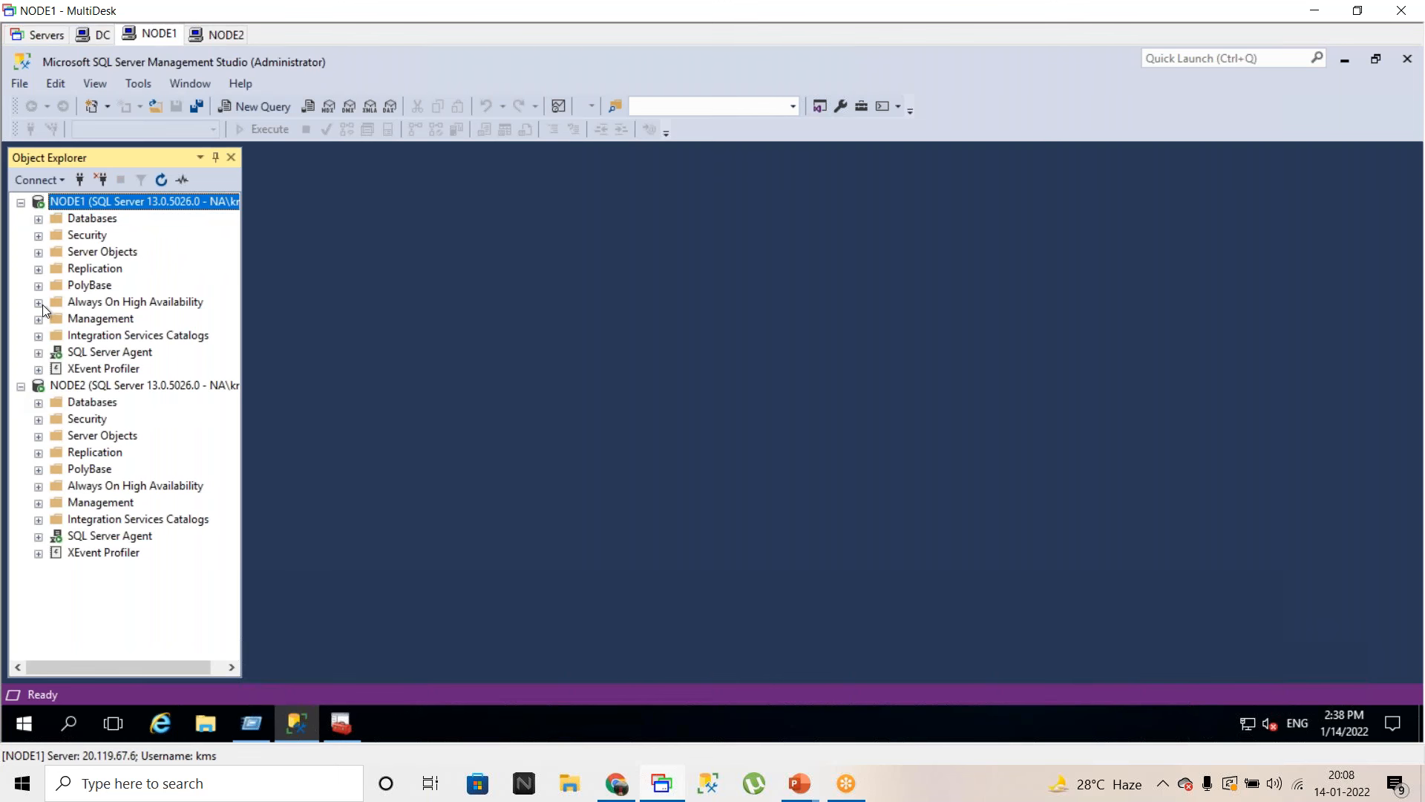
click(38, 303)
click(57, 321)
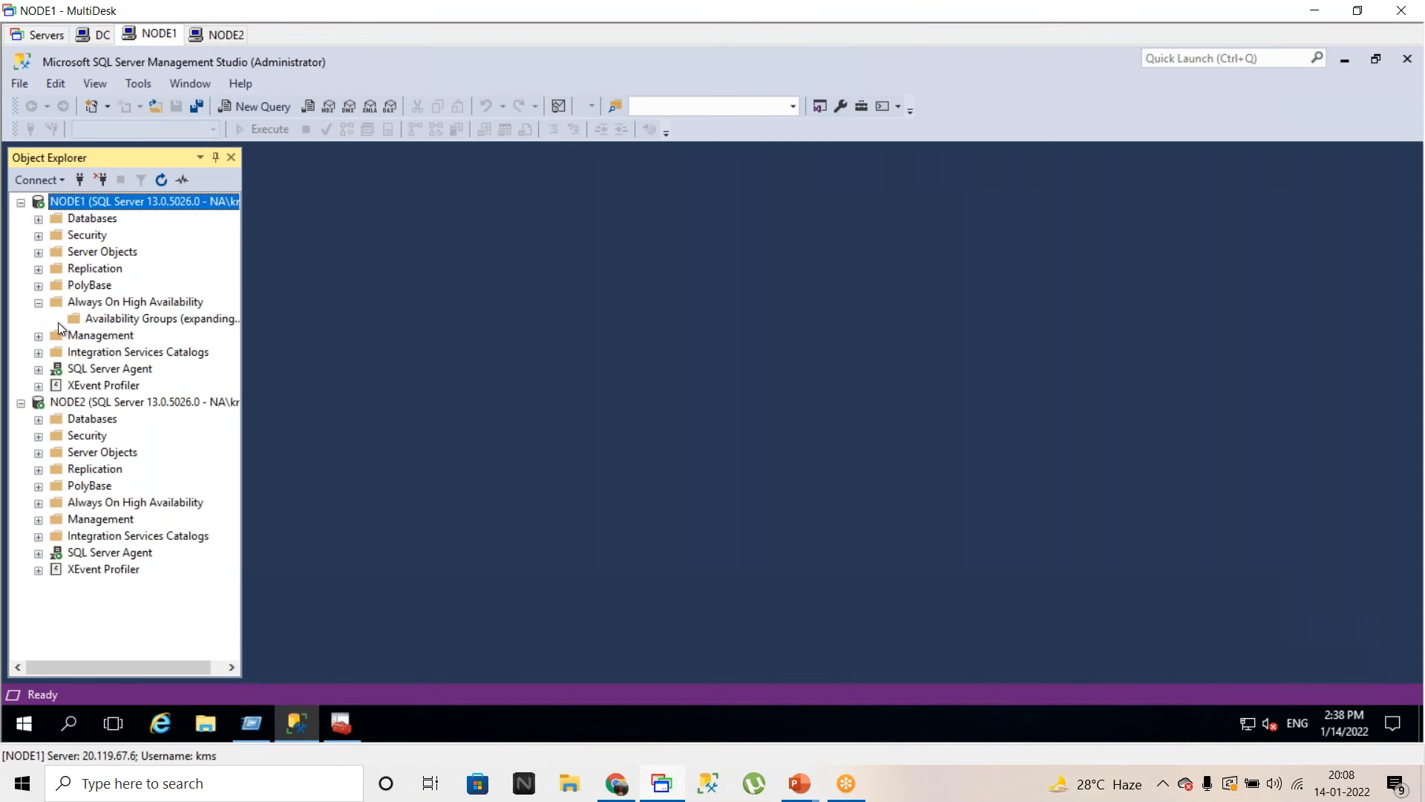
click(37, 504)
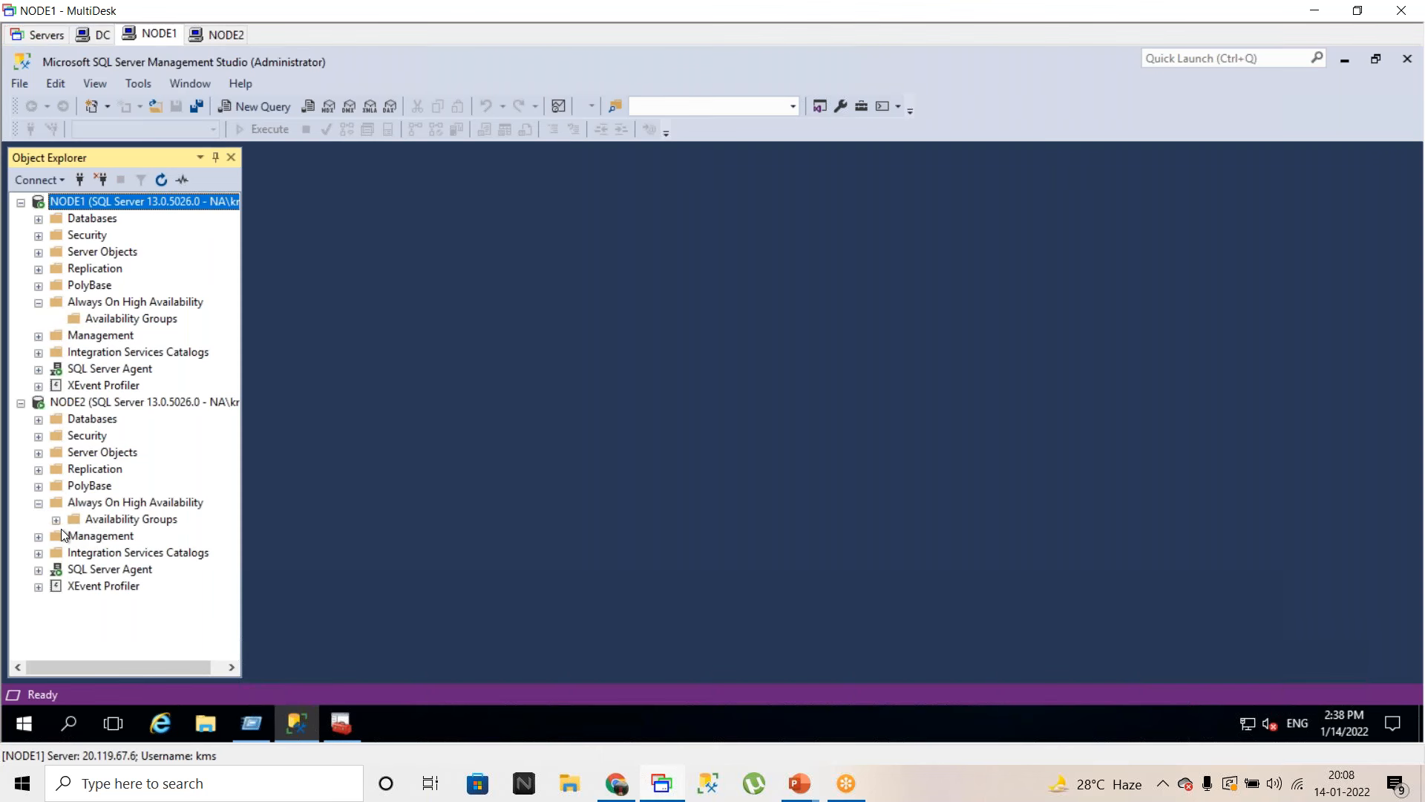
- Check the roles of wincluster.NA.com in DC's Failover Cluster Manager and return to the NODE1 session
click(94, 35)
click(77, 163)
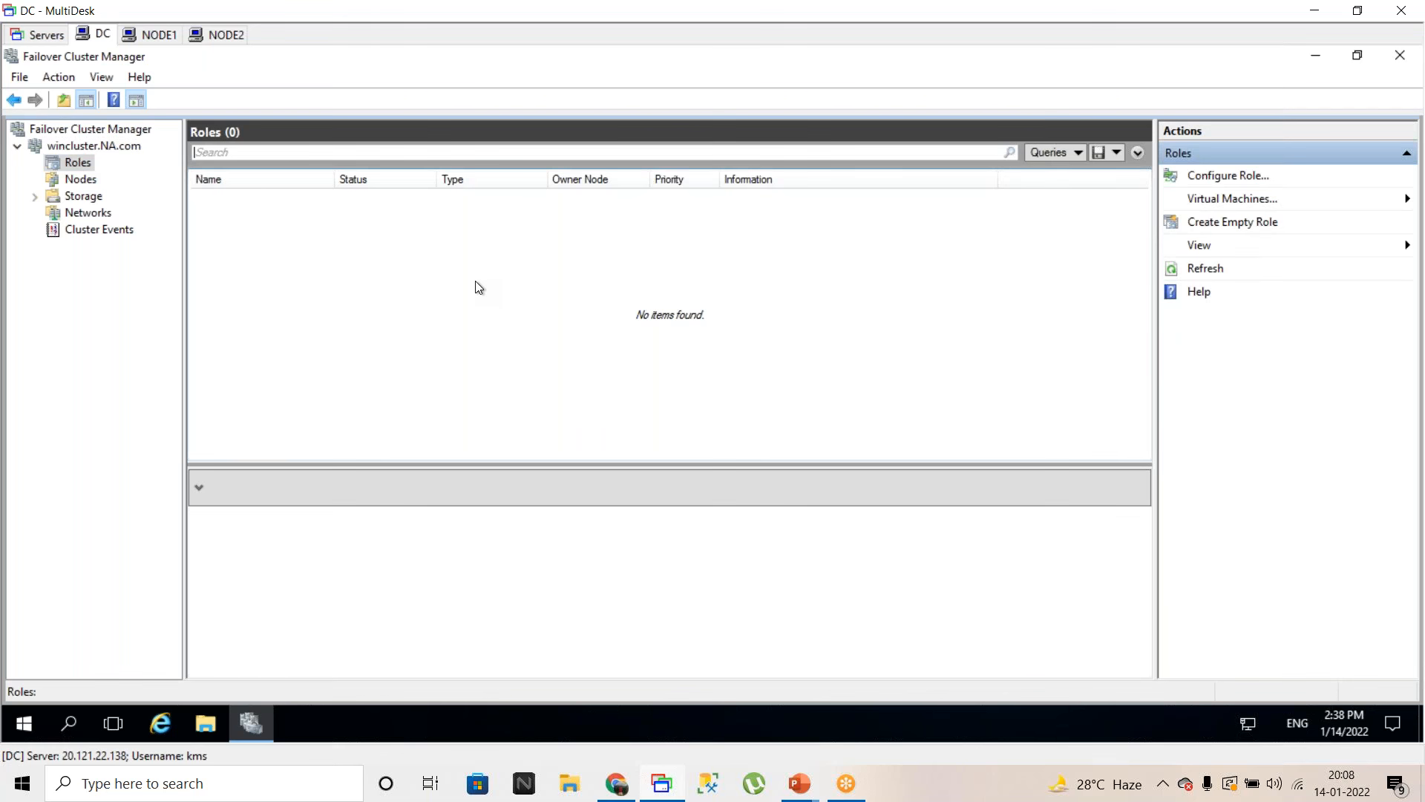
click(155, 35)
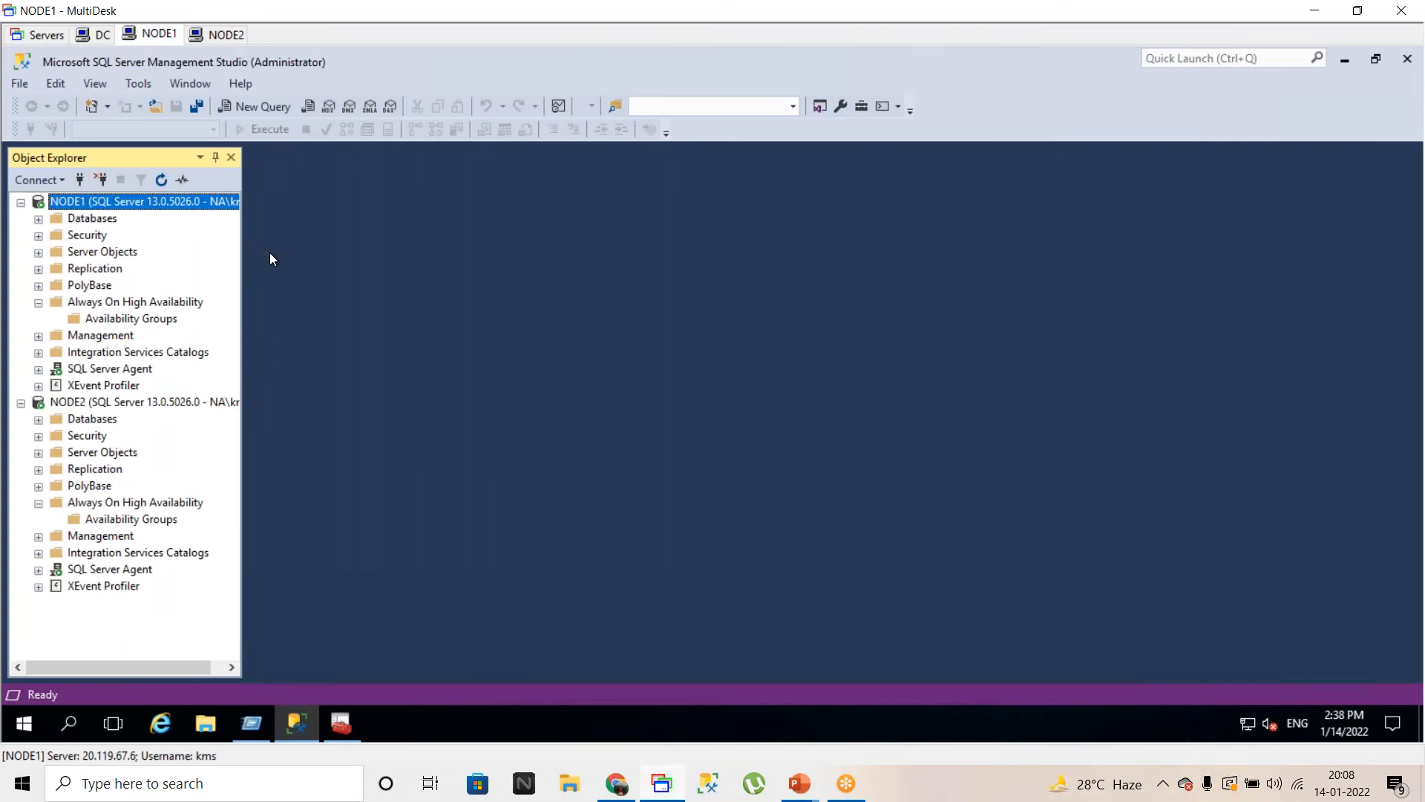
- Create a database named DB1 on NODE1 with owner sa, keeping the Full recovery model
click(40, 220)
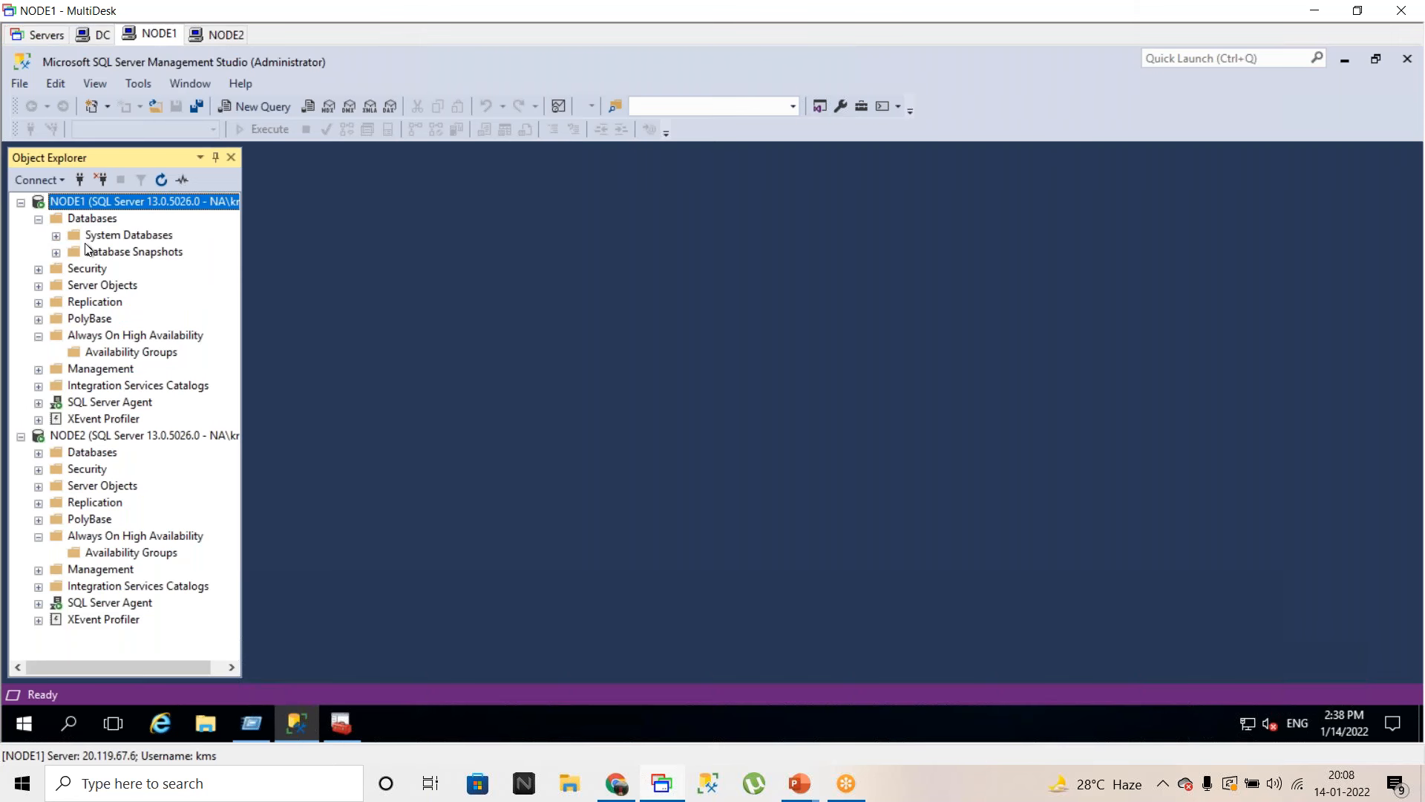
click(1096, 33)
right_click(92, 218)
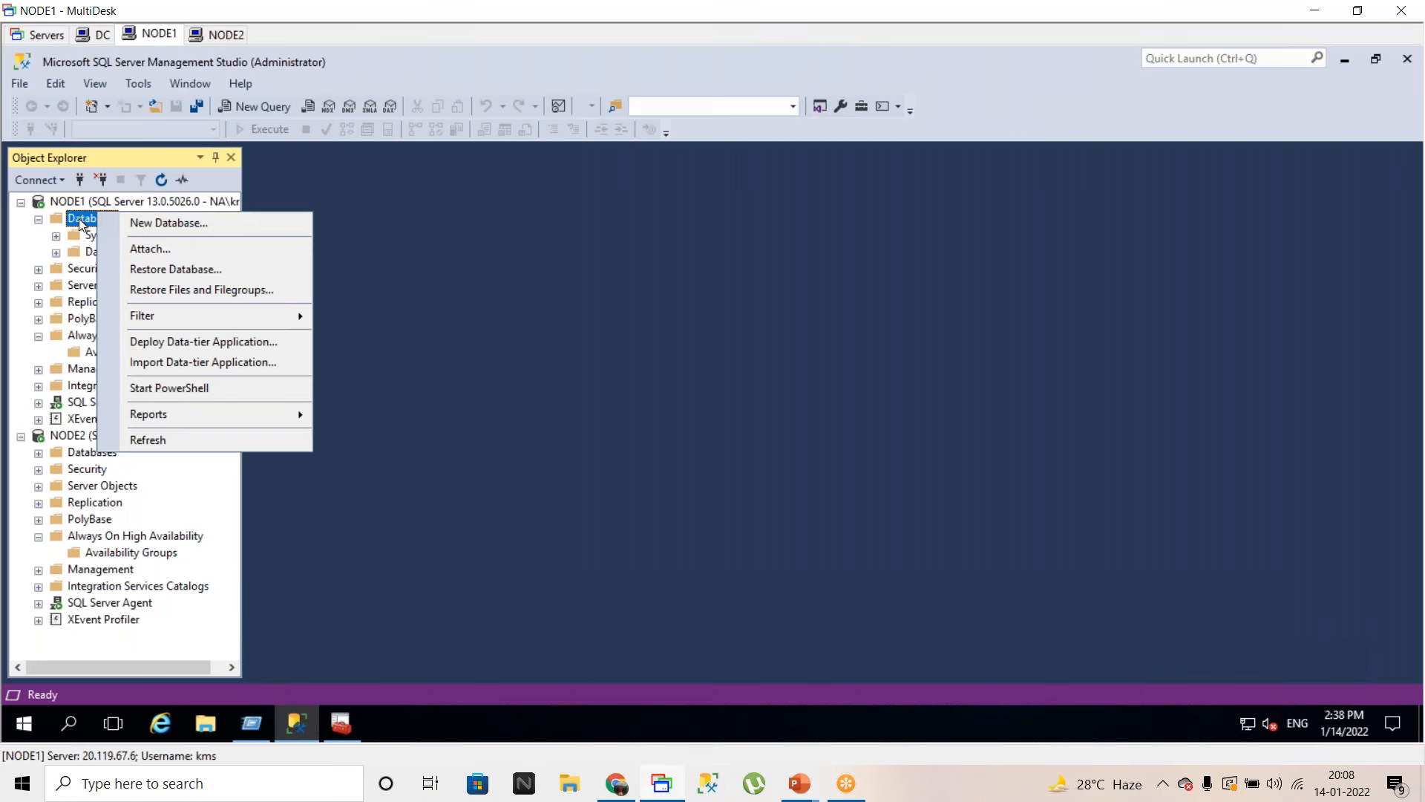
click(216, 224)
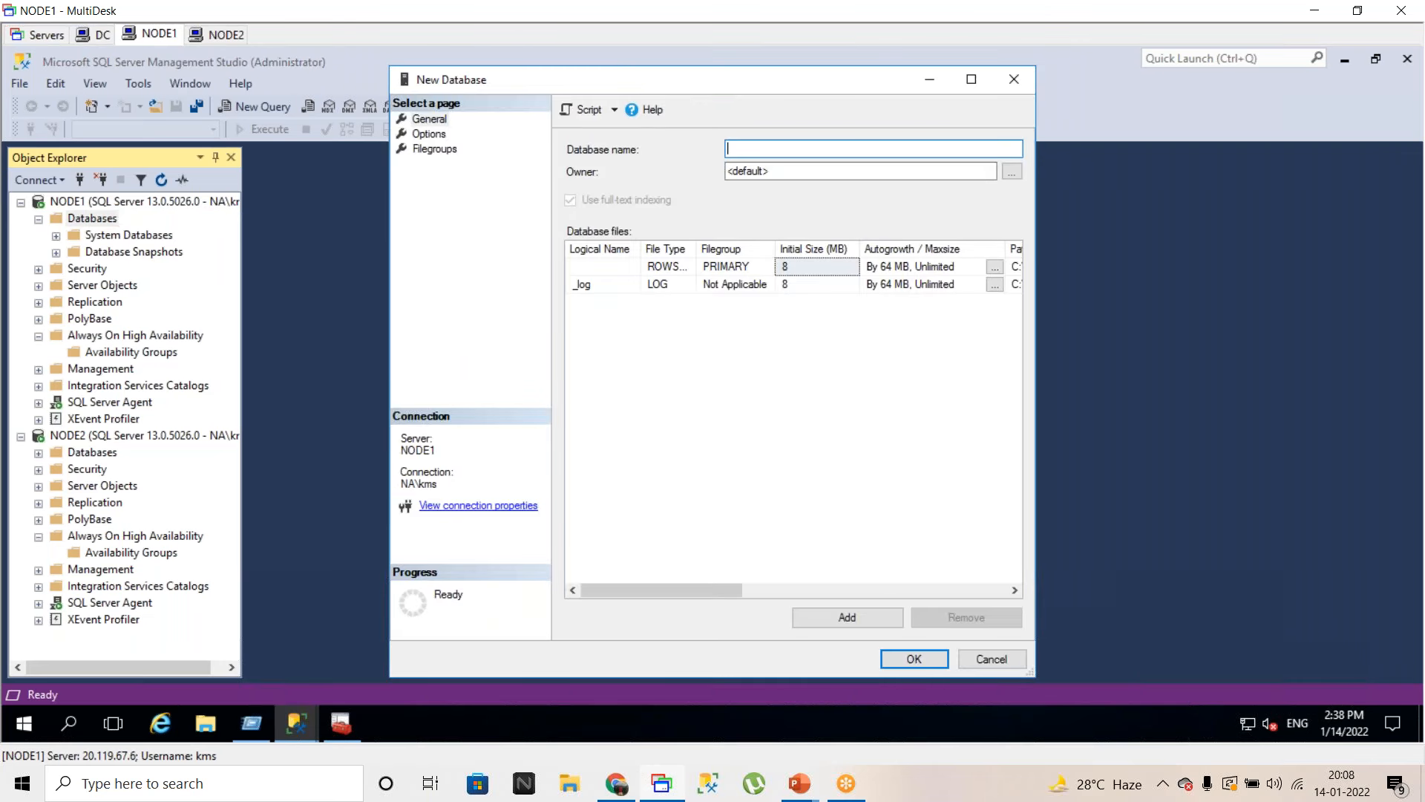
text(DB1)
drag(785, 171, 701, 171)
text(sa)
click(439, 134)
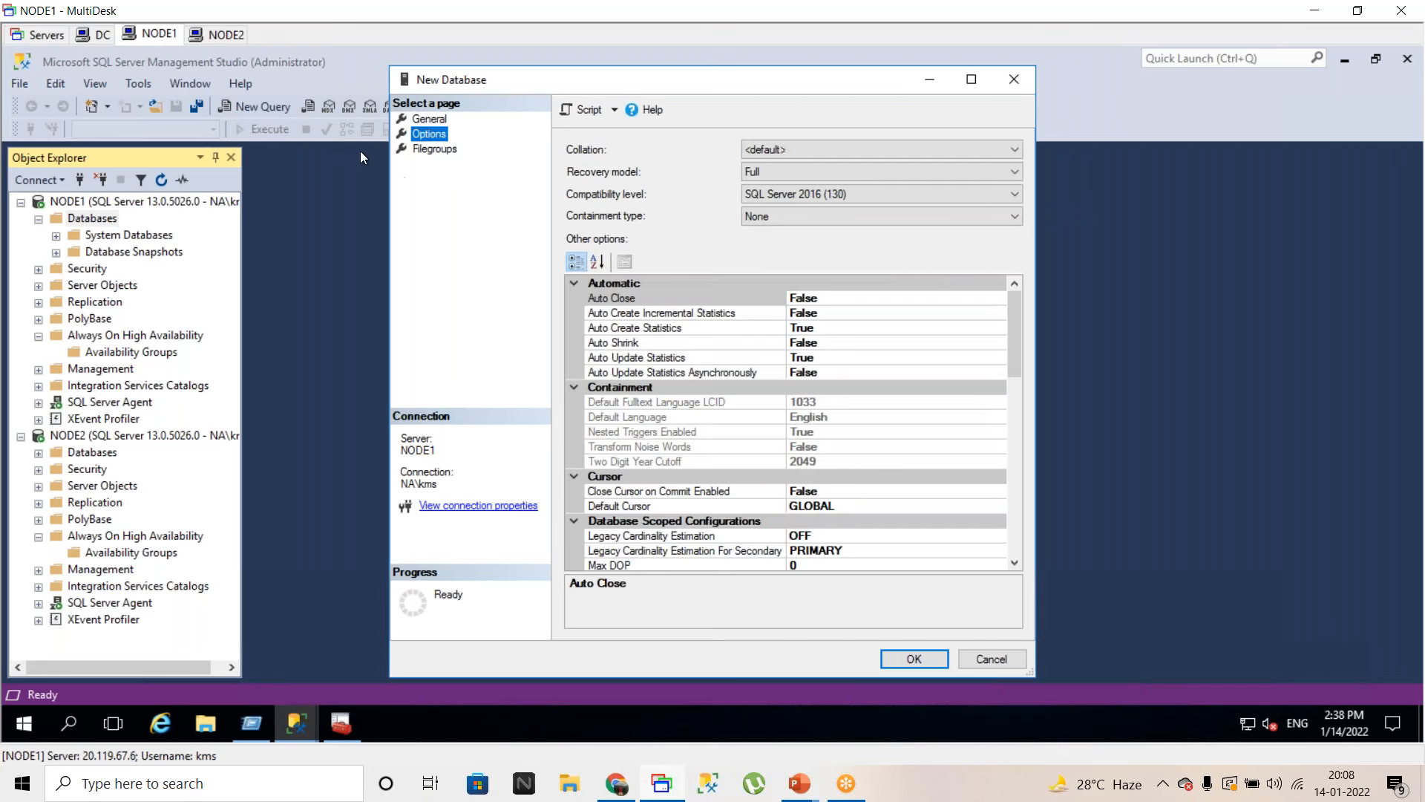
click(431, 121)
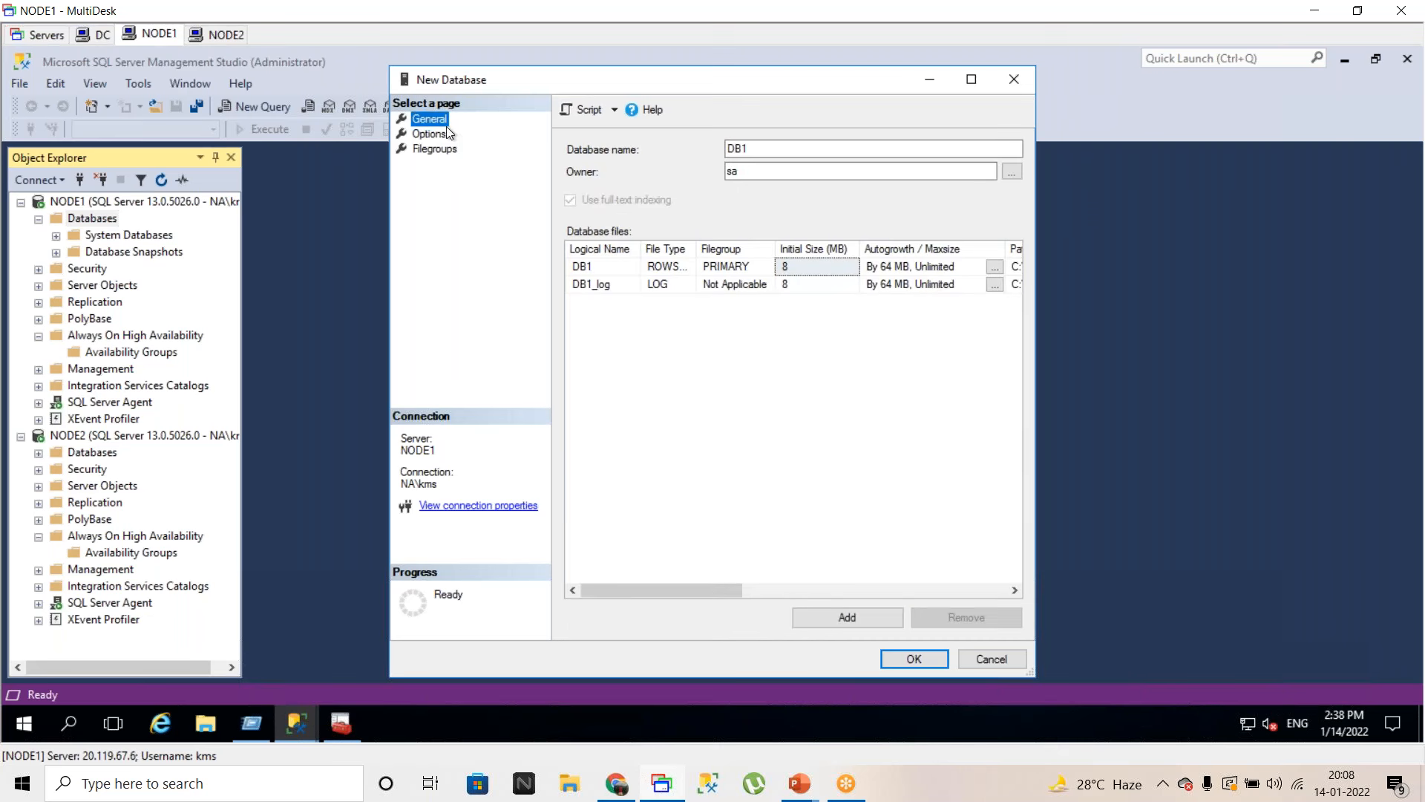
click(914, 659)
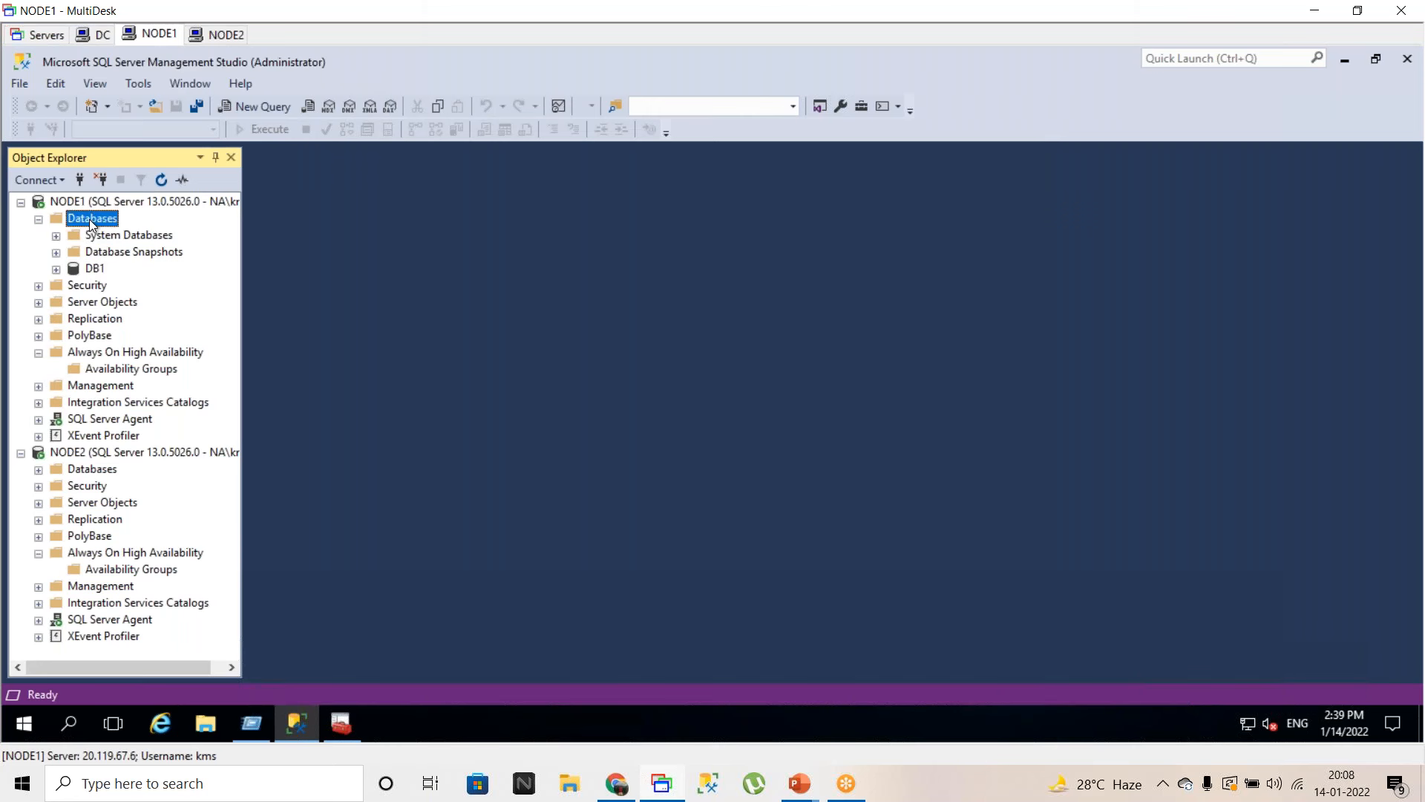
- Create a database named DB2 on NODE1 with owner sa
right_click(92, 220)
click(145, 231)
text(DB2)
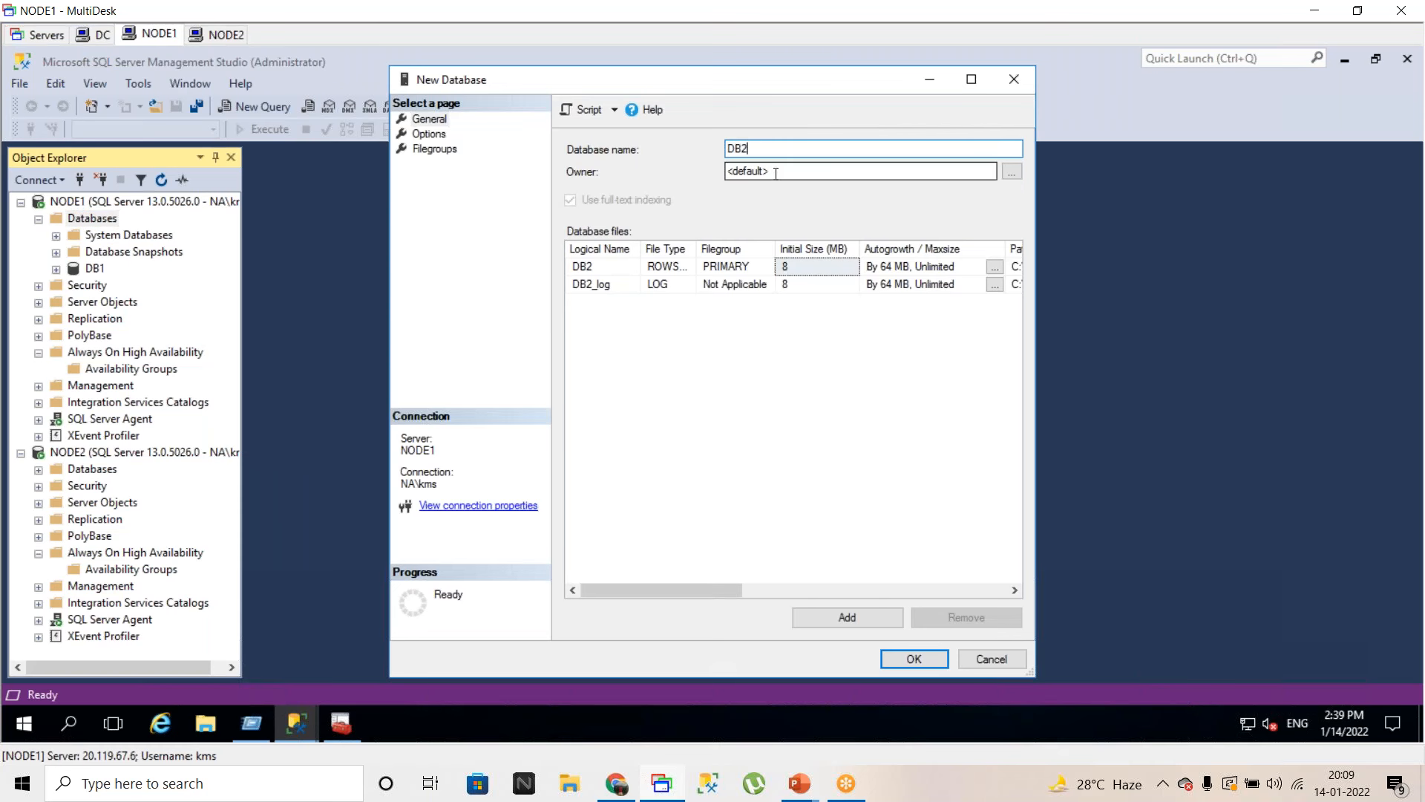
key(Tab)
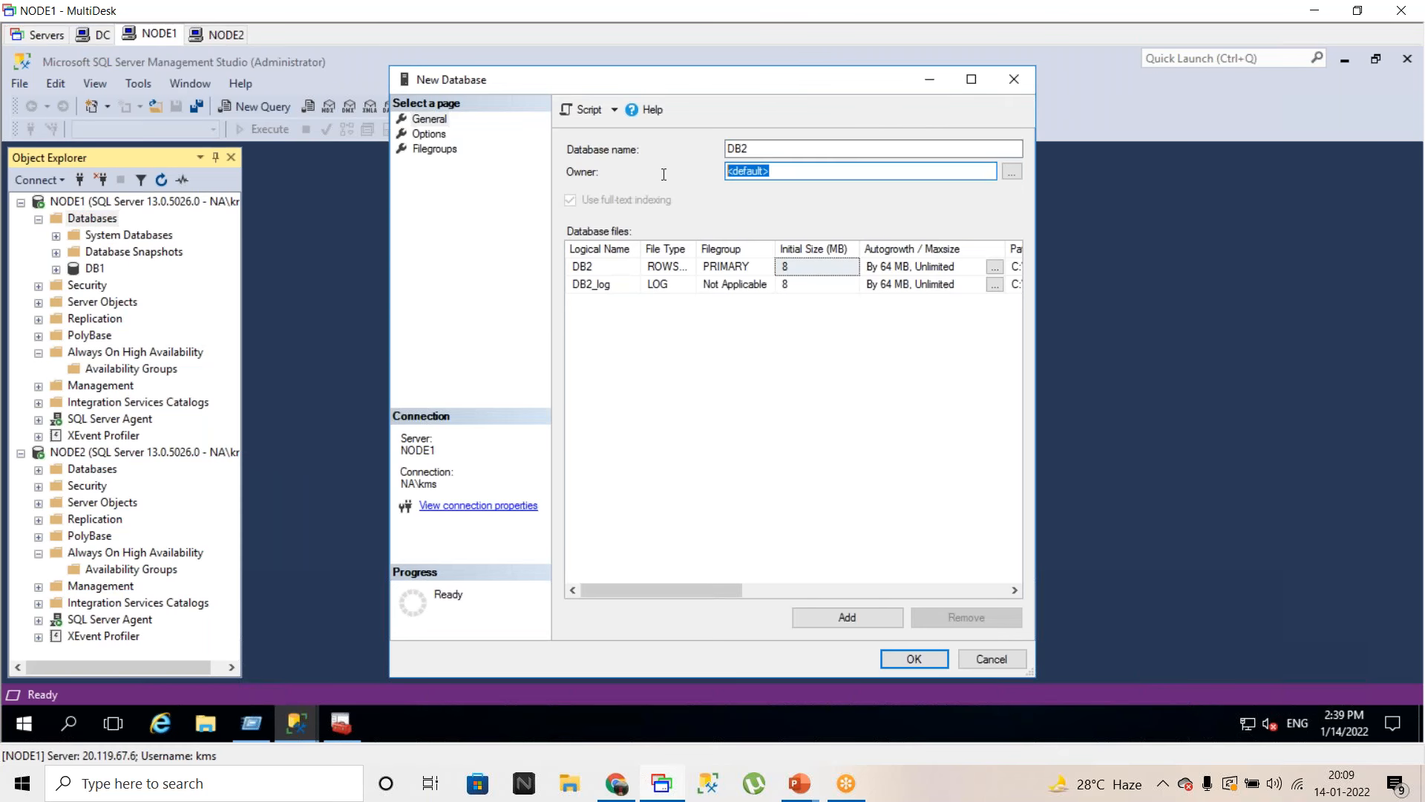
text(sa)
click(914, 659)
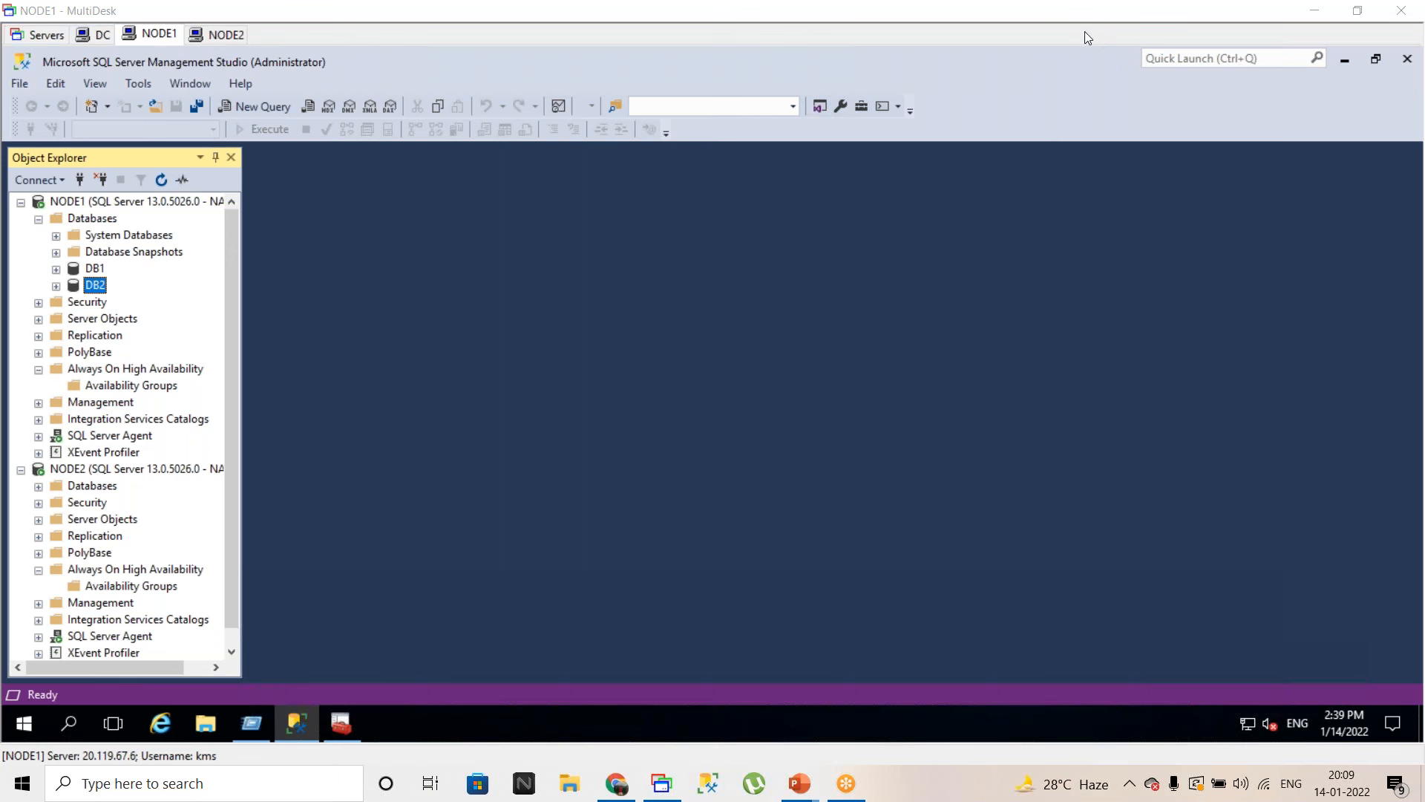
- Start a new availability group on NODE1 named AAG-PROD, keep the Windows Server Failover Cluster type, and proceed to database selection
right_click(124, 373)
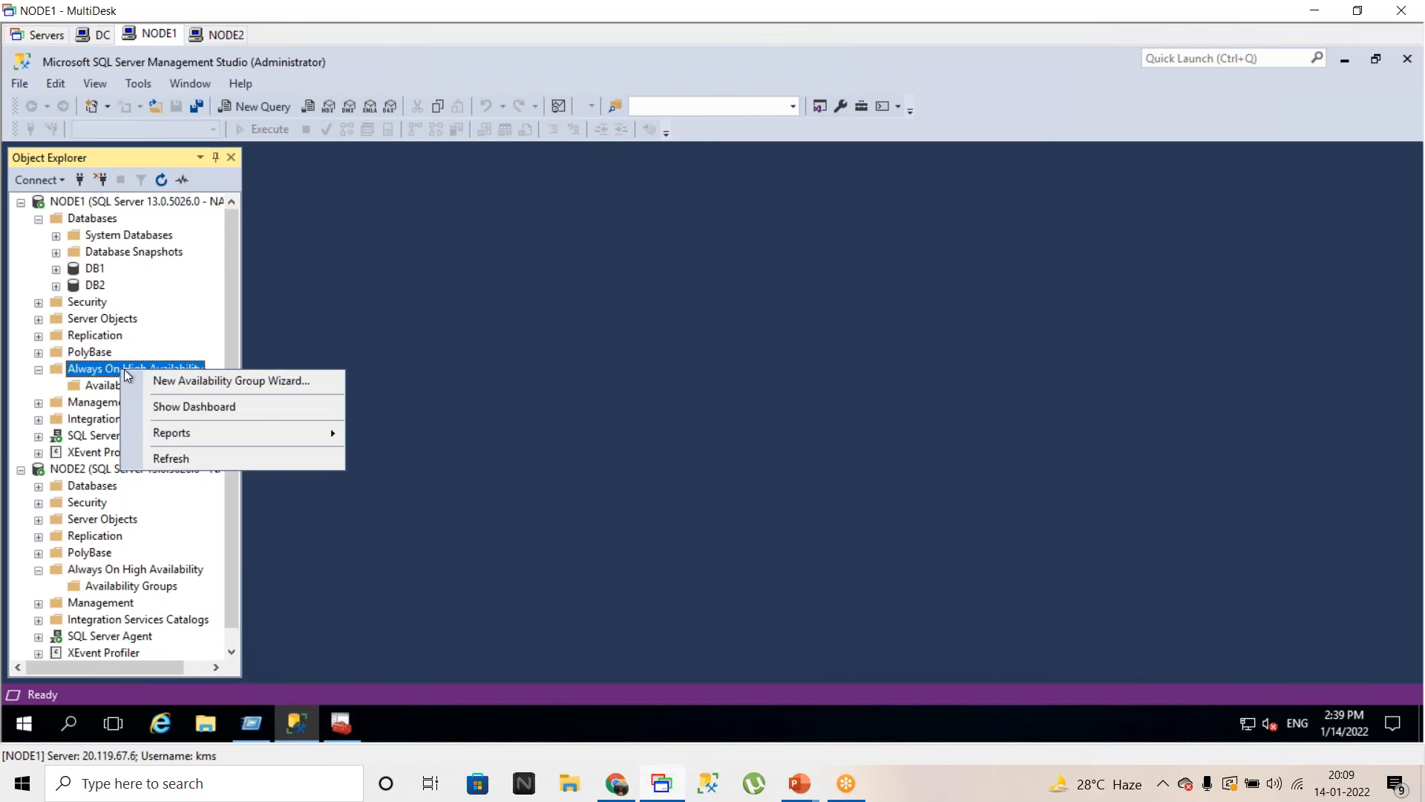
click(210, 387)
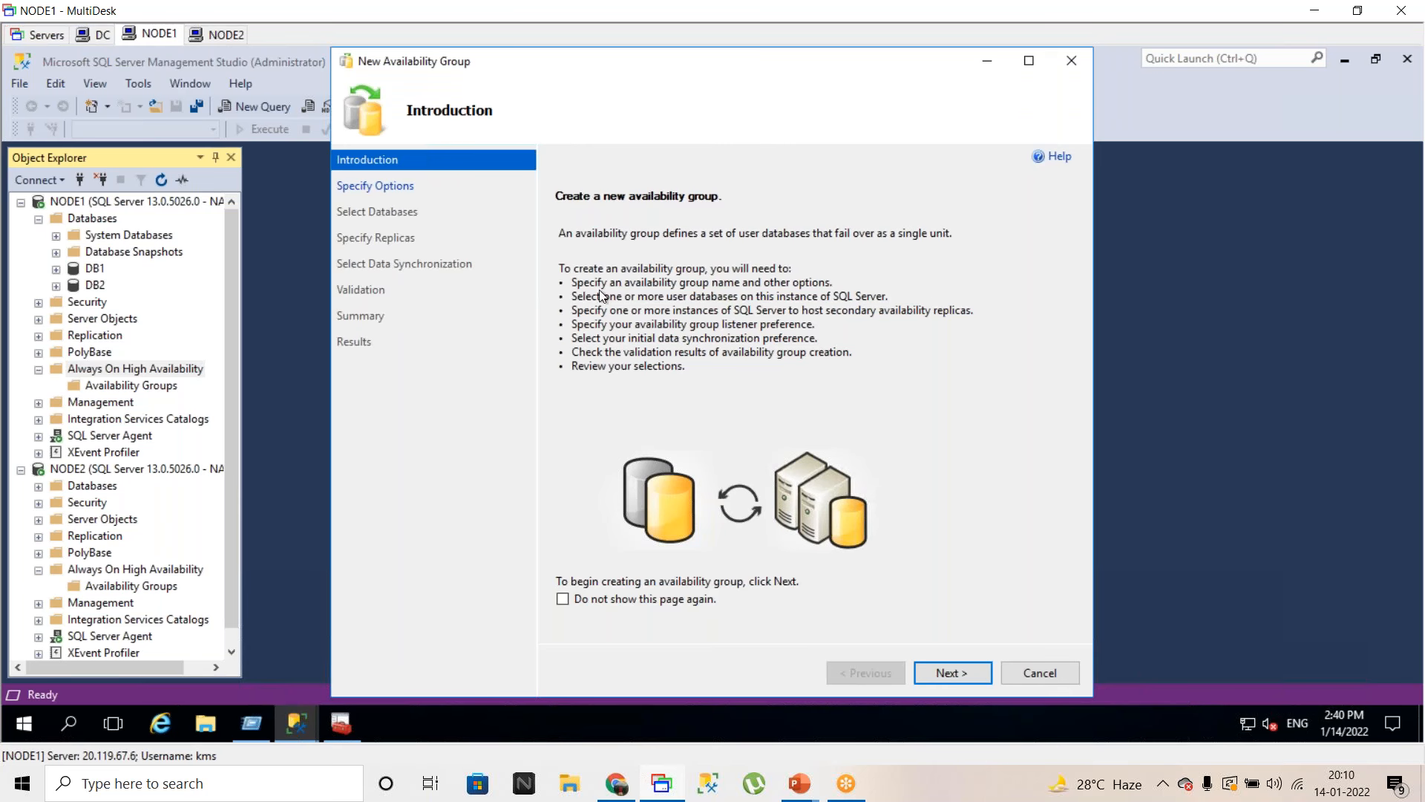
click(955, 671)
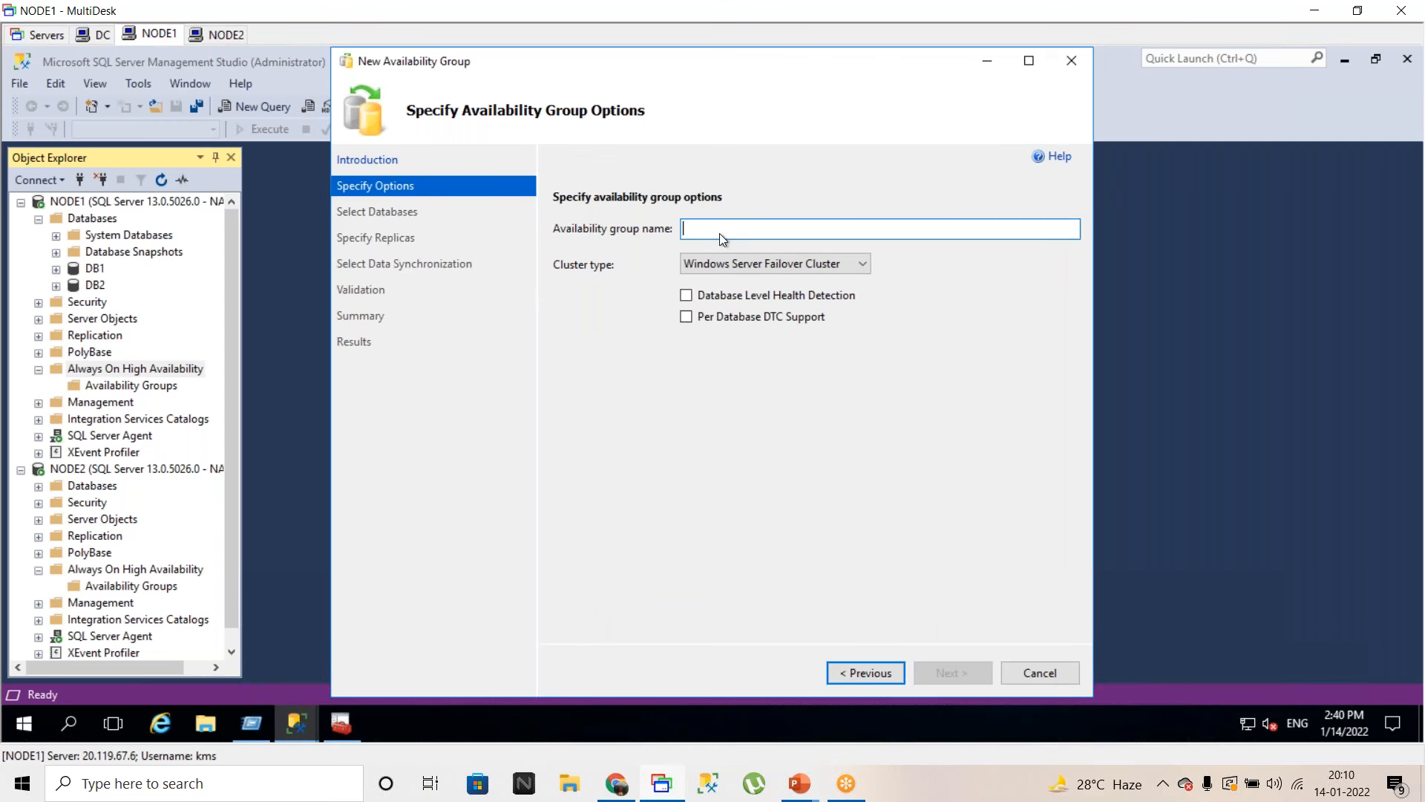
text(AAG)
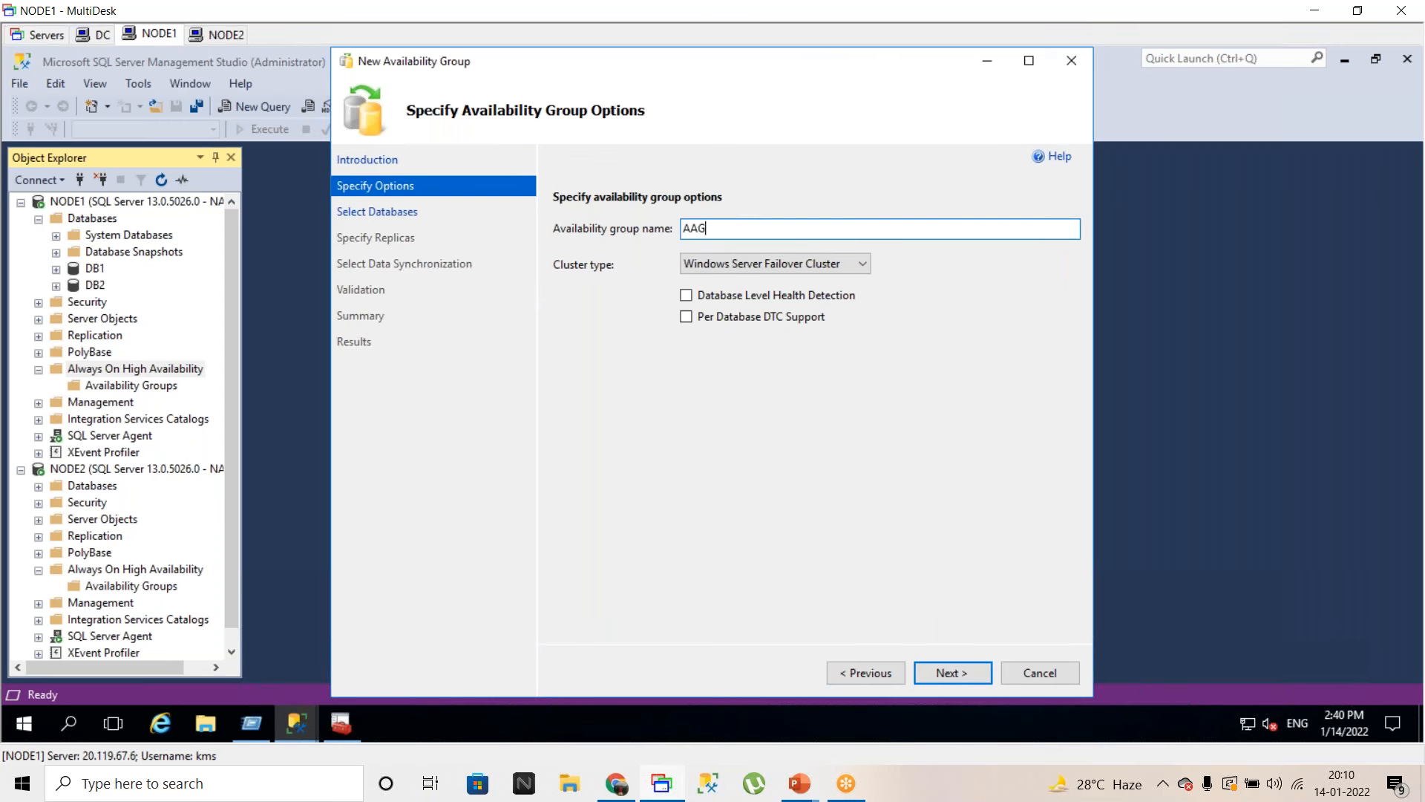
text(-PROD)
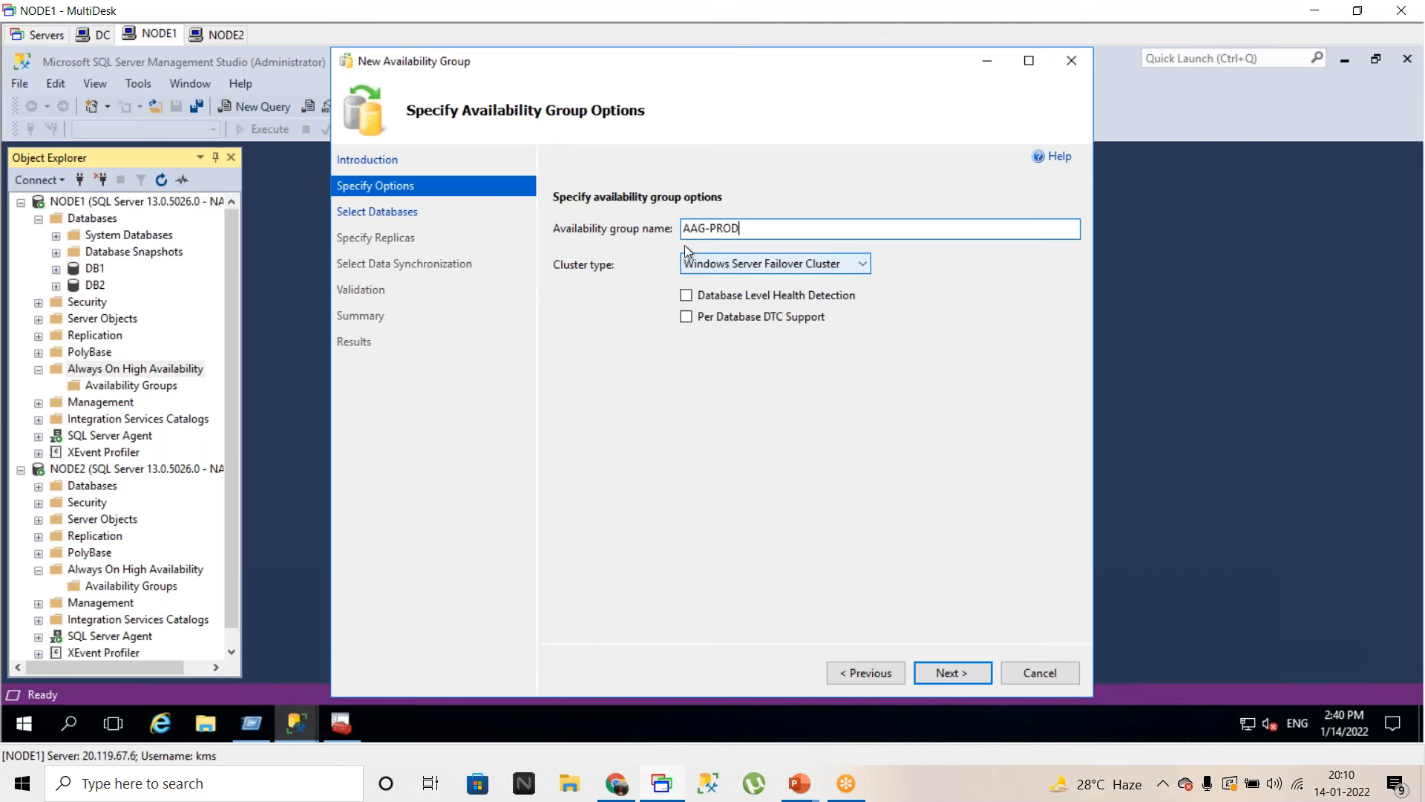
click(726, 272)
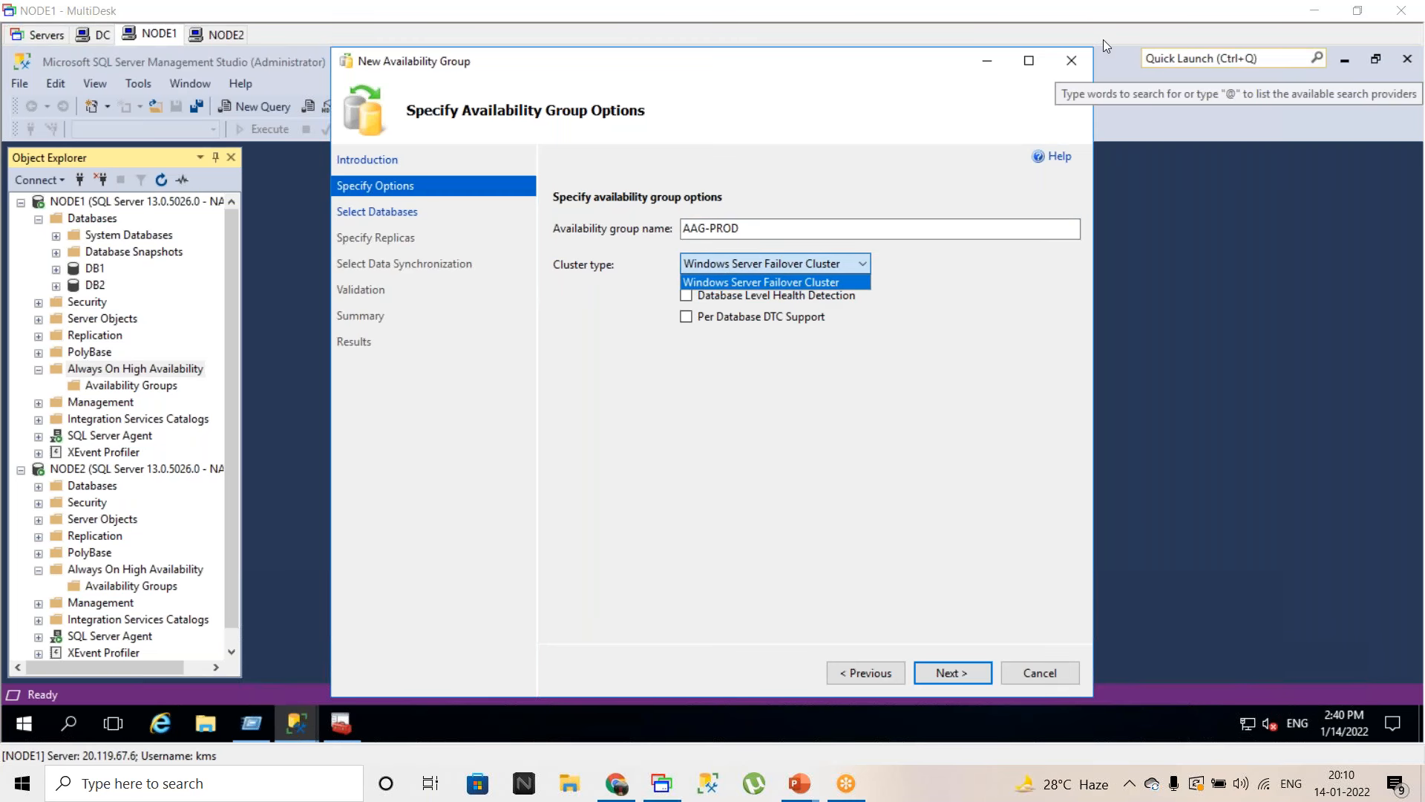
click(983, 282)
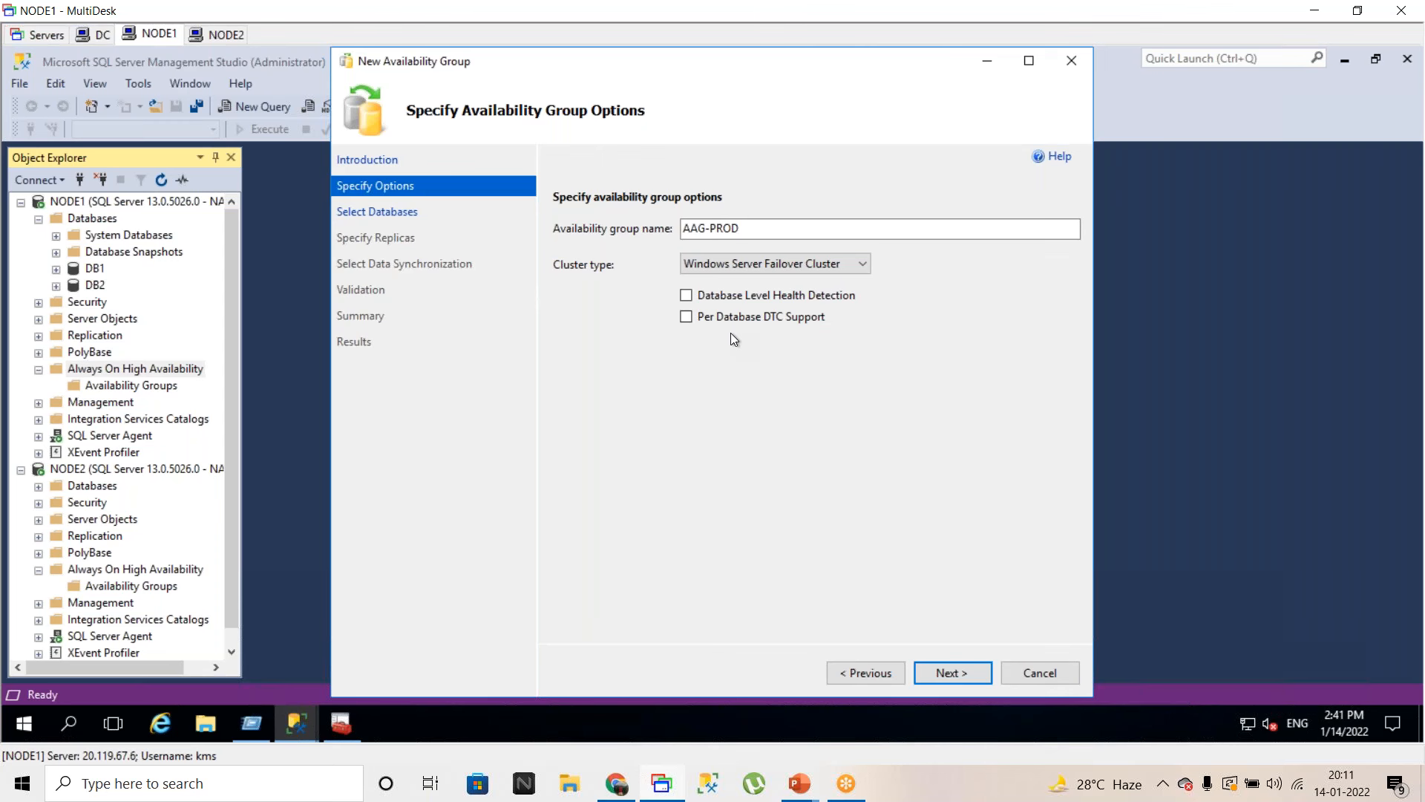
click(941, 671)
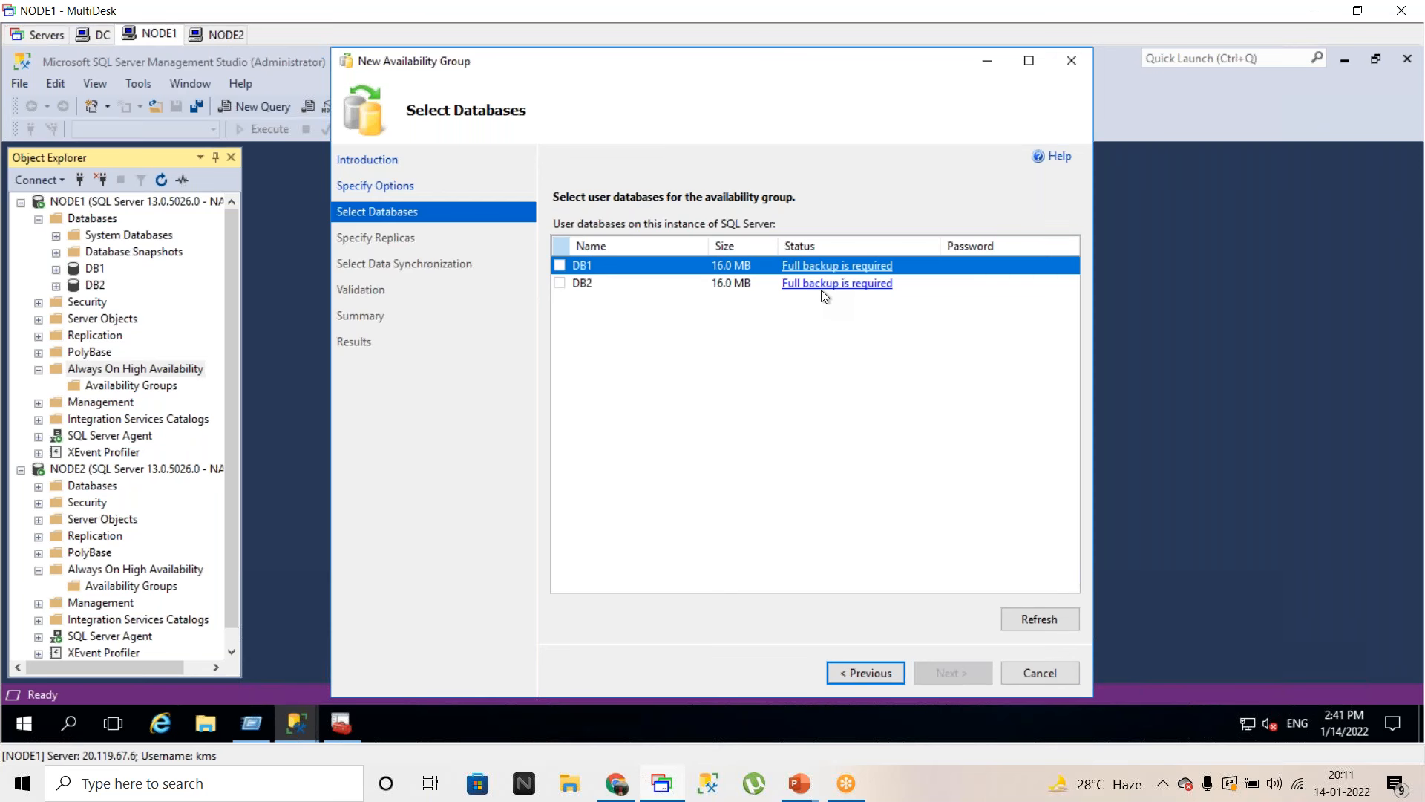
- Run a full backup of NODE1's DB1 to DB1.bak on disk, with verification when finished
click(89, 269)
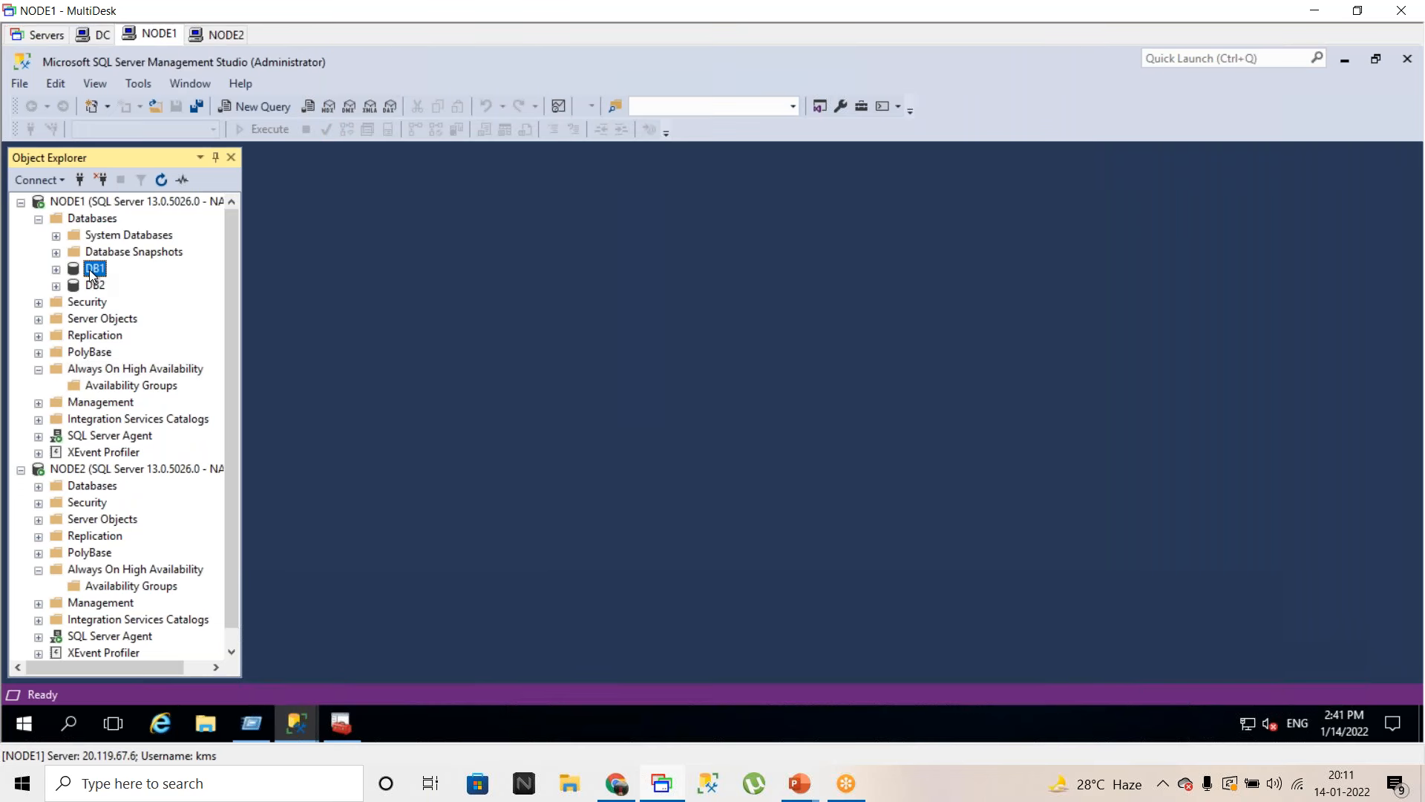
right_click(89, 268)
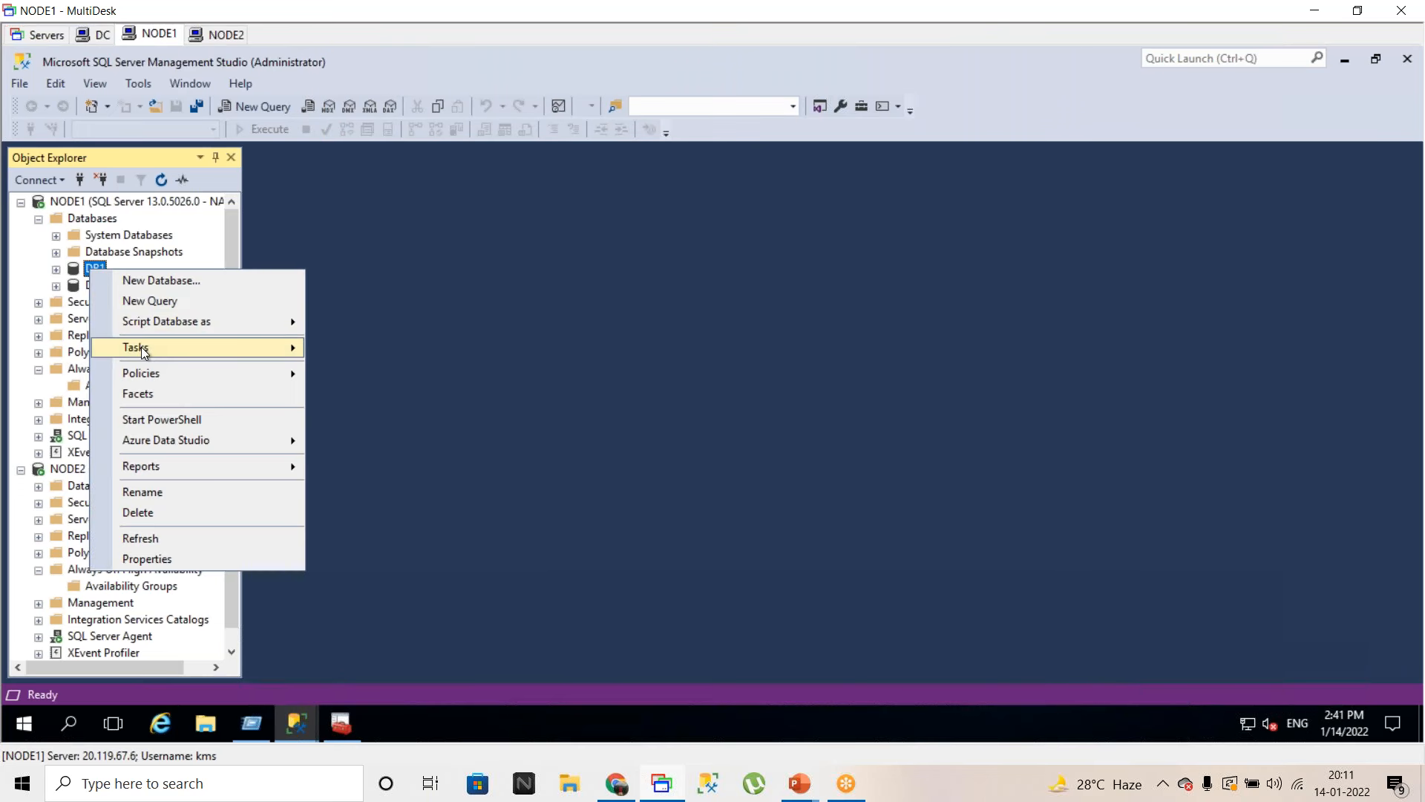
mouse_move(144, 351)
click(493, 292)
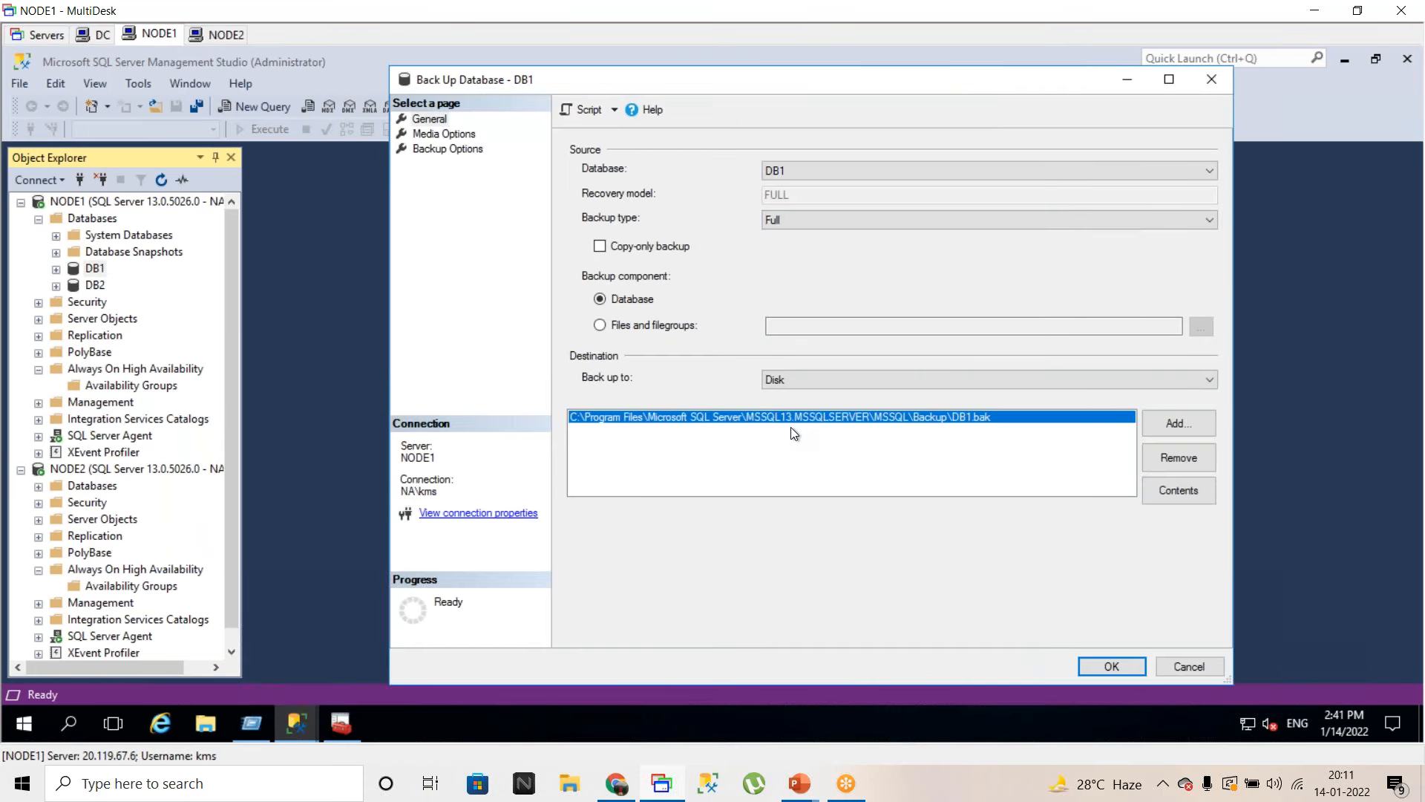
click(449, 135)
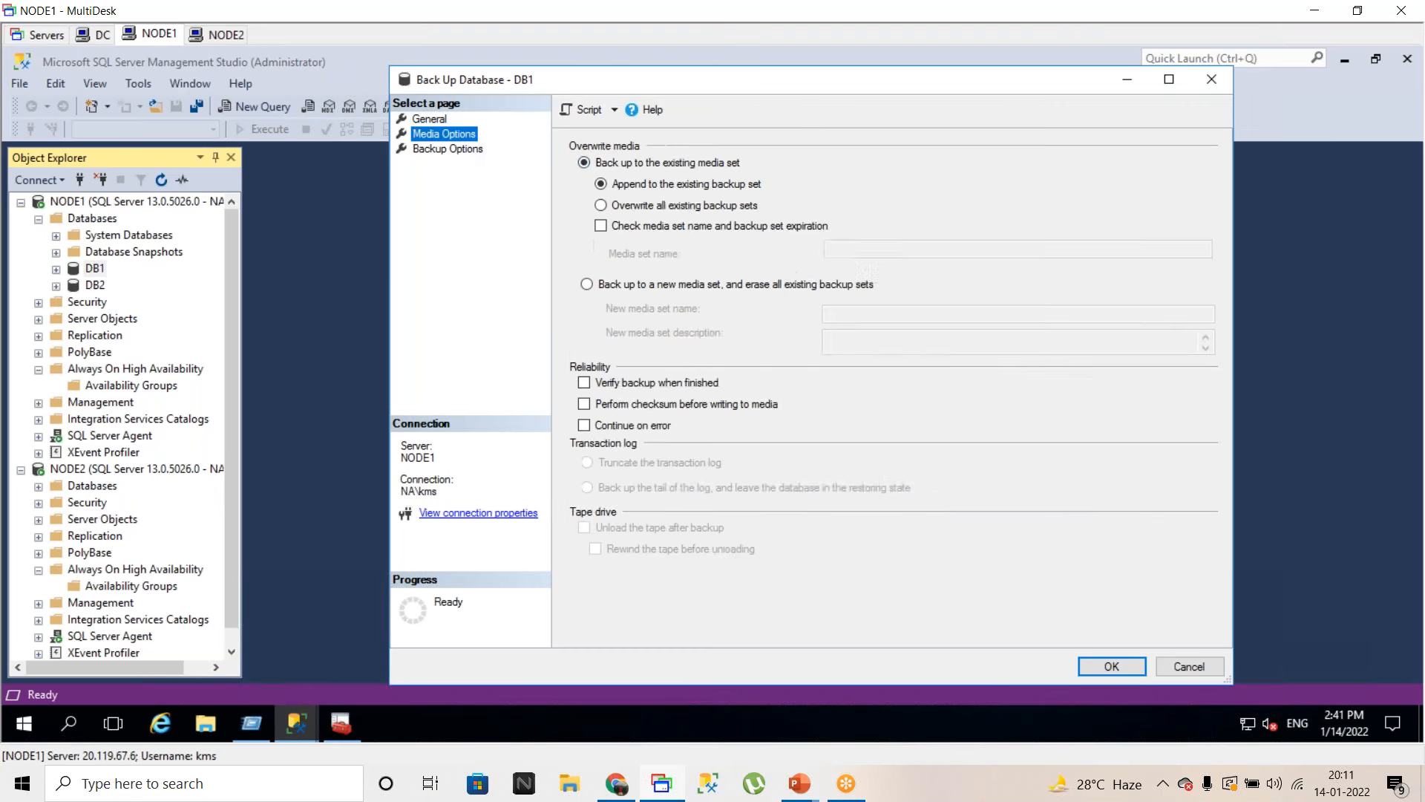
click(603, 384)
click(857, 361)
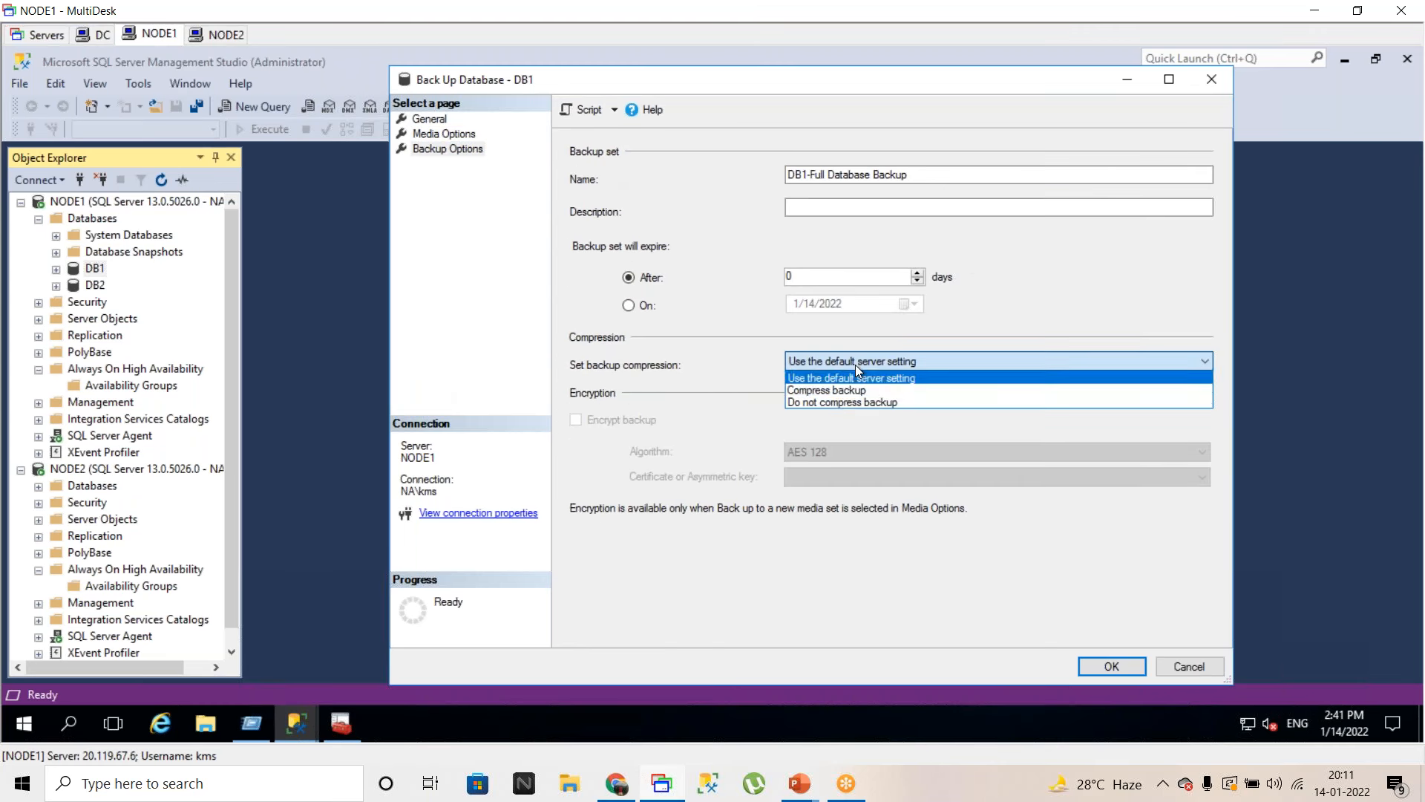
click(838, 401)
click(438, 121)
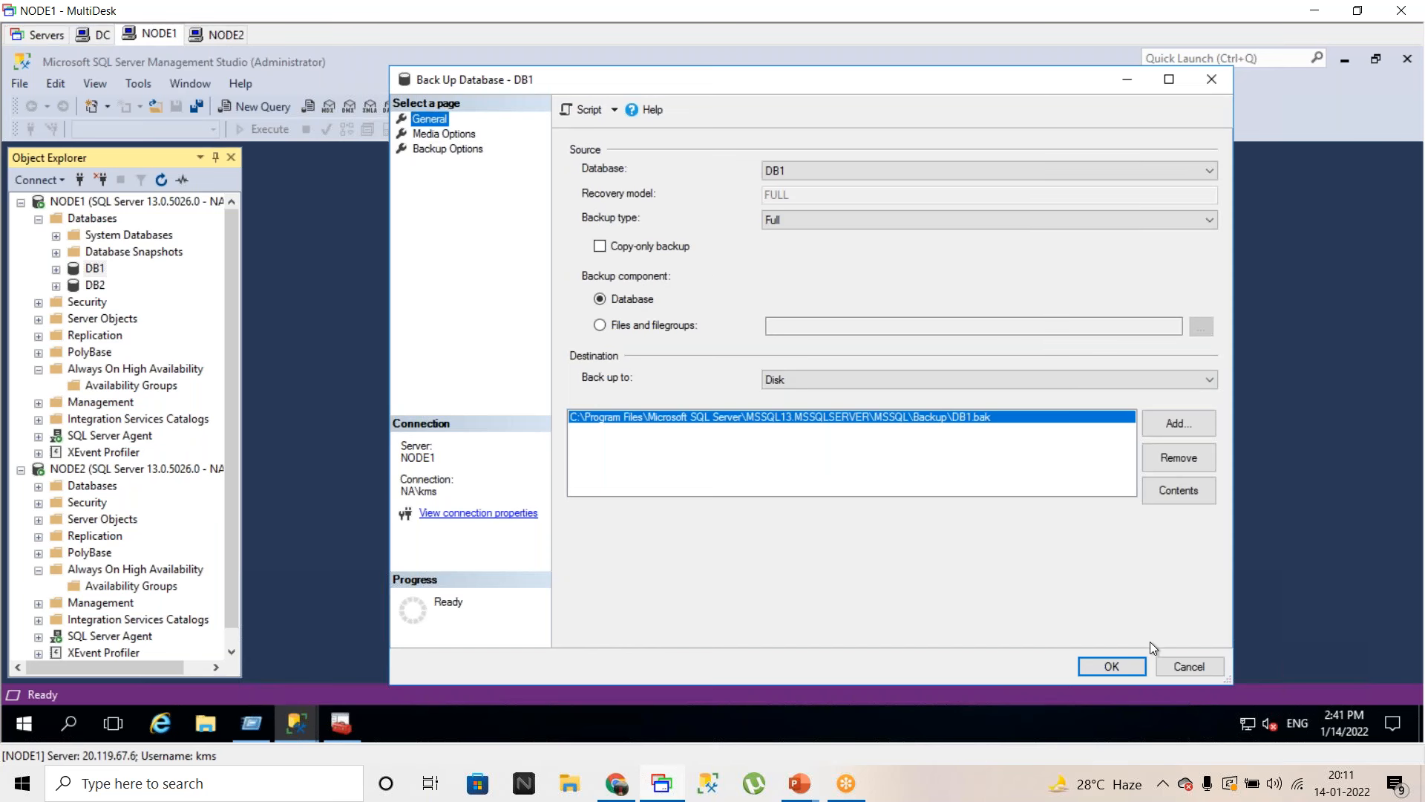
click(1112, 667)
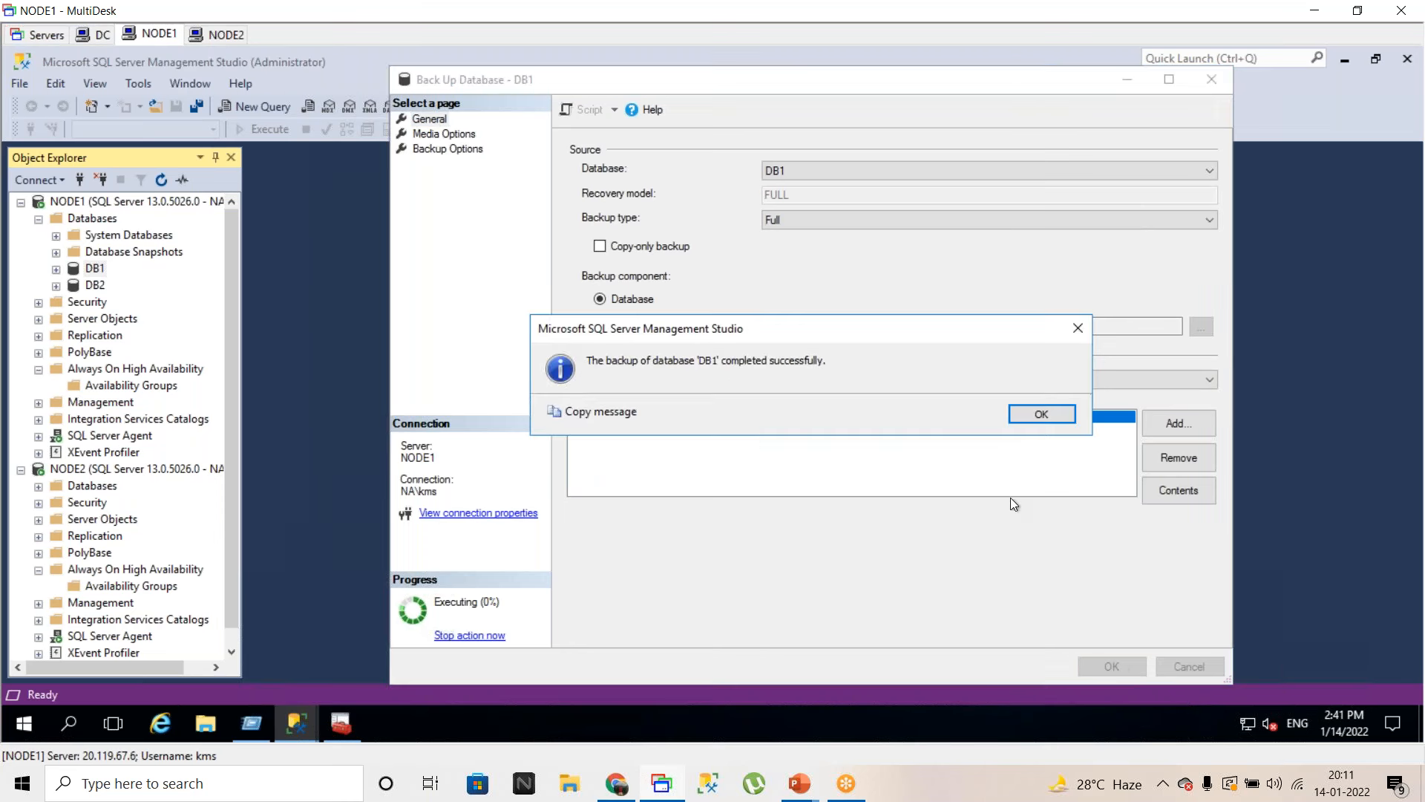
click(1041, 414)
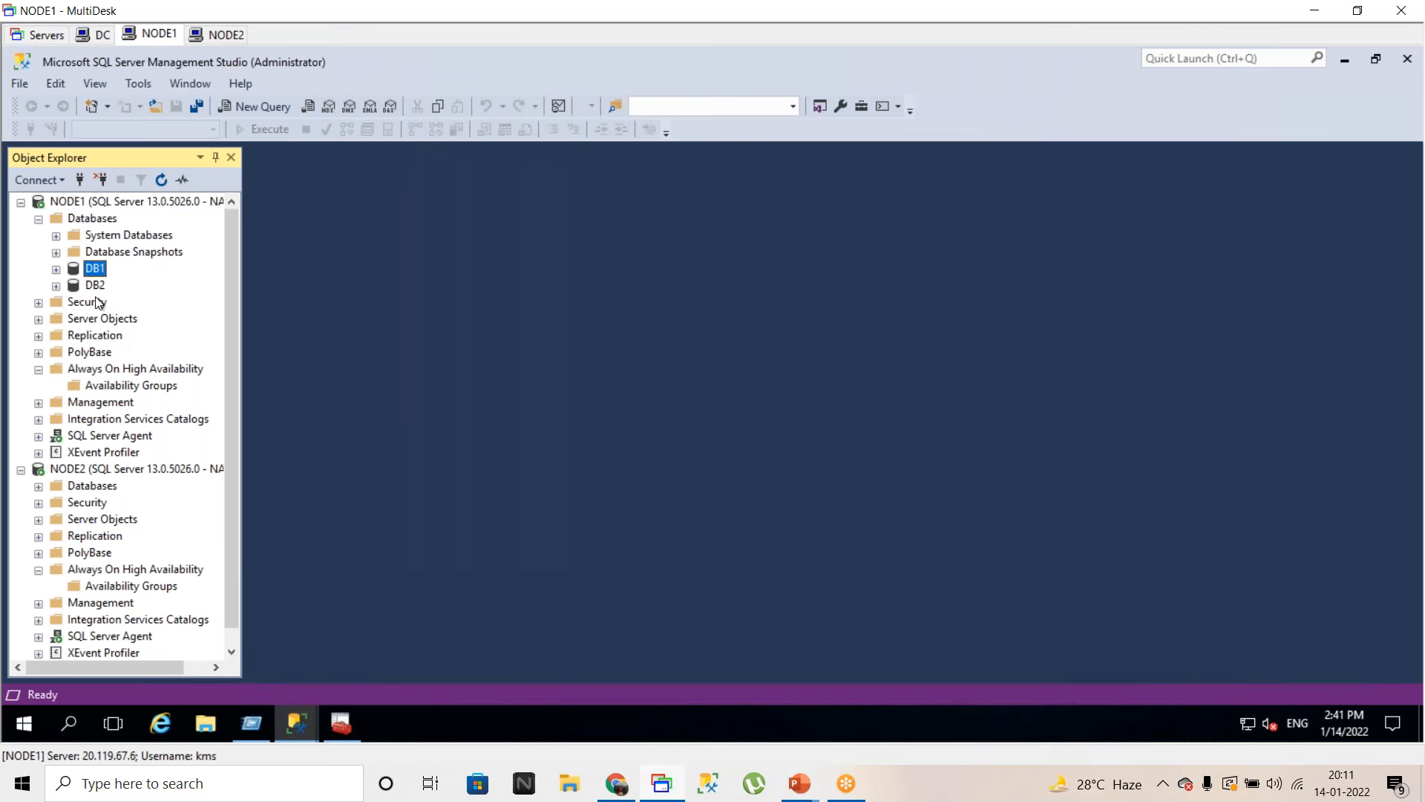
- Open the database backup settings for DB2 on NODE1
right_click(96, 289)
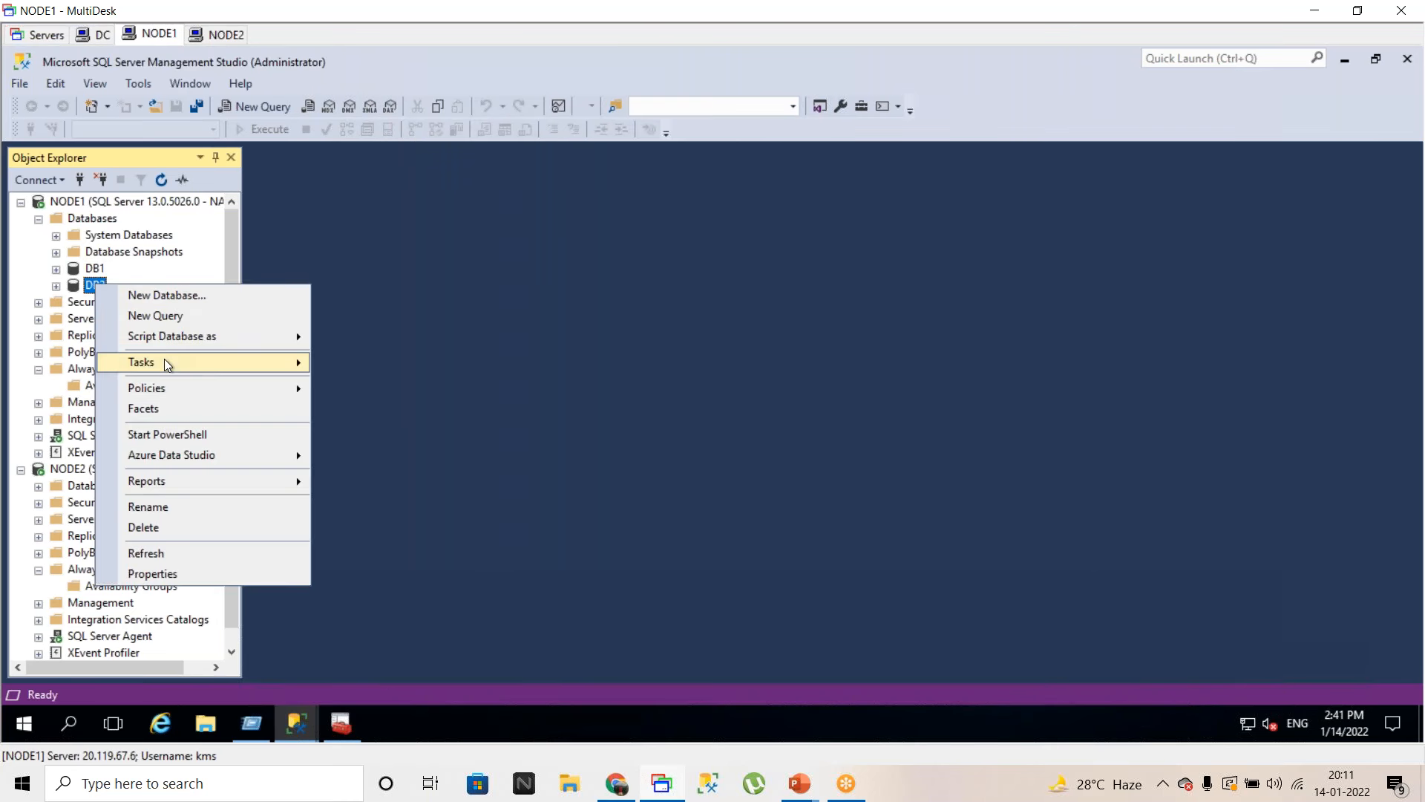
mouse_move(167, 361)
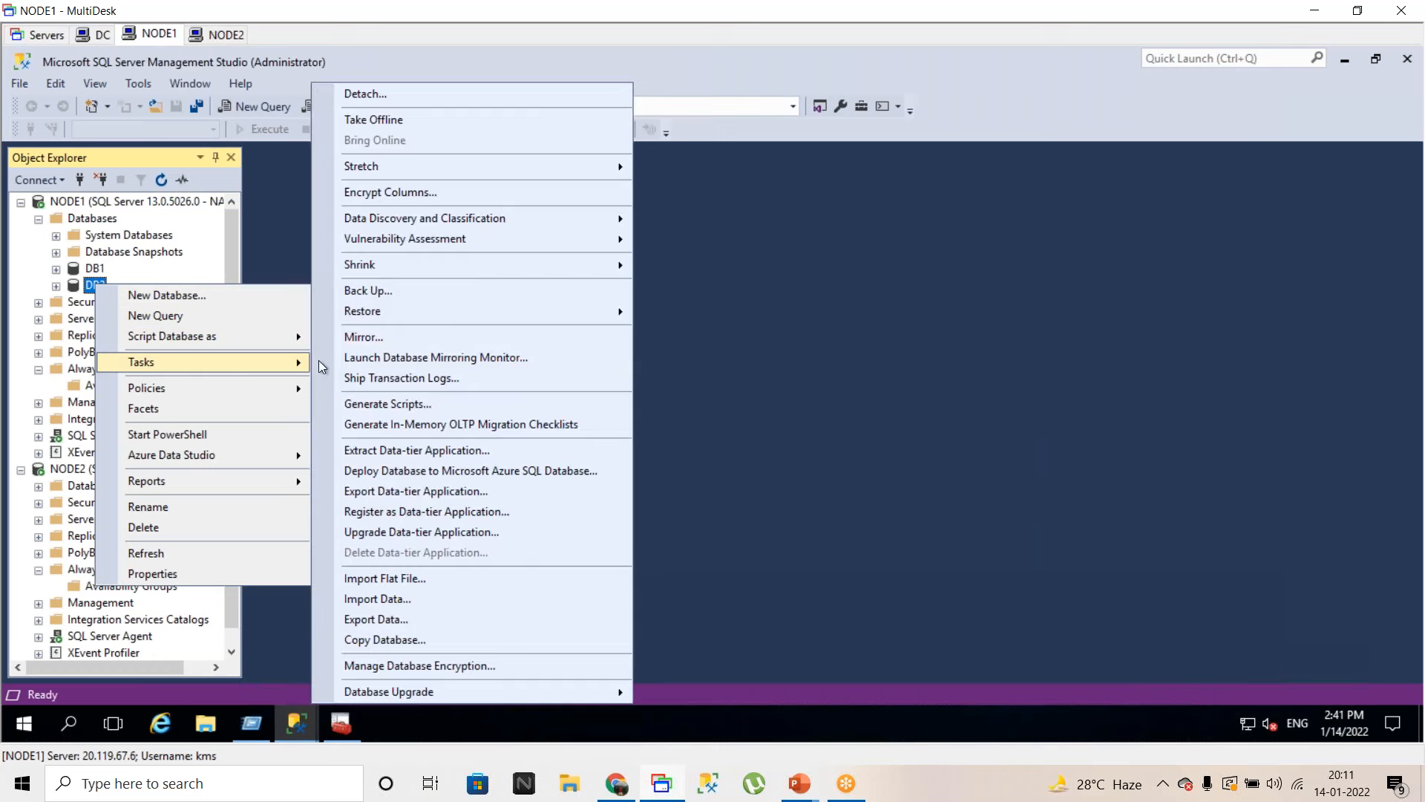
click(417, 292)
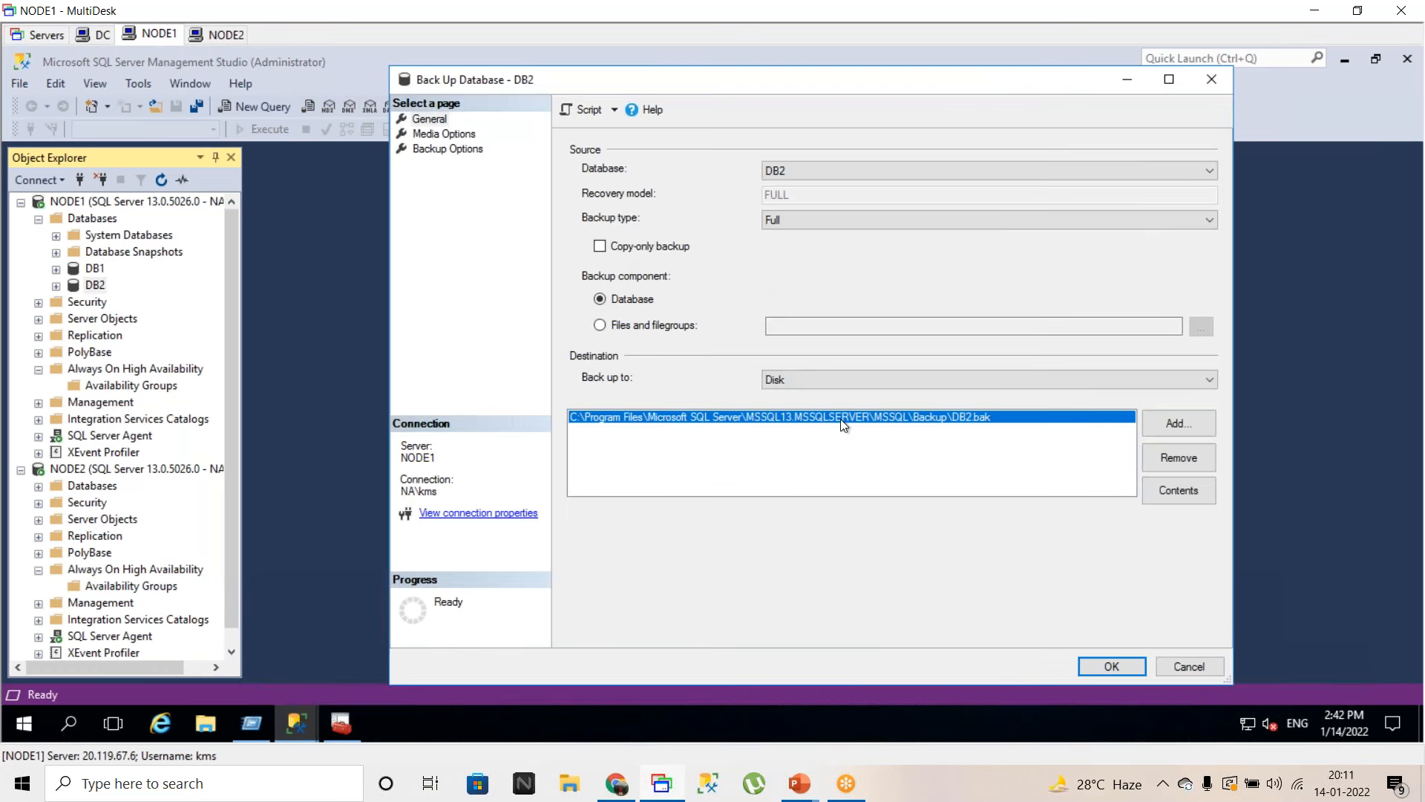
- Try to run DB2's full backup with compression set to Compress backup and verification when finished
click(429, 148)
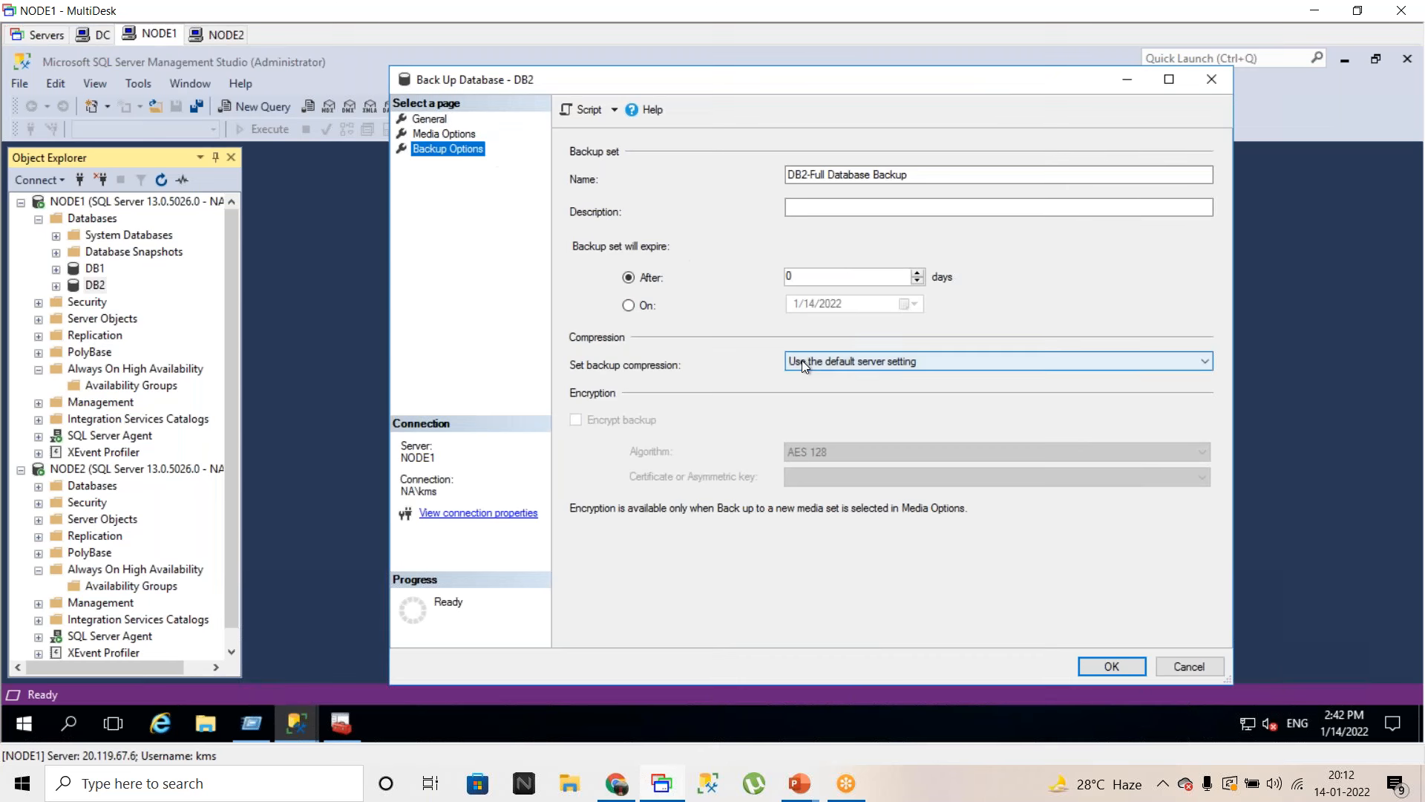
click(801, 362)
click(832, 387)
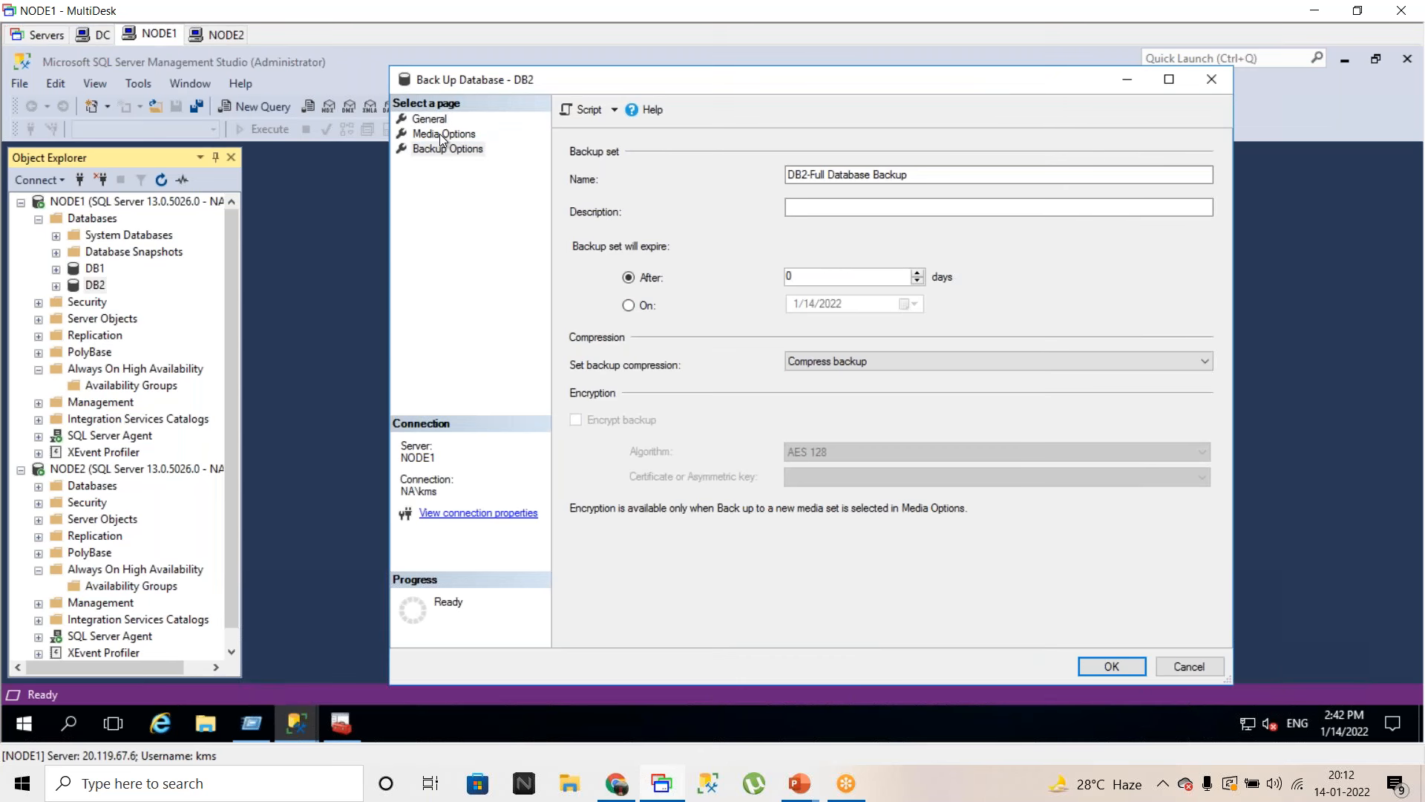
click(598, 385)
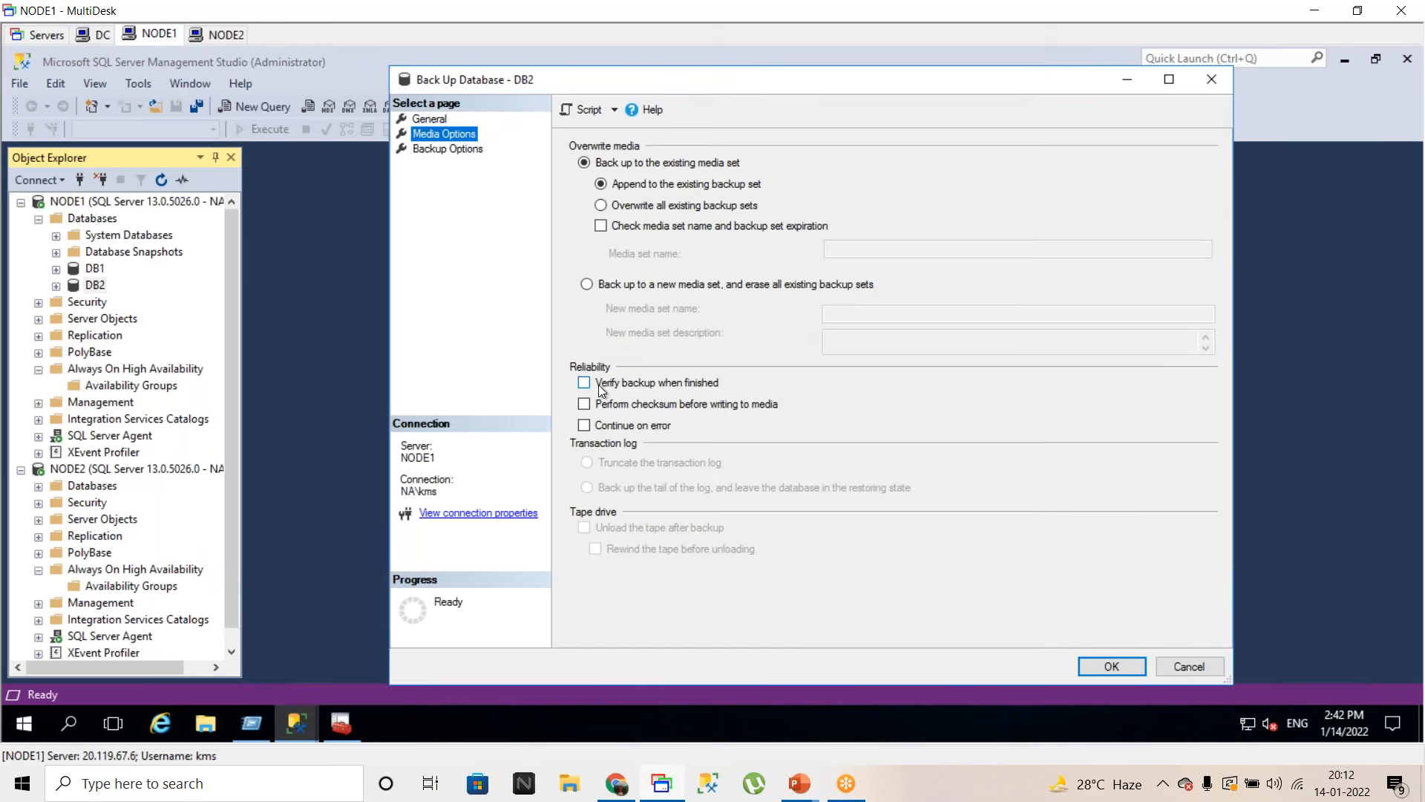
click(1112, 666)
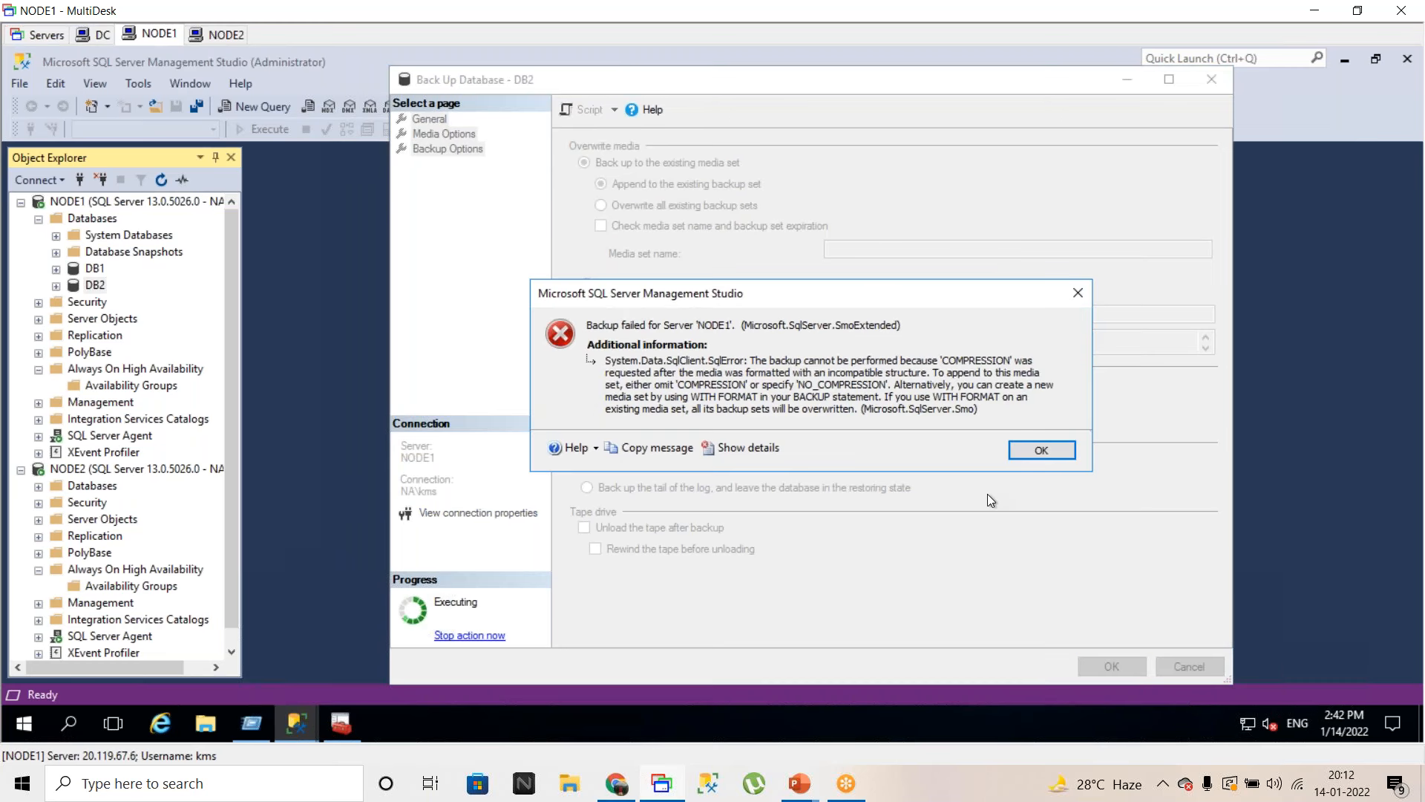
click(1044, 451)
- Toggle DB2's verify-when-finished option, set compression to Use the default server setting, and run the full backup to DB2.bak
click(585, 384)
click(448, 150)
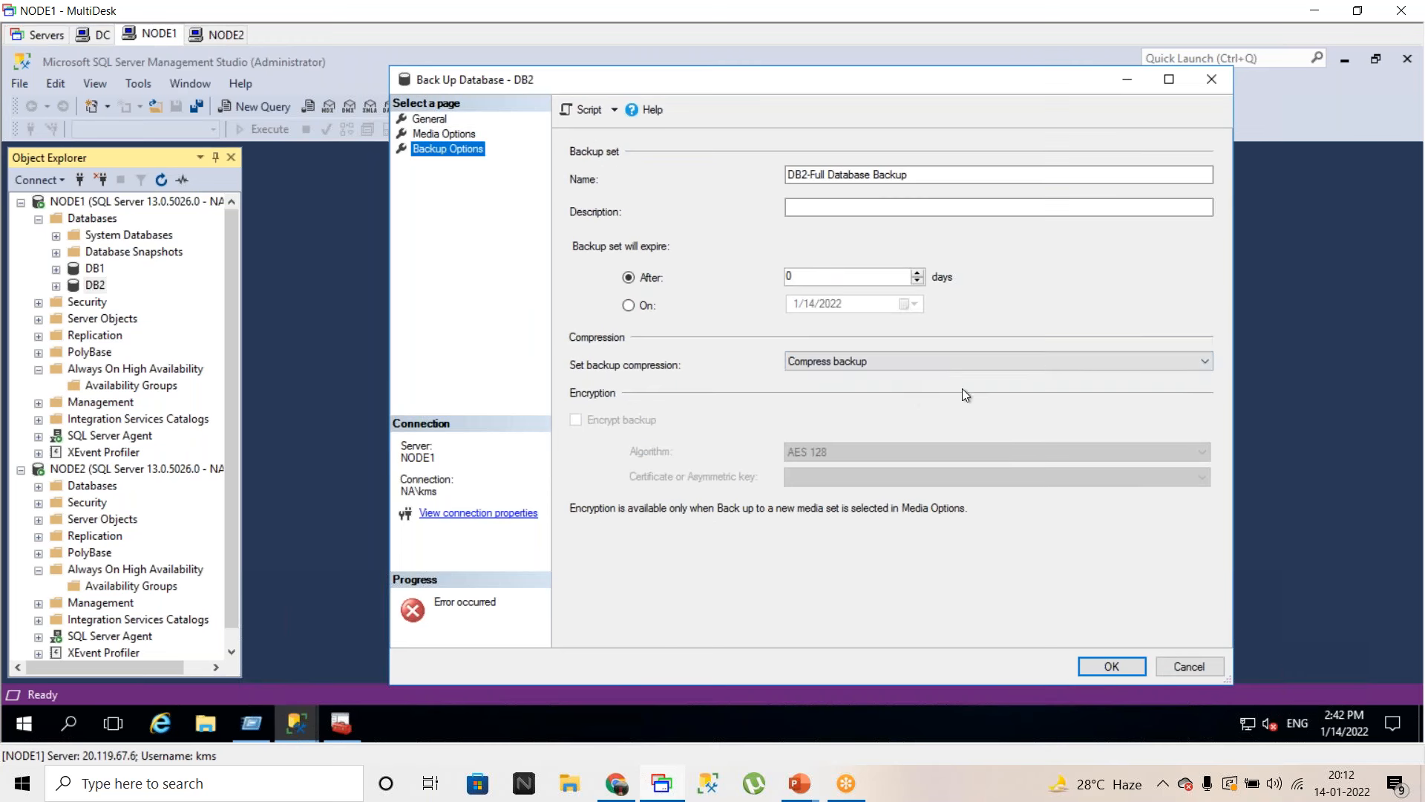
click(882, 363)
click(860, 374)
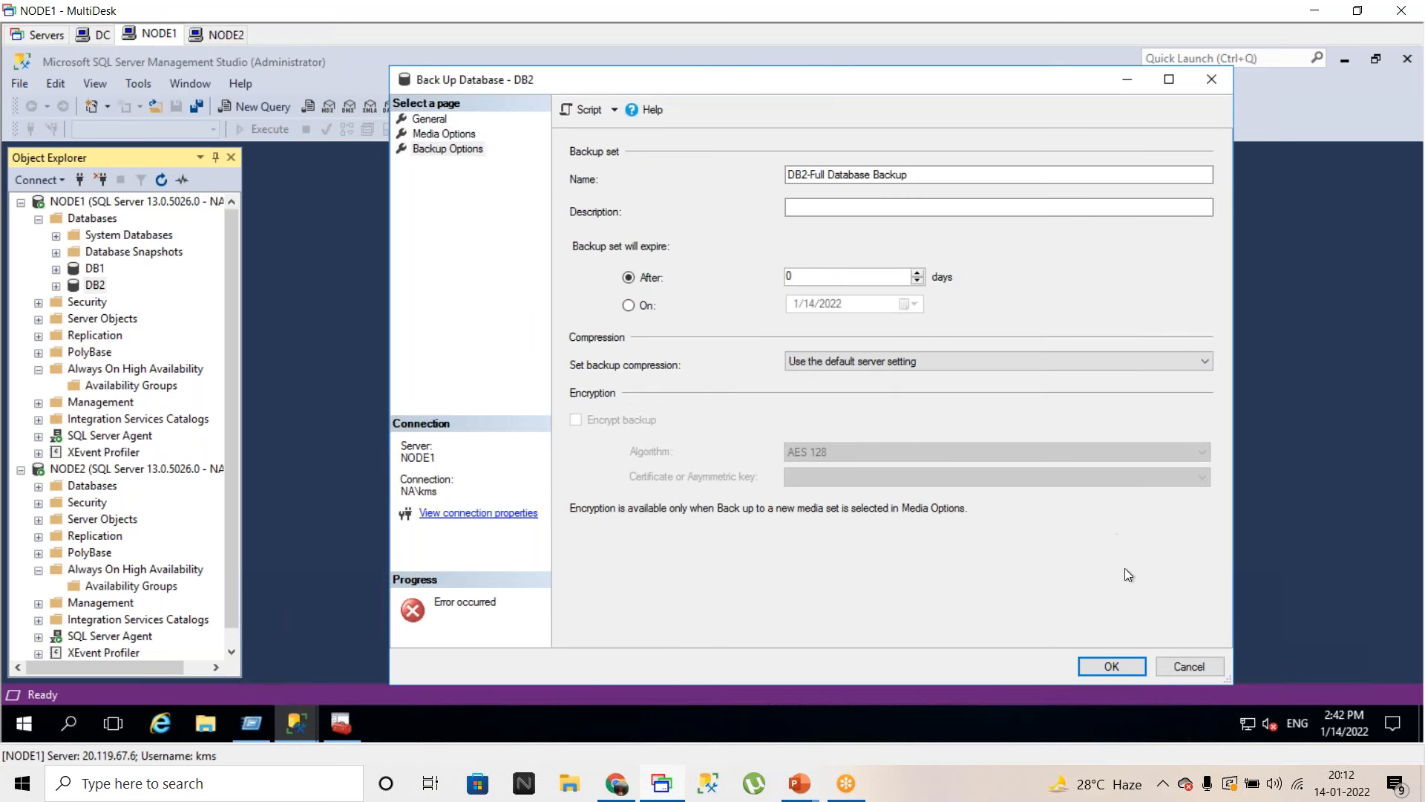
click(1124, 671)
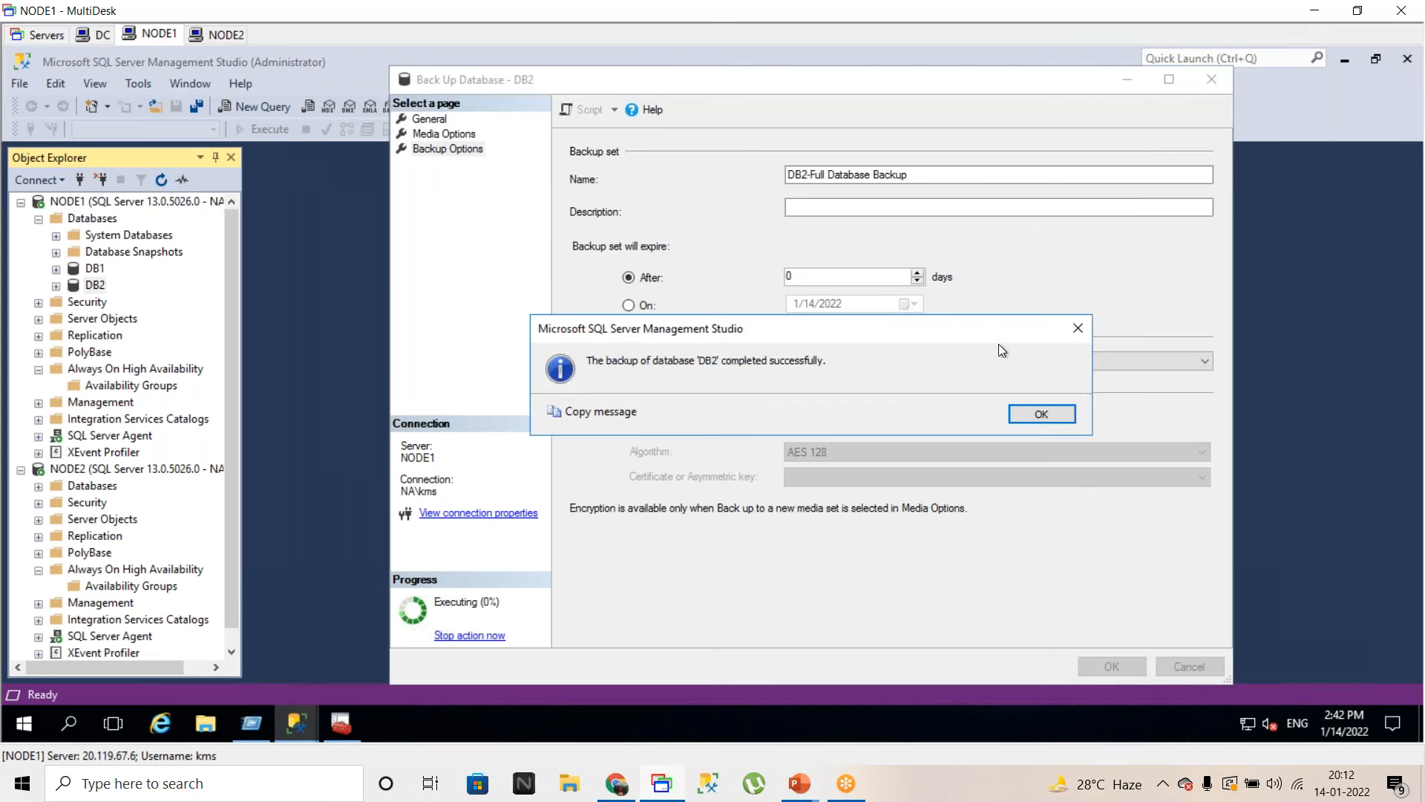
click(1047, 416)
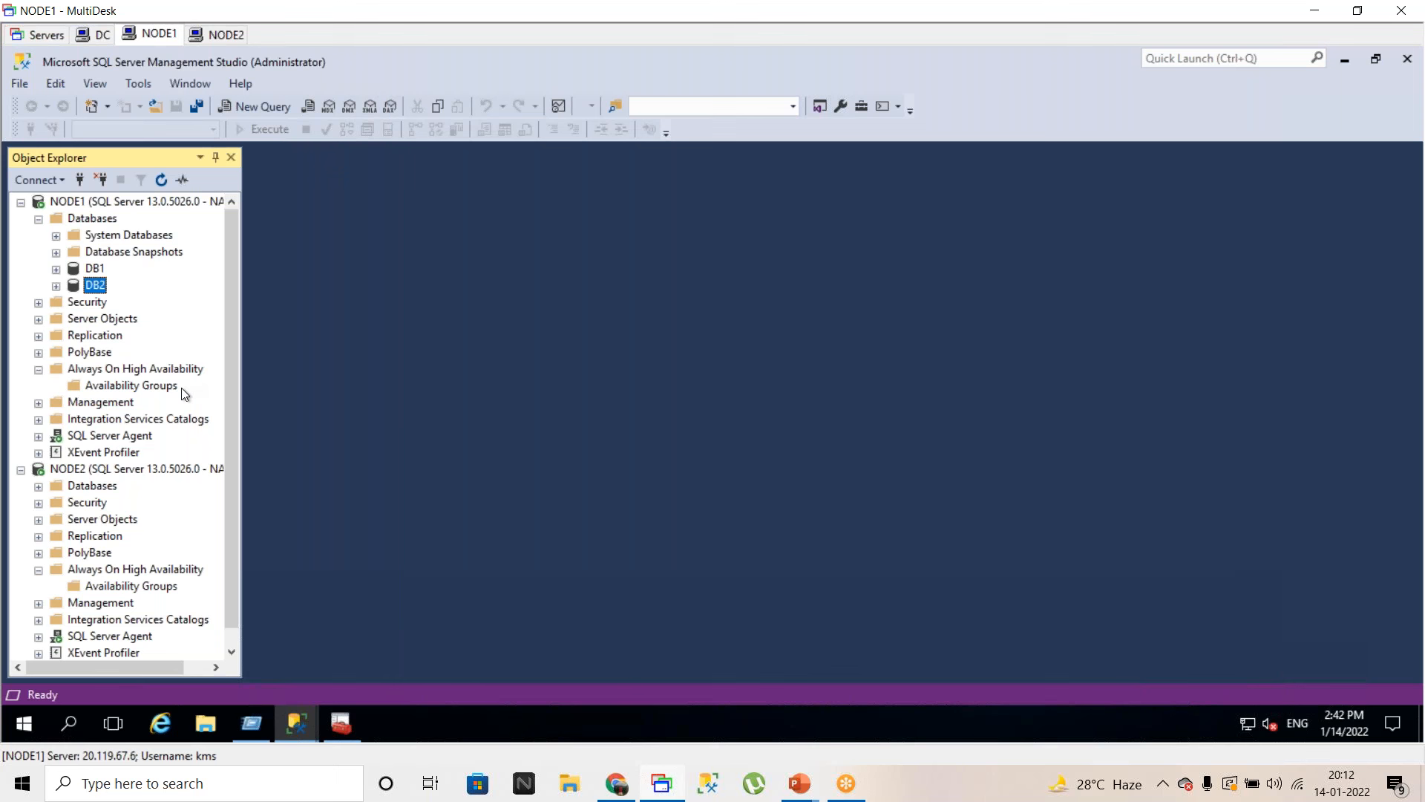
- Return to the New Availability Group wizard, refresh the database statuses, and include DB1 and DB2, proceeding to the maximized replica settings
click(294, 728)
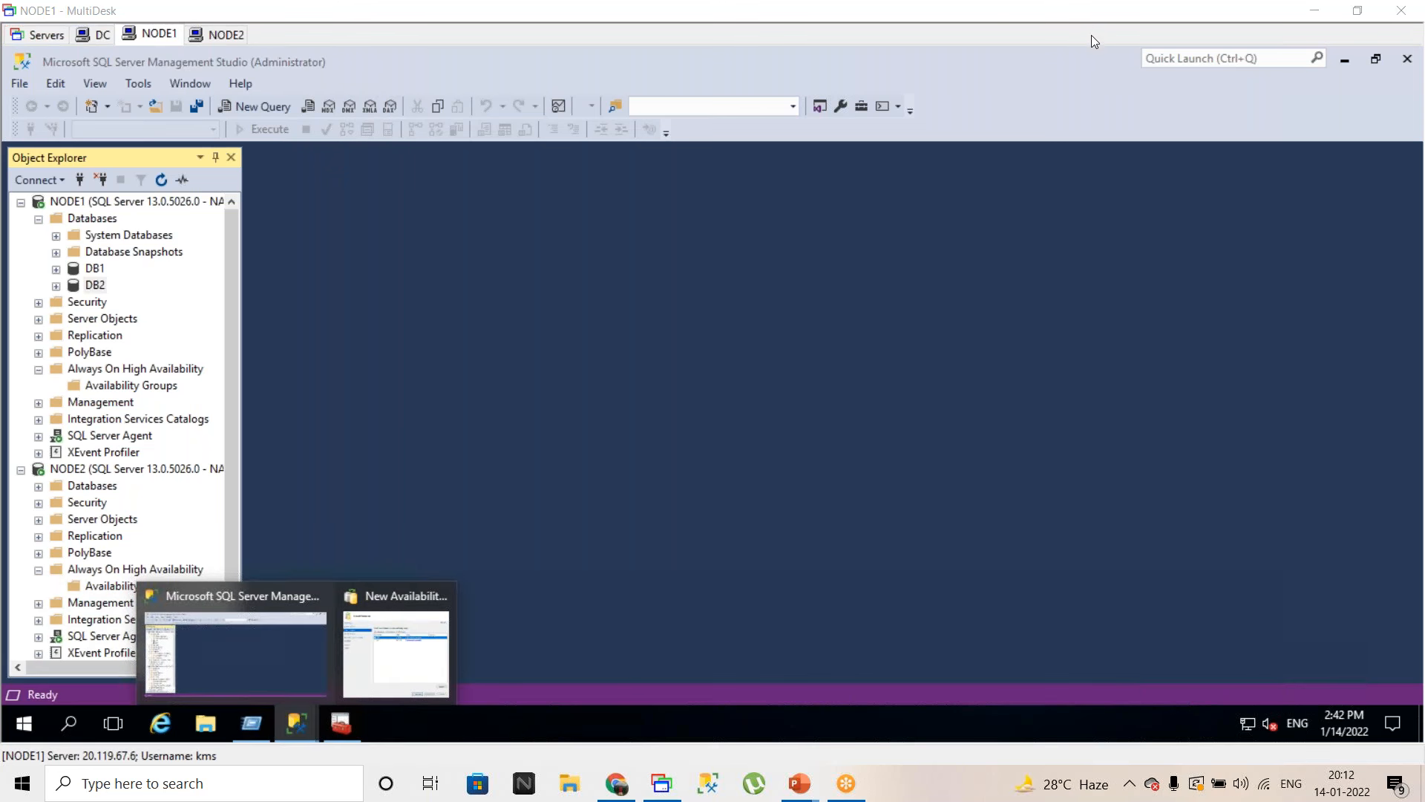
click(395, 651)
click(1027, 617)
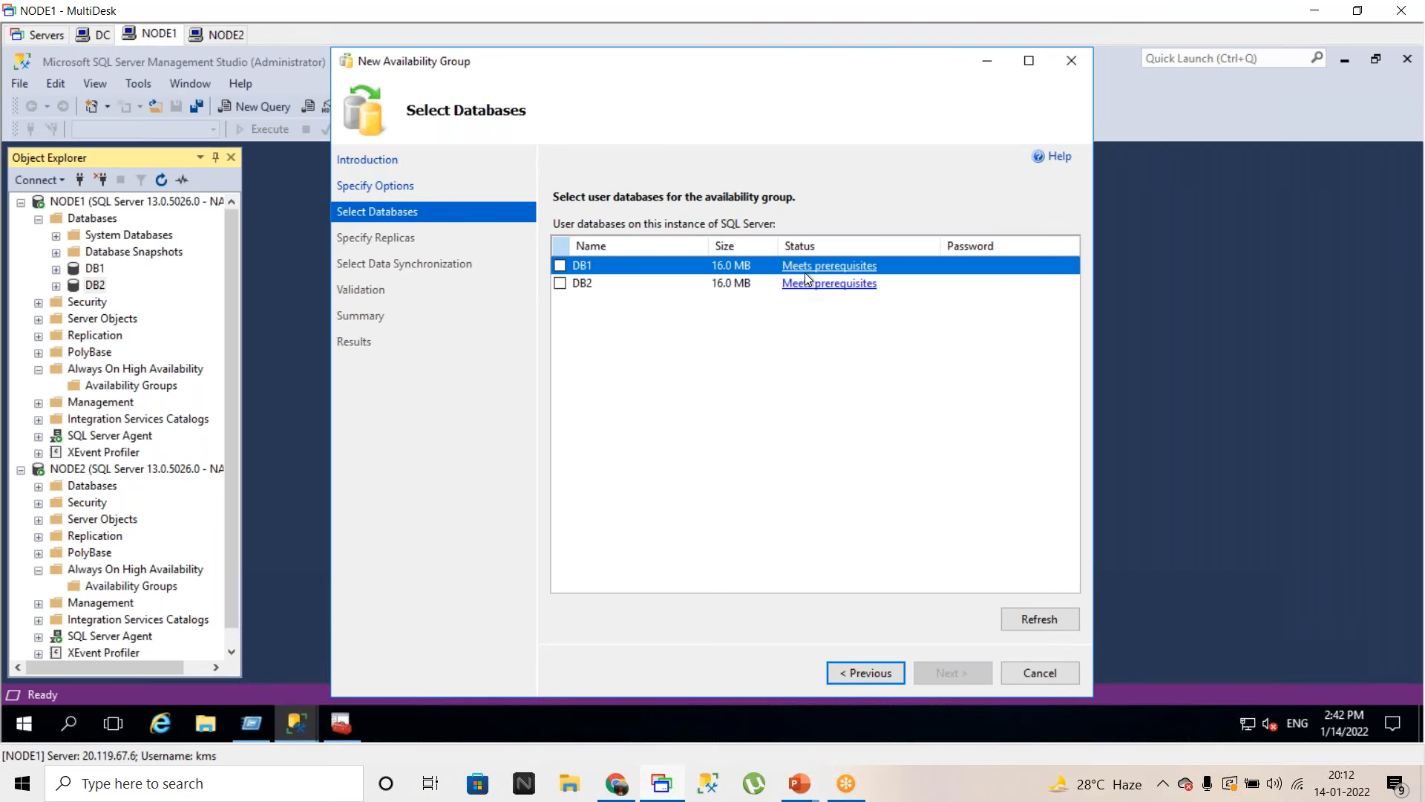
click(561, 267)
click(556, 283)
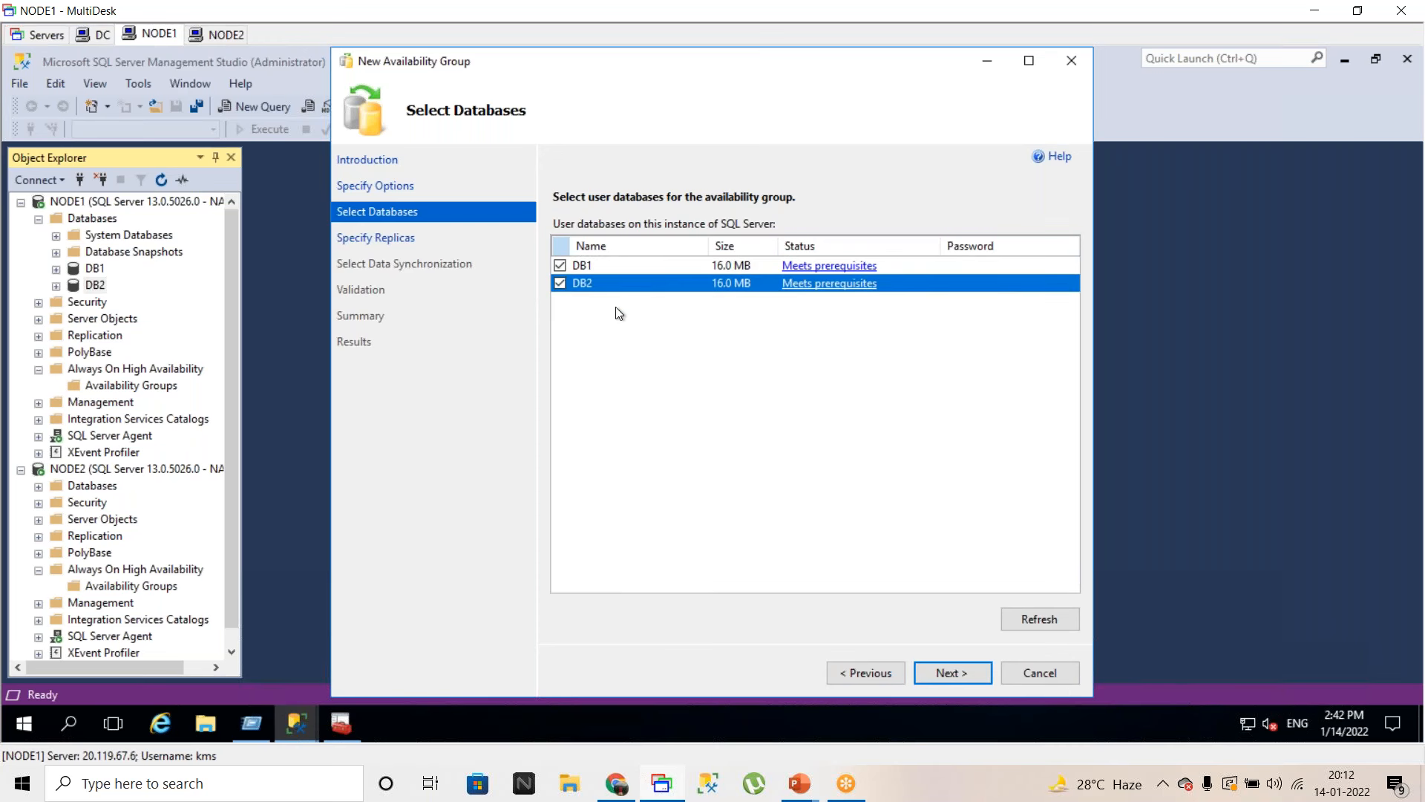
click(951, 672)
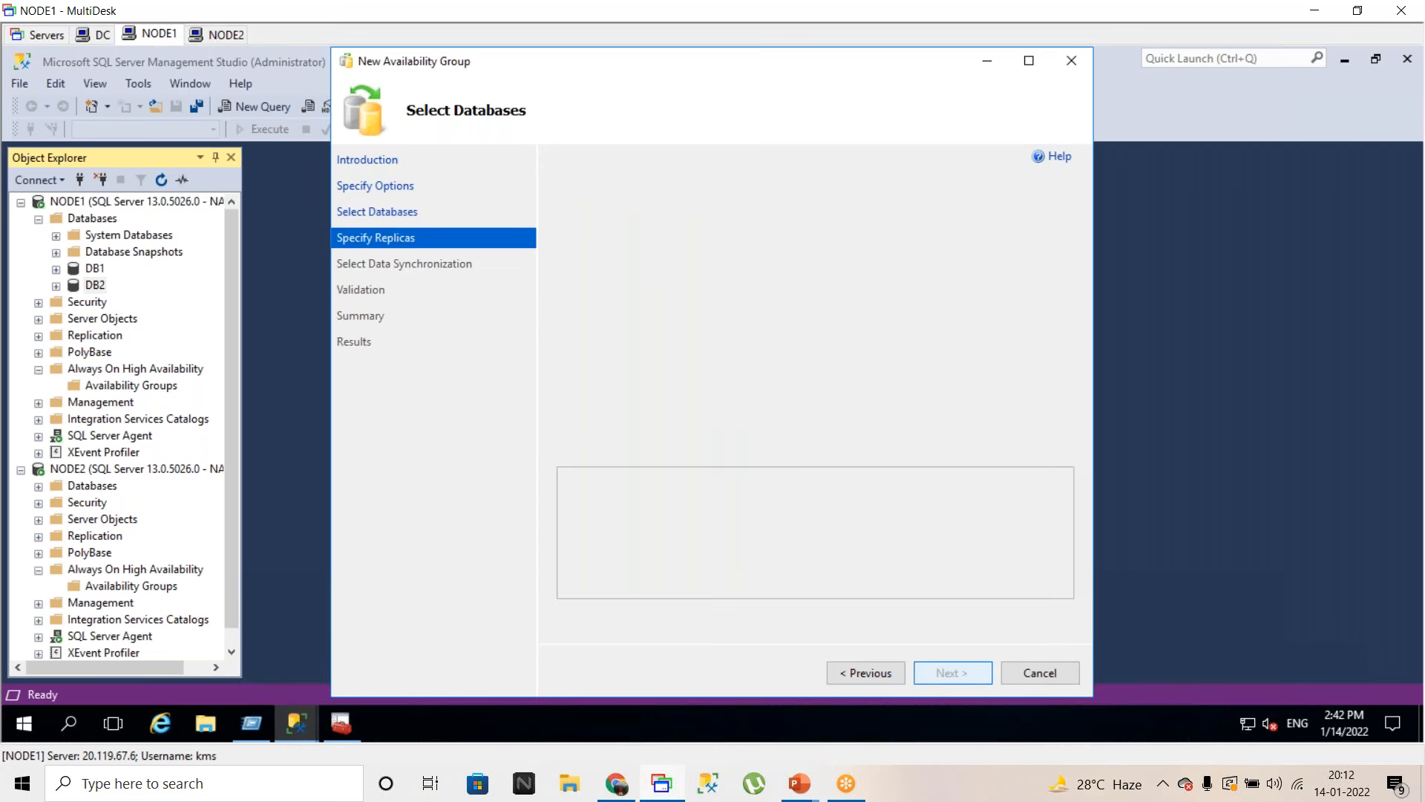
click(1029, 61)
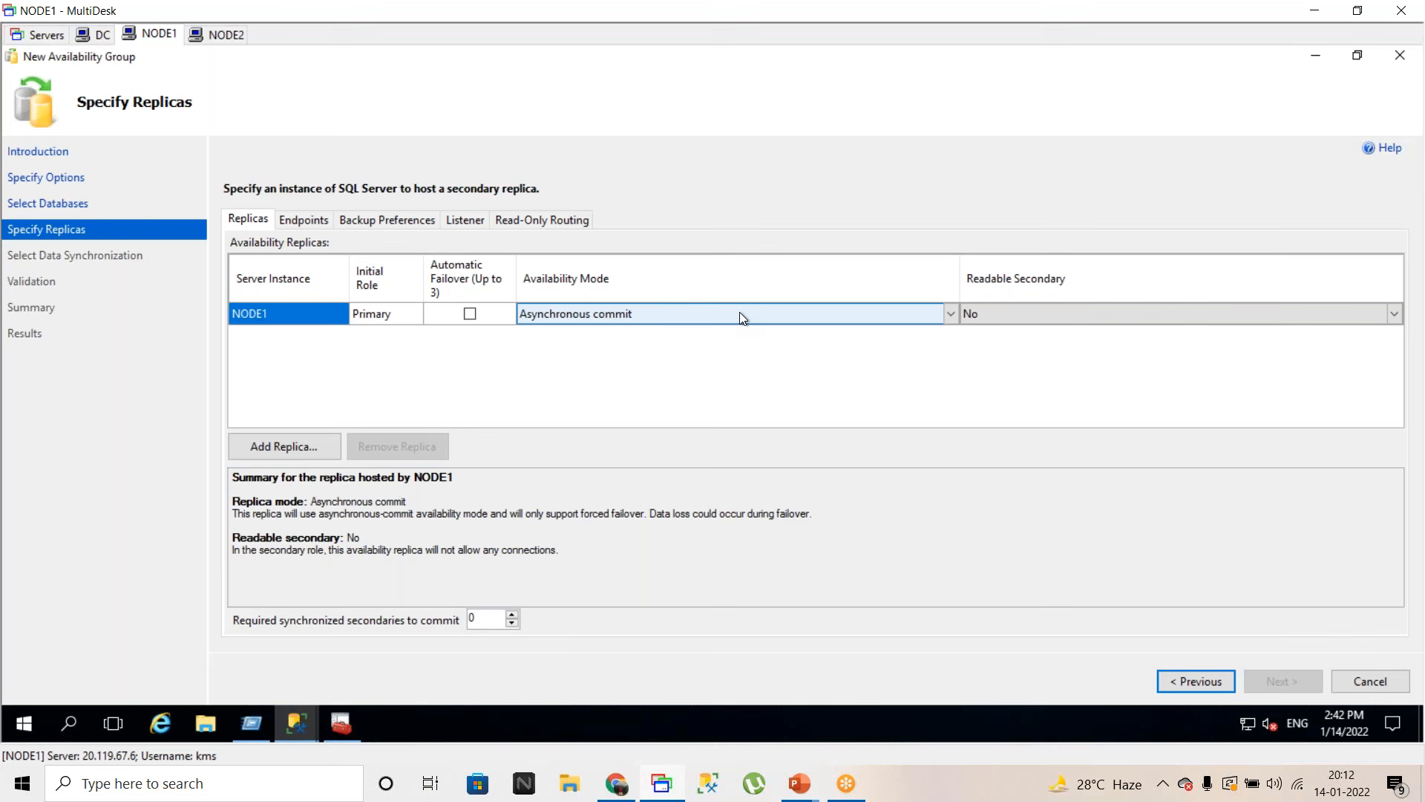
- Add NODE2 as a secondary replica and enable automatic failover for both NODE1 and NODE2
click(313, 447)
click(656, 402)
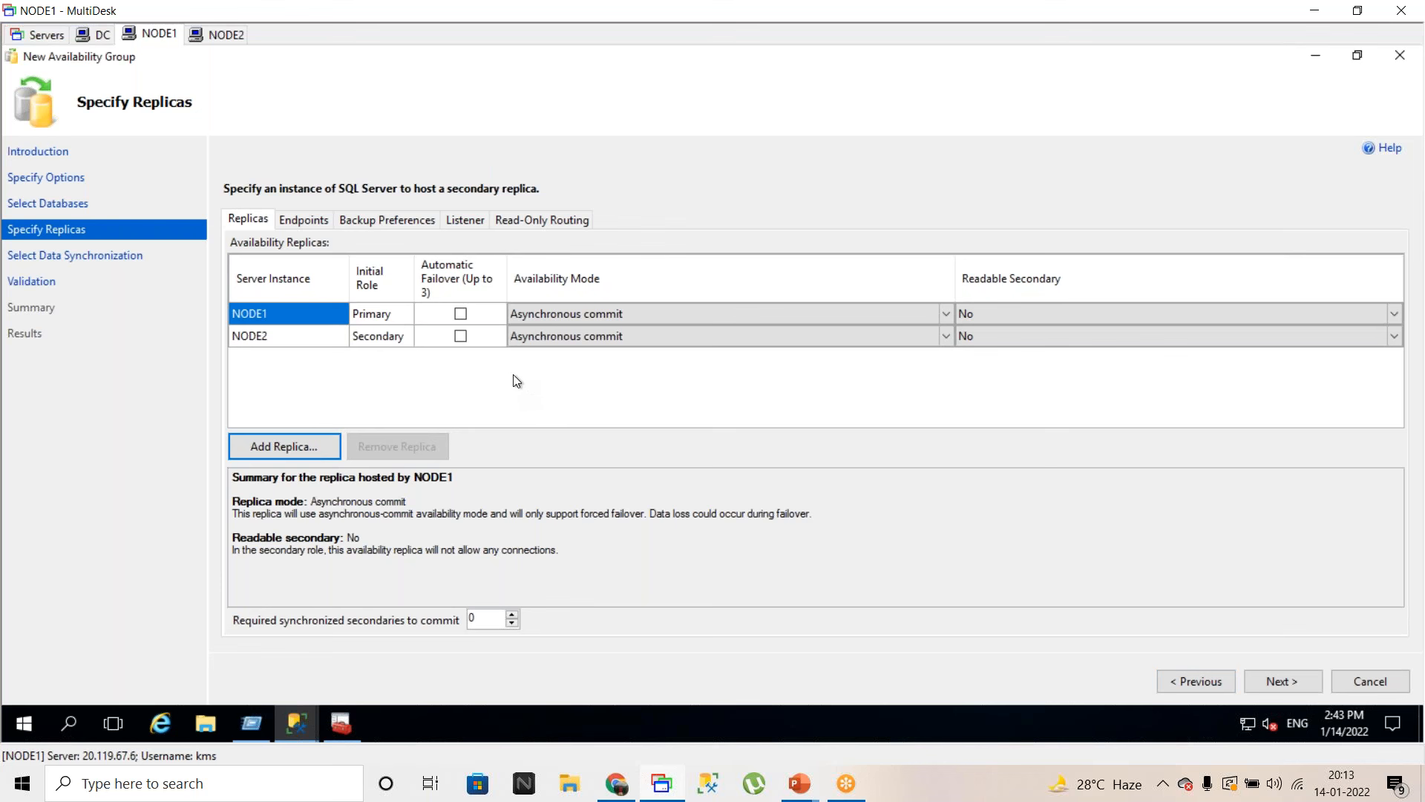
click(461, 315)
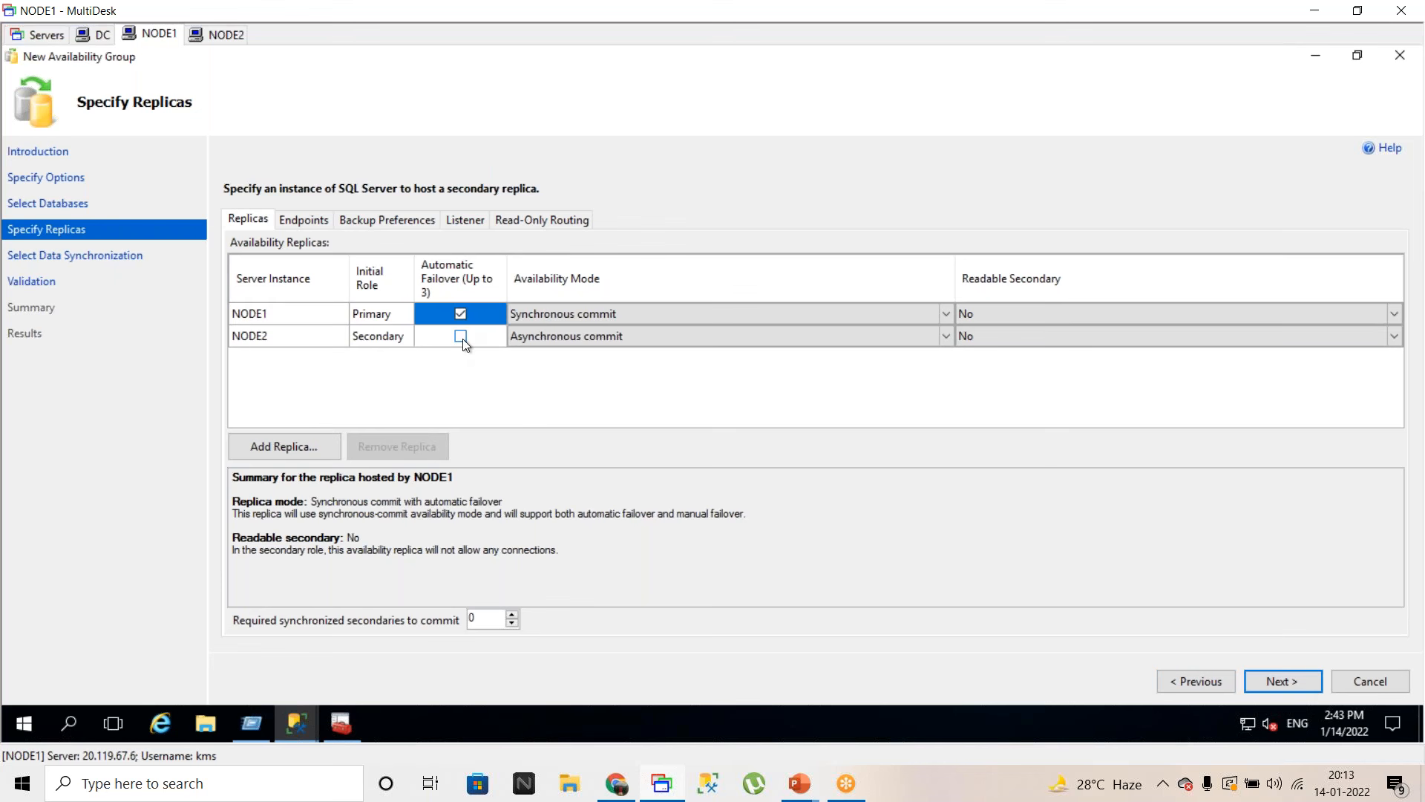
click(461, 337)
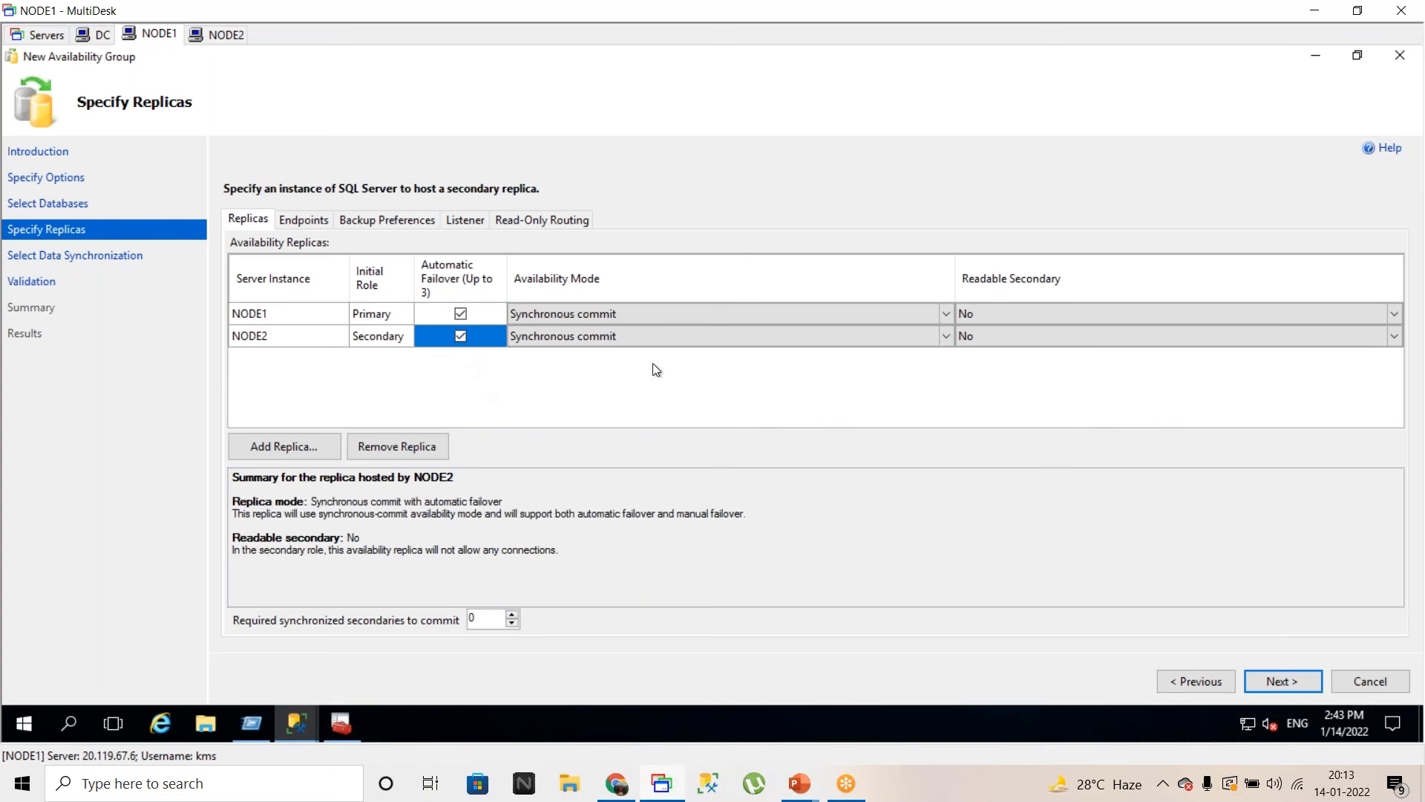
click(587, 315)
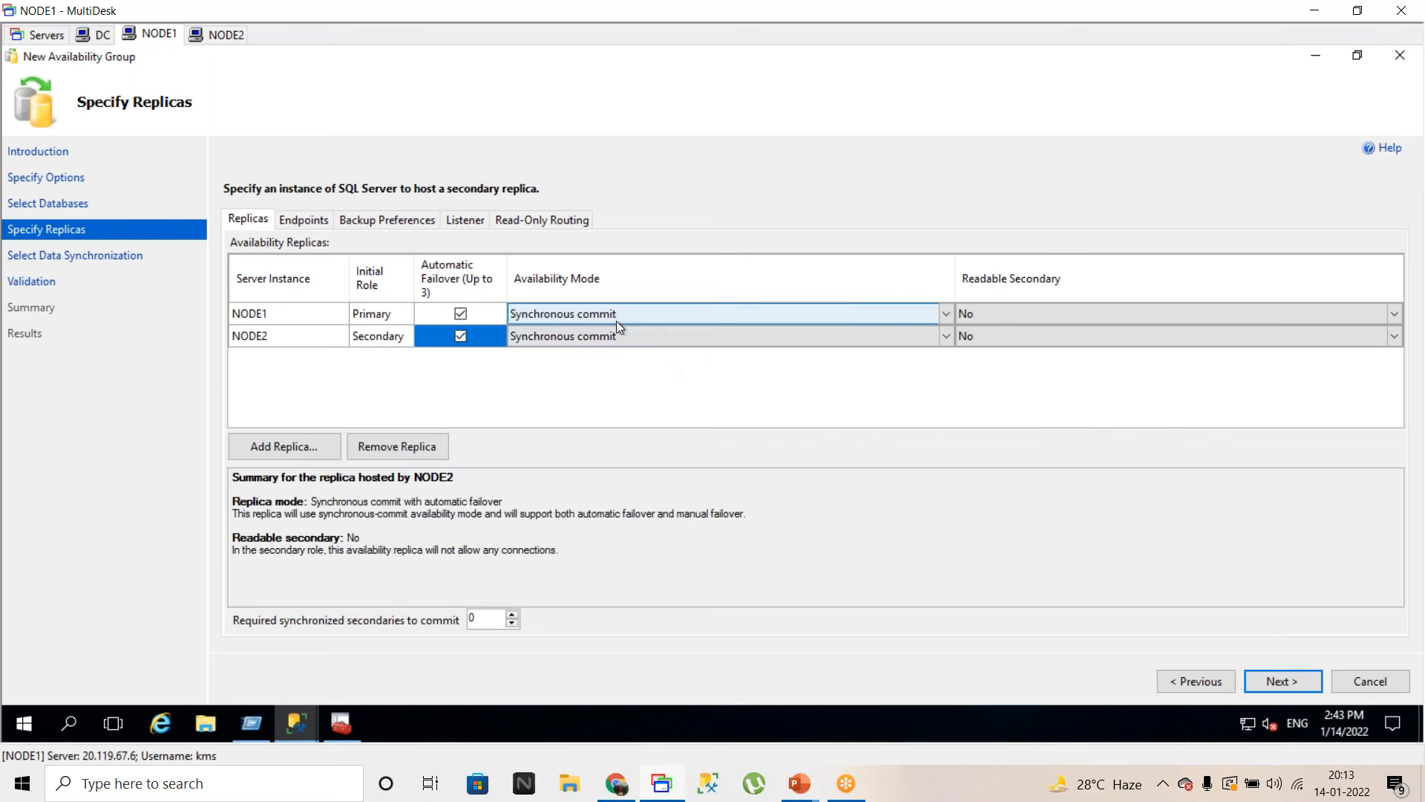
- Set the readable secondary option to Read-intent only for both NODE1 and NODE2
click(1393, 315)
click(1396, 314)
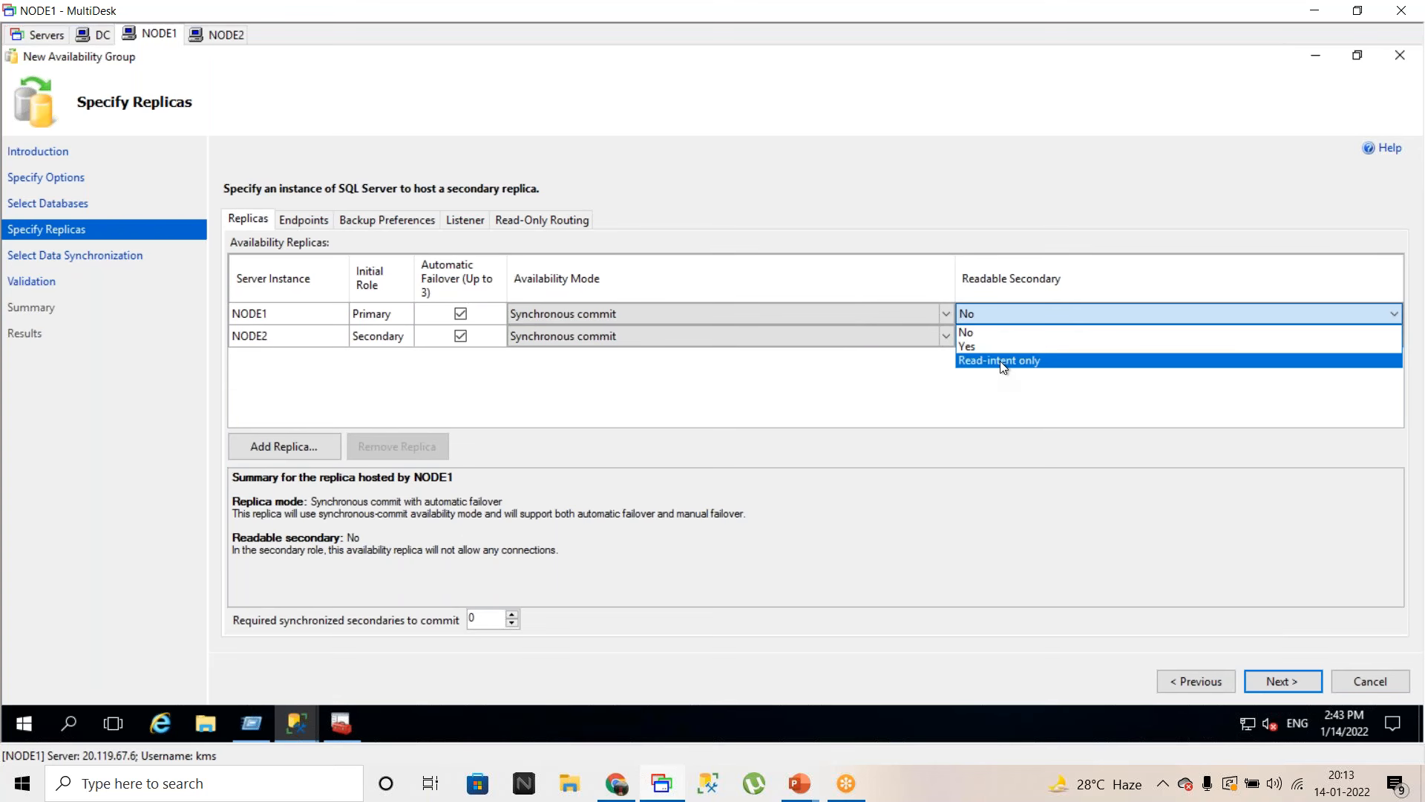
click(1000, 360)
click(1397, 339)
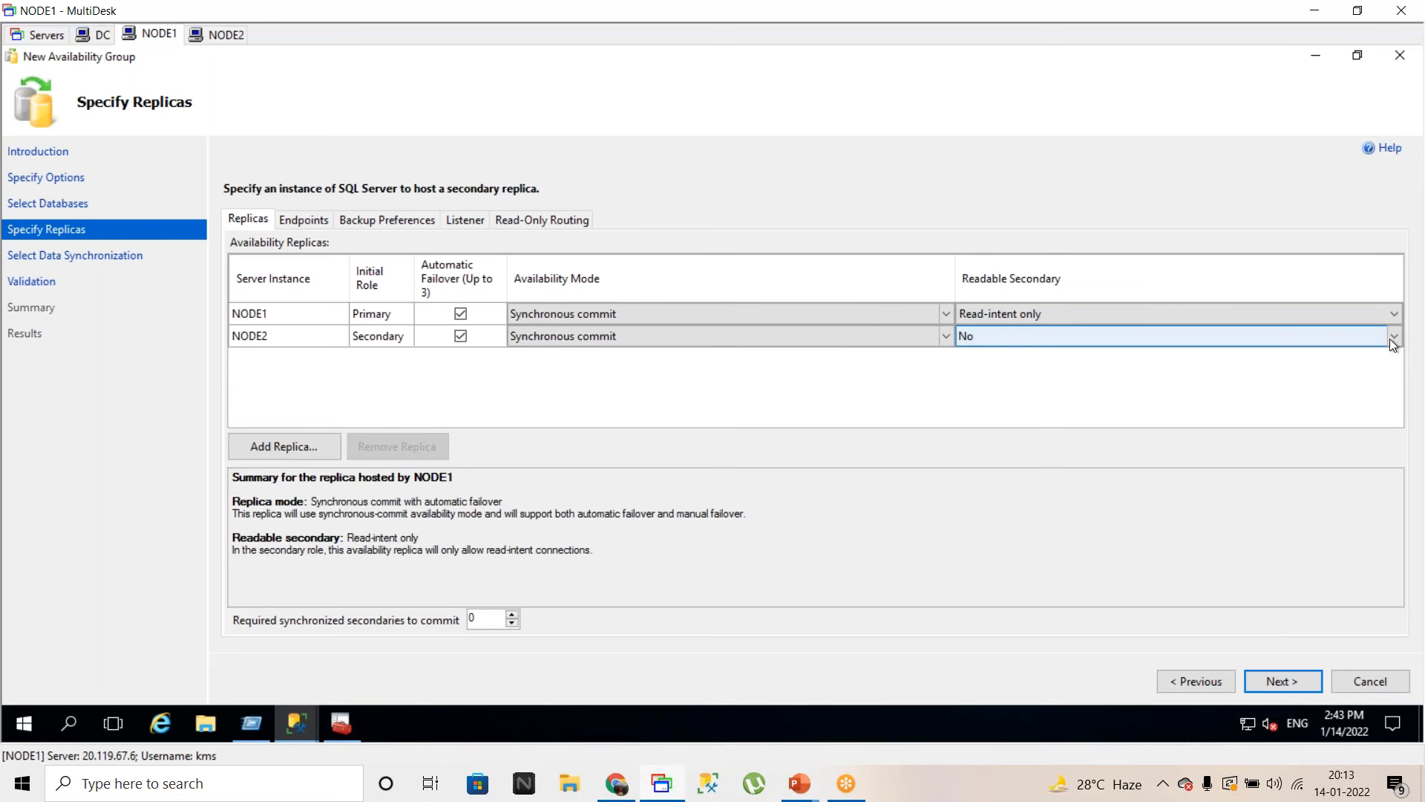
click(1393, 340)
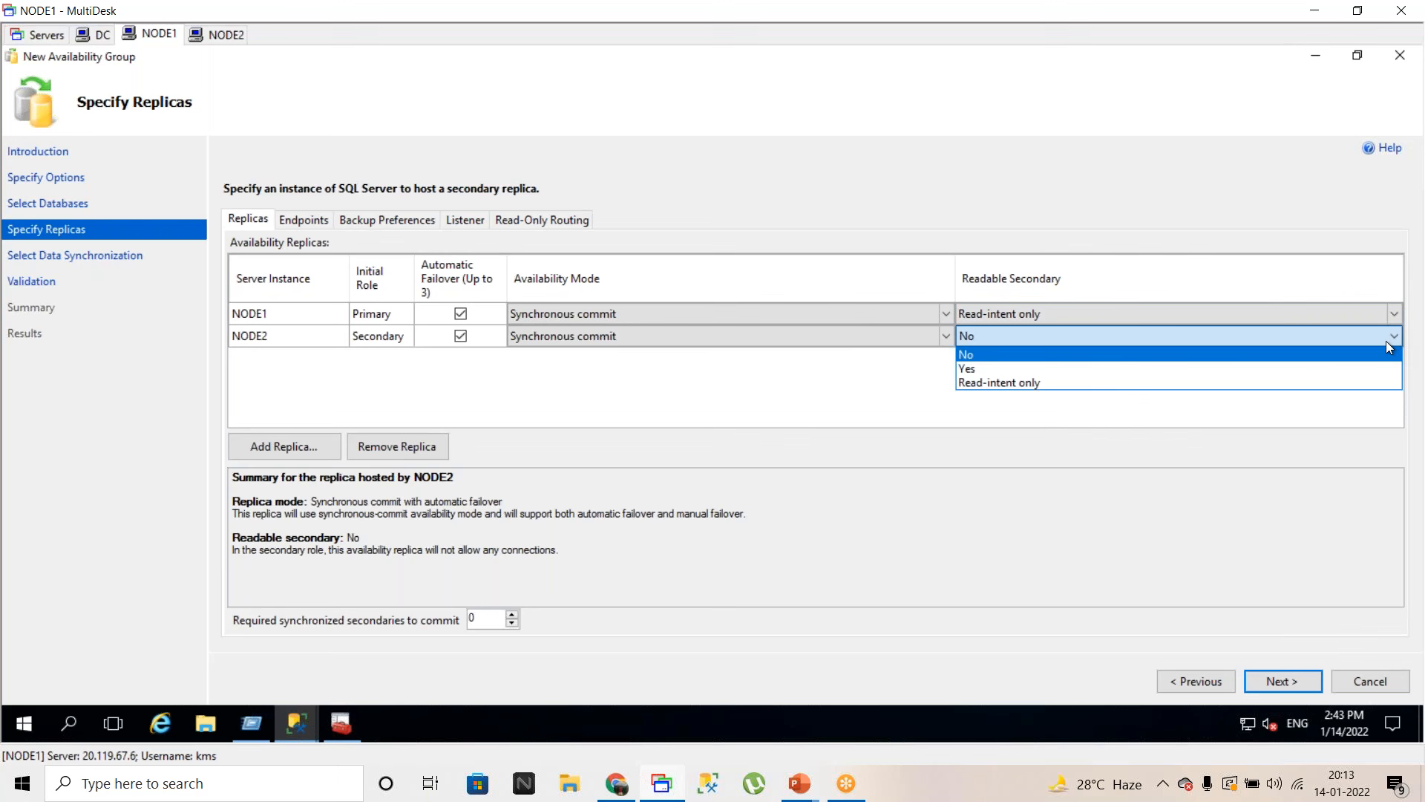
click(1047, 384)
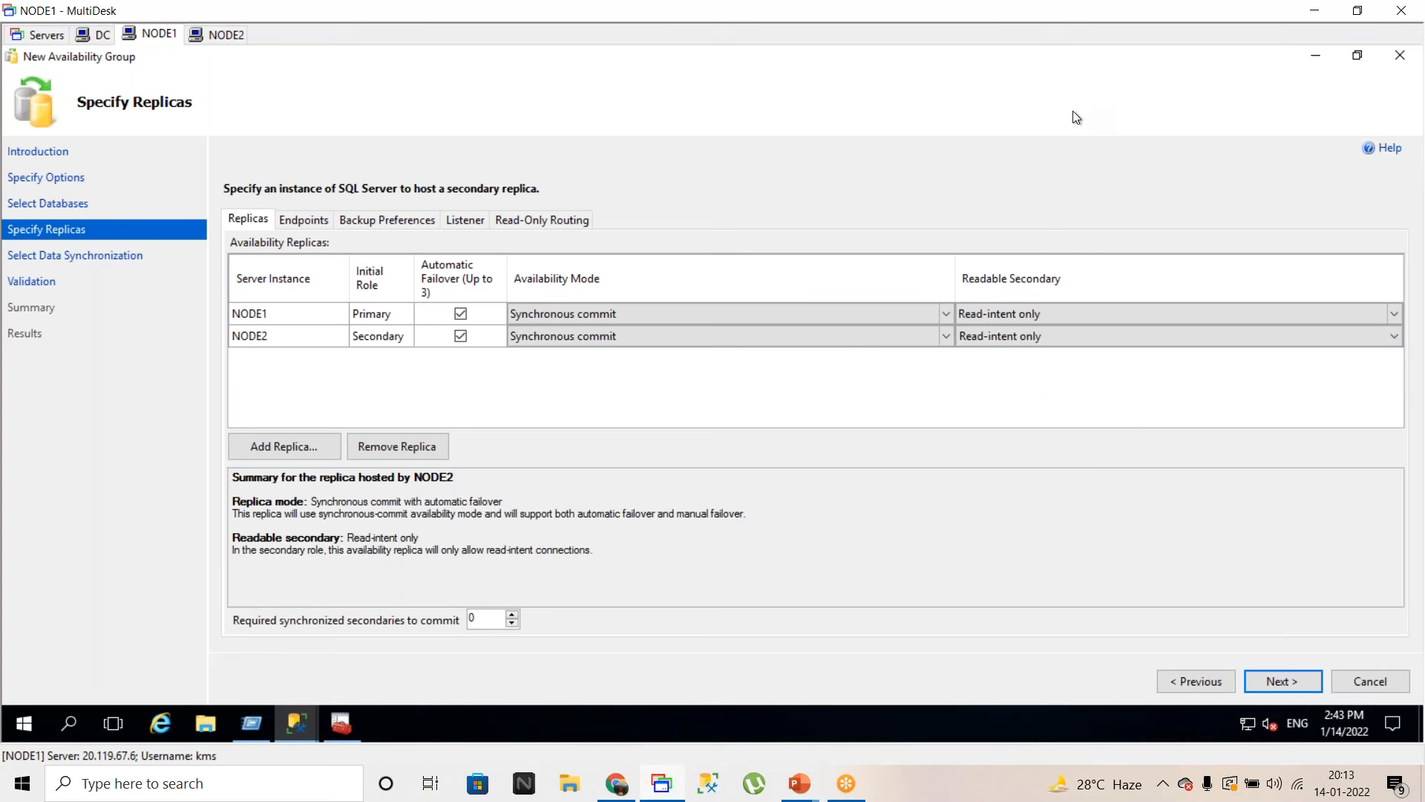
- Review the endpoint URLs and the backup preferences of the two replicas
click(297, 220)
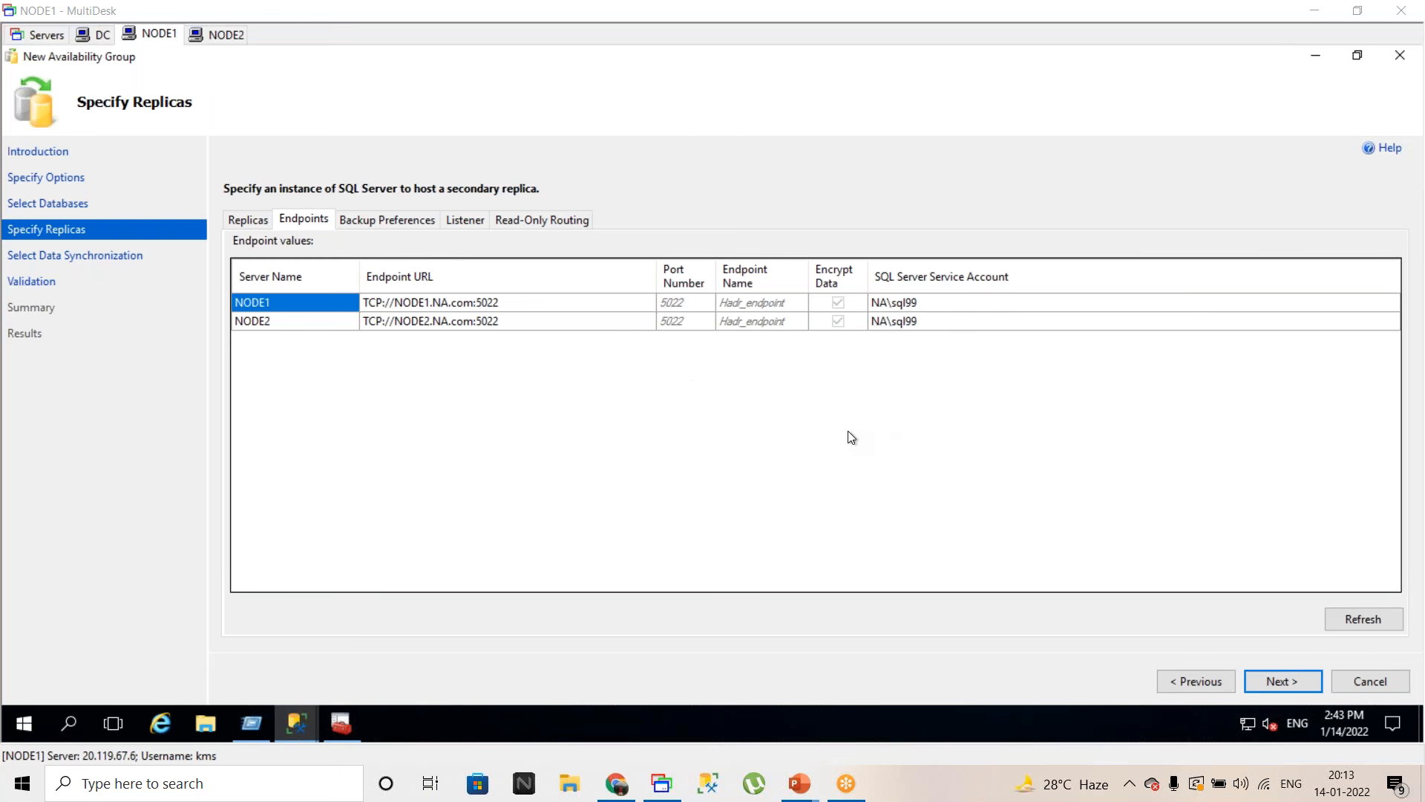
click(511, 301)
click(511, 301)
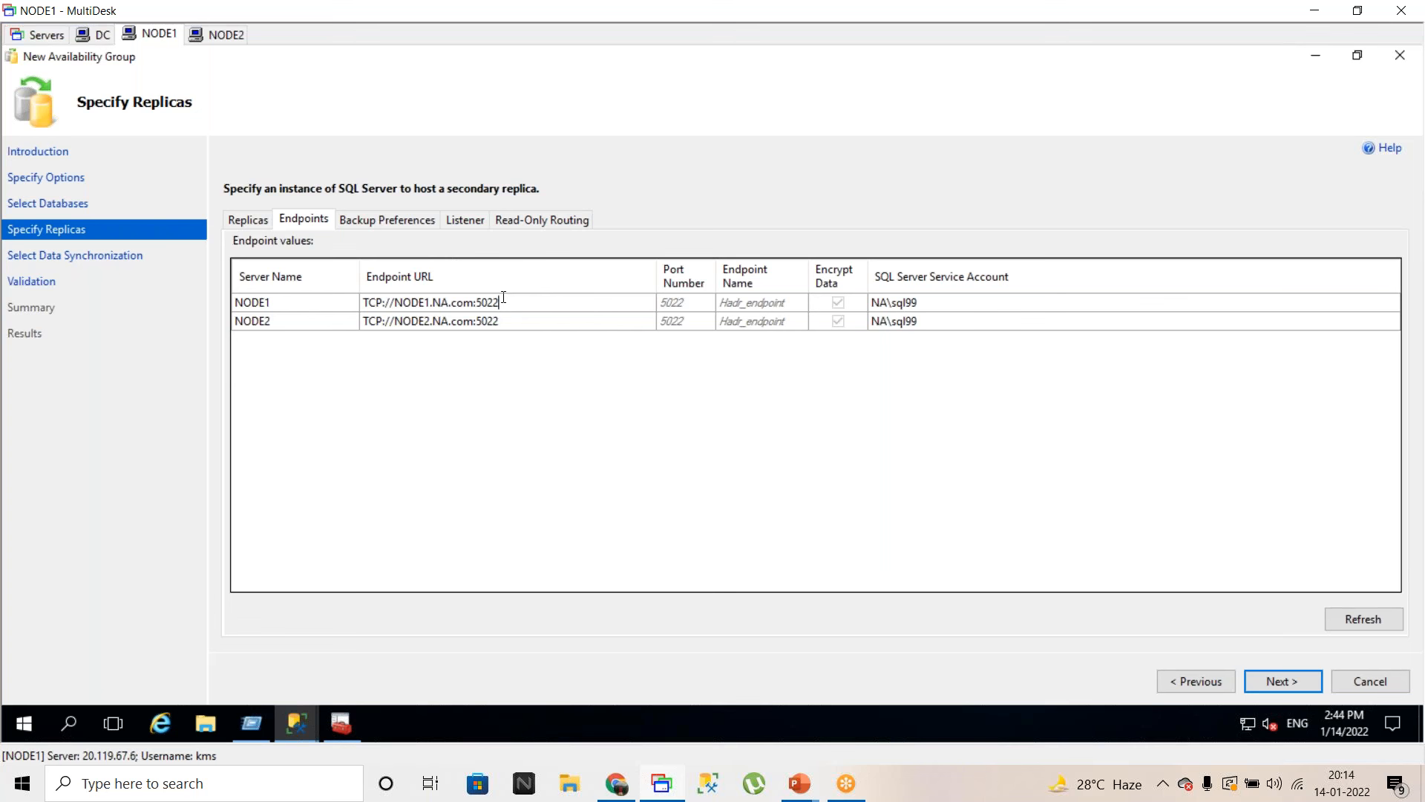
click(391, 222)
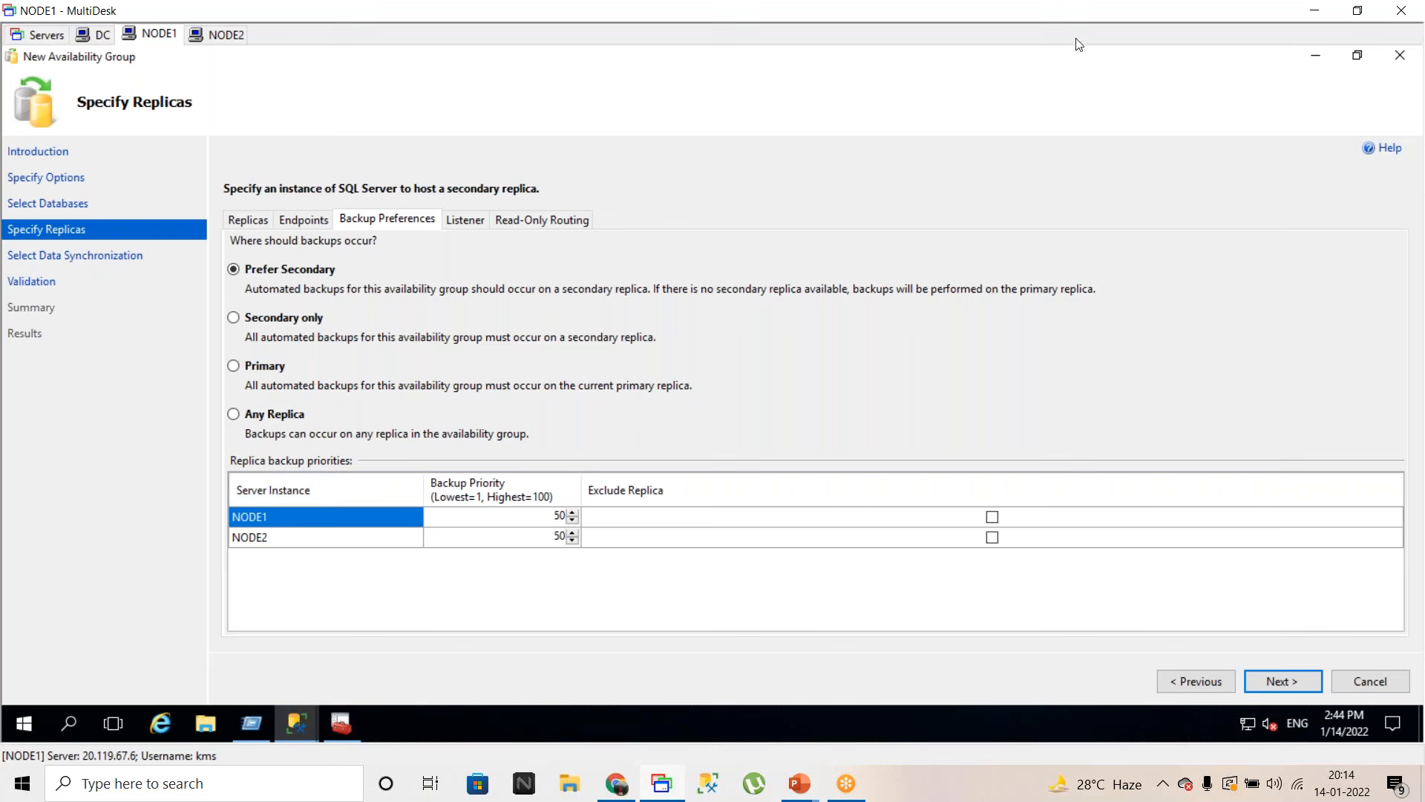
- Choose to create an availability group listener with DNS name AAGL-PROD and port 1433
click(470, 219)
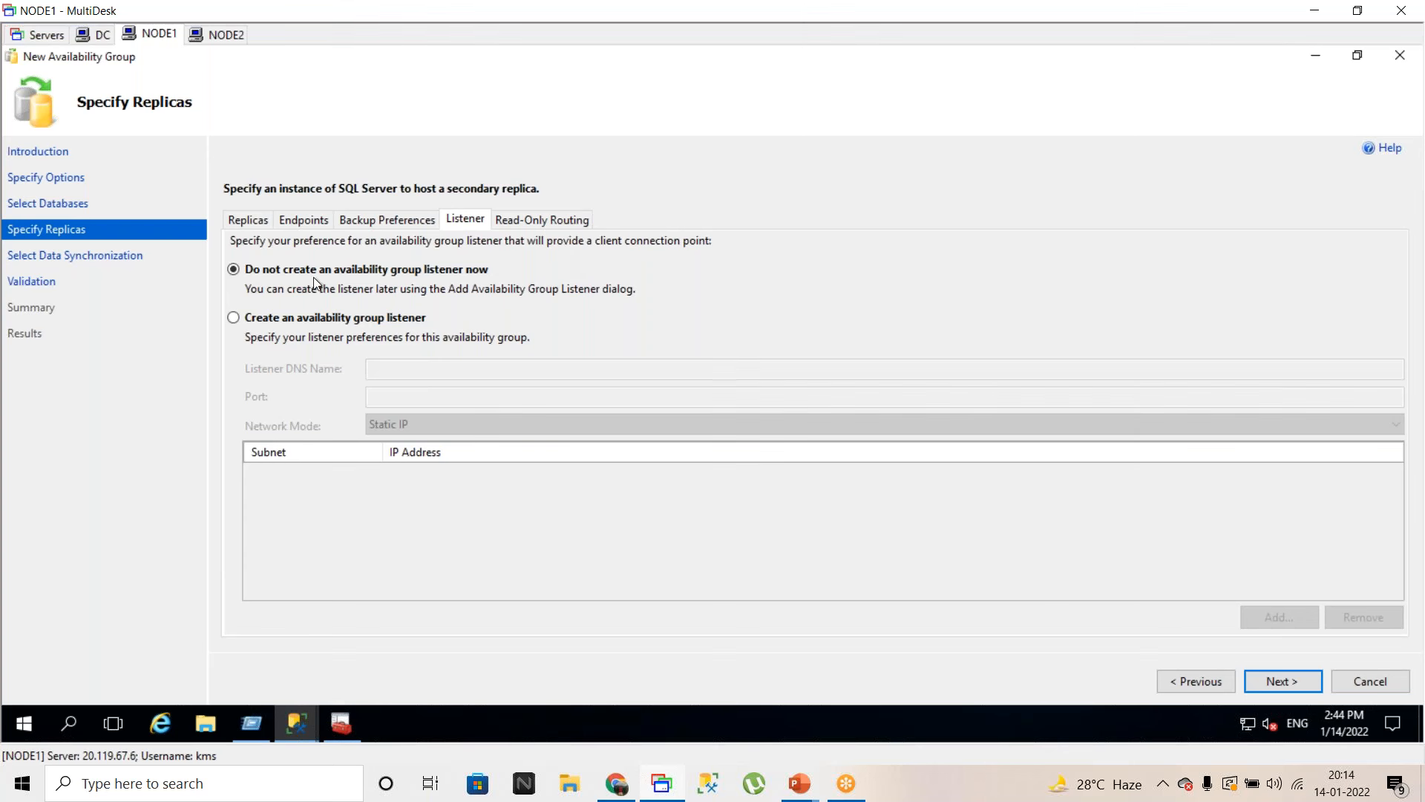
click(262, 321)
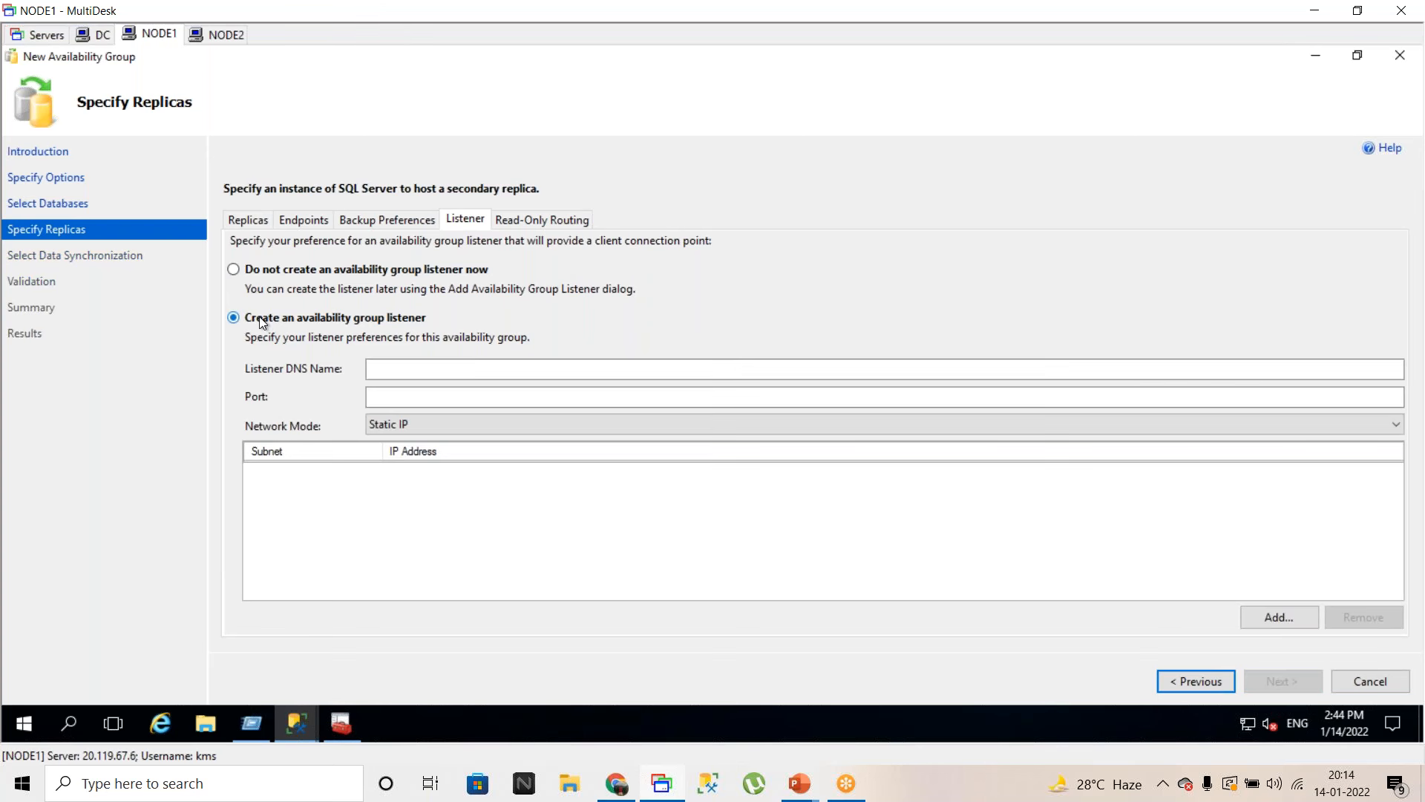
click(407, 365)
text(AAAG)
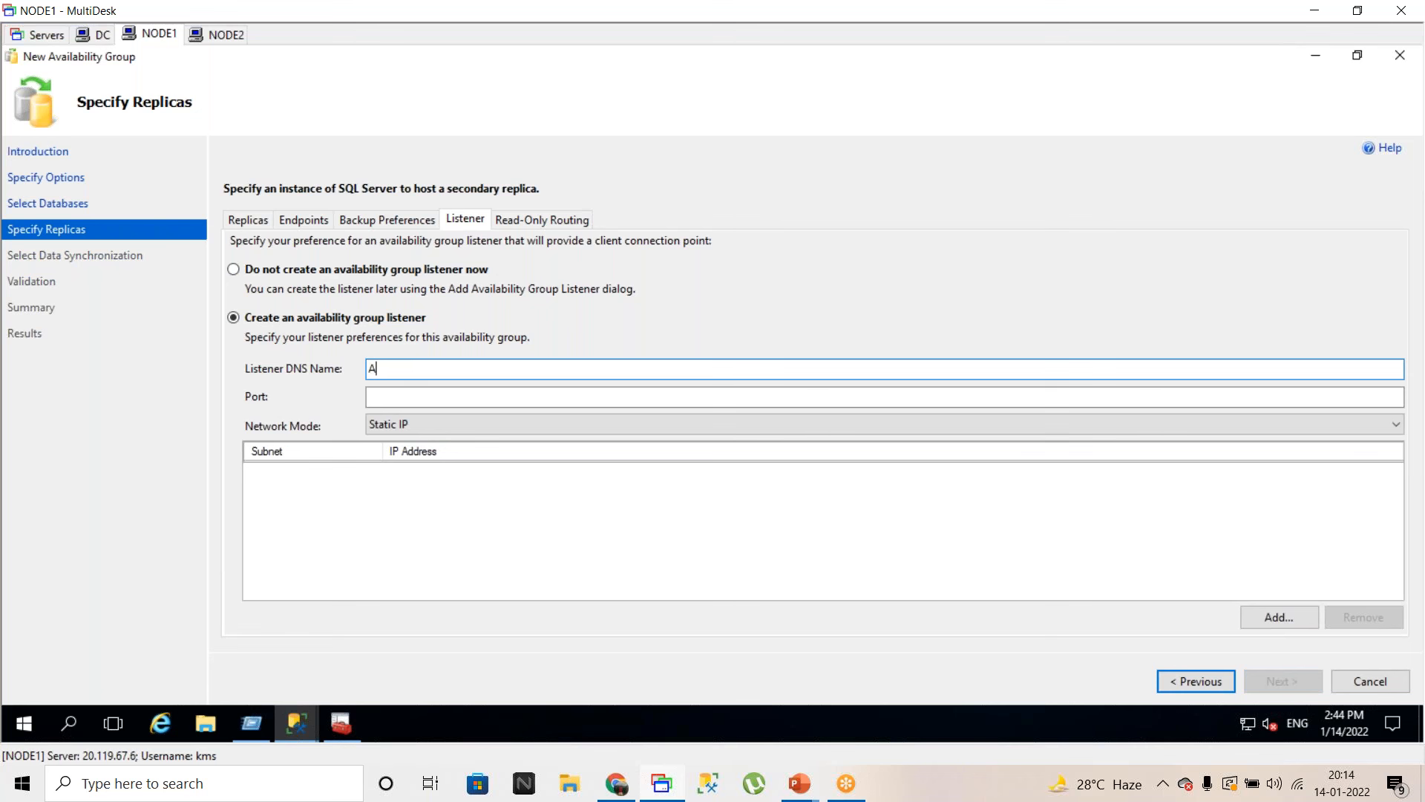
key(BackSpace)
key(BackSpace)
text(GL-PROD)
click(398, 394)
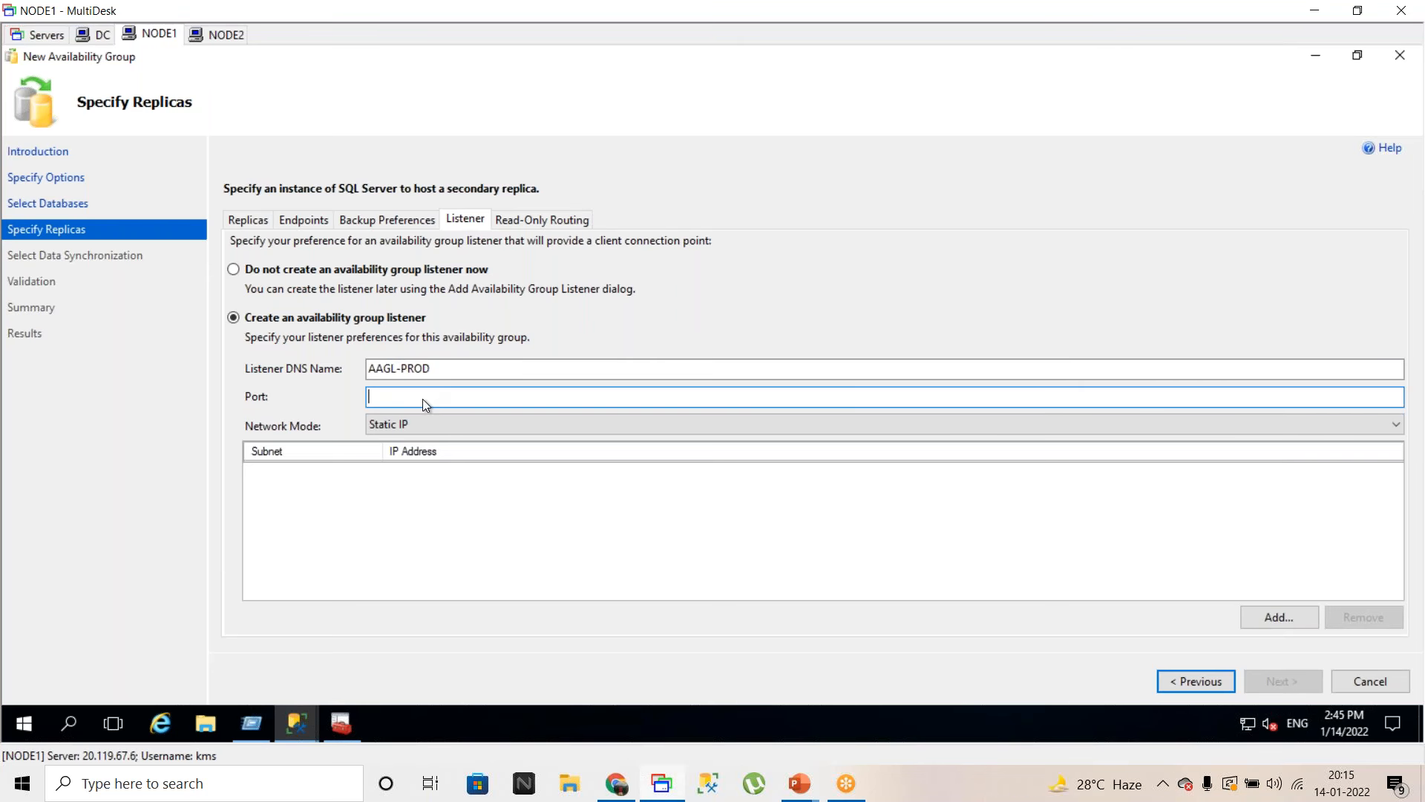
text(1433)
- Add the static IPv4 address 10.1.0.10 on subnet 10.1.0.0/24 to the listener
click(1278, 617)
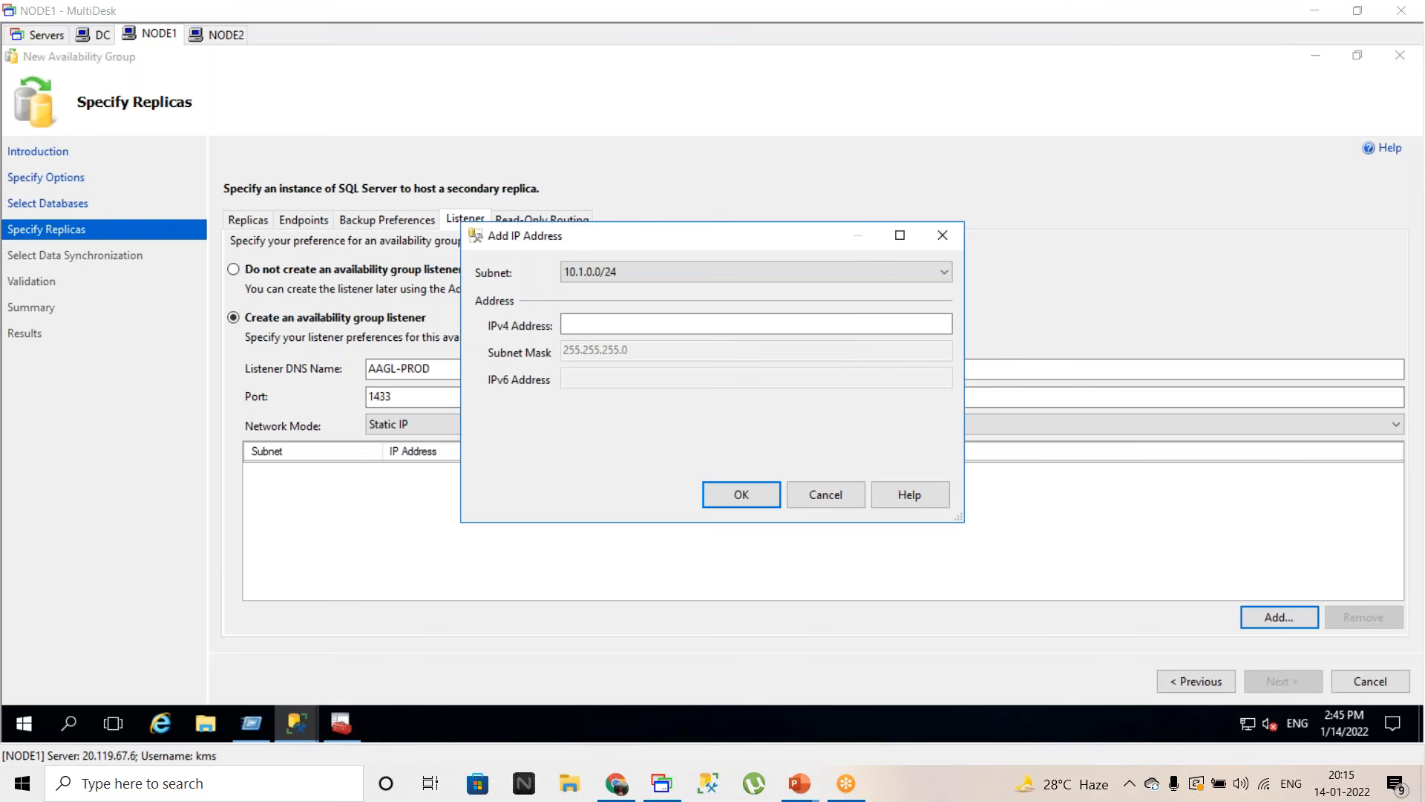
click(602, 322)
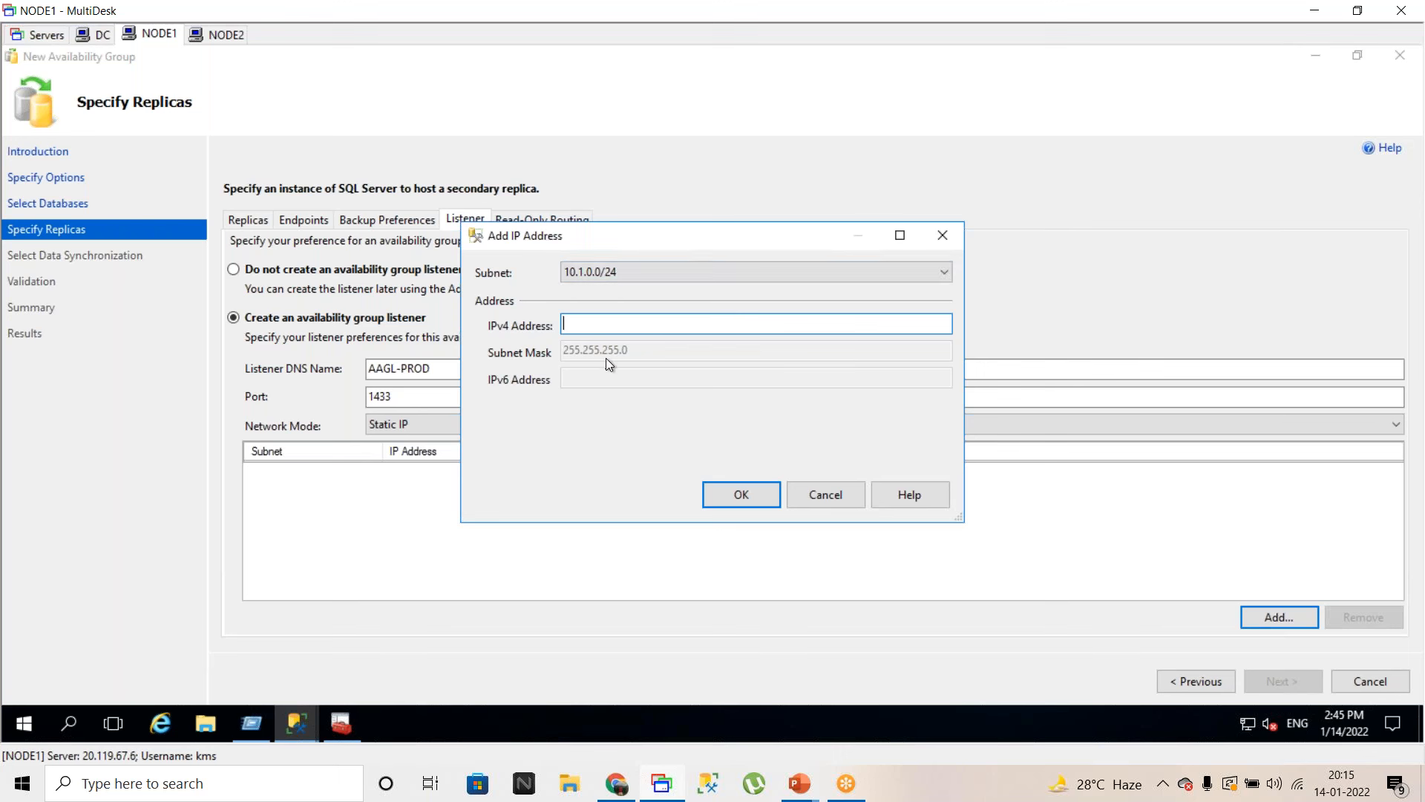
text(10.1.0.10)
click(728, 498)
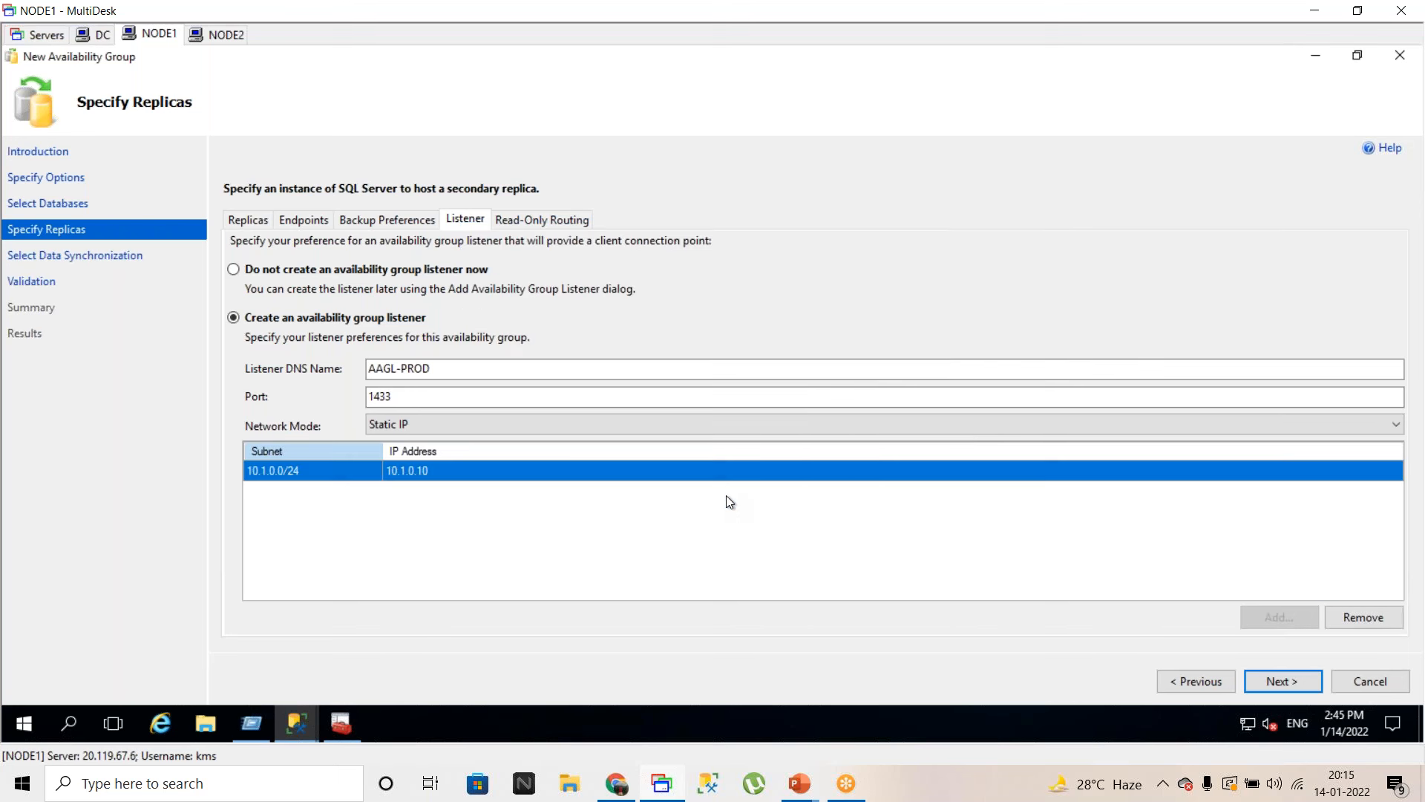
- Review the replicas' read-only routing settings, and choose Full database and log backup as the initial data synchronization preference
click(1295, 679)
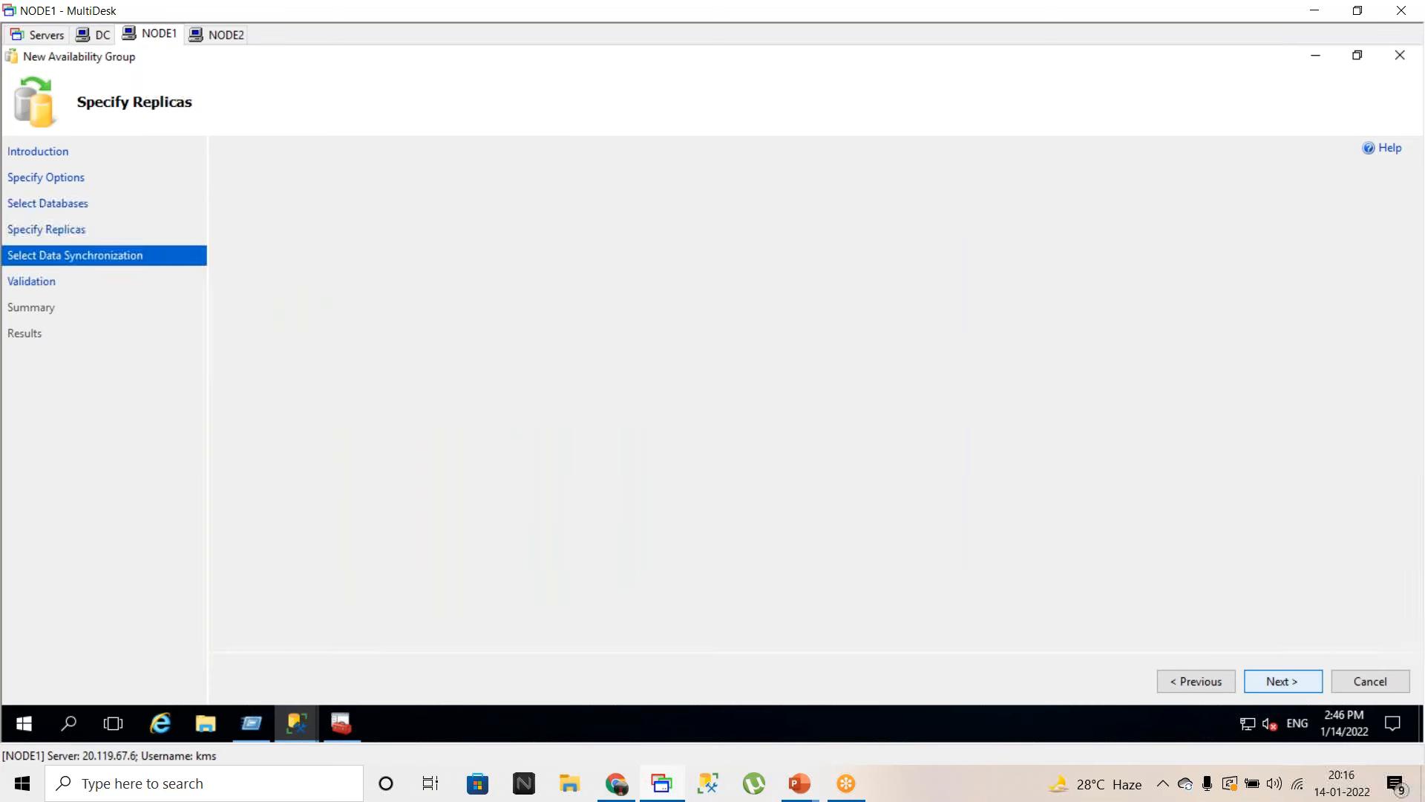
click(1200, 683)
click(560, 219)
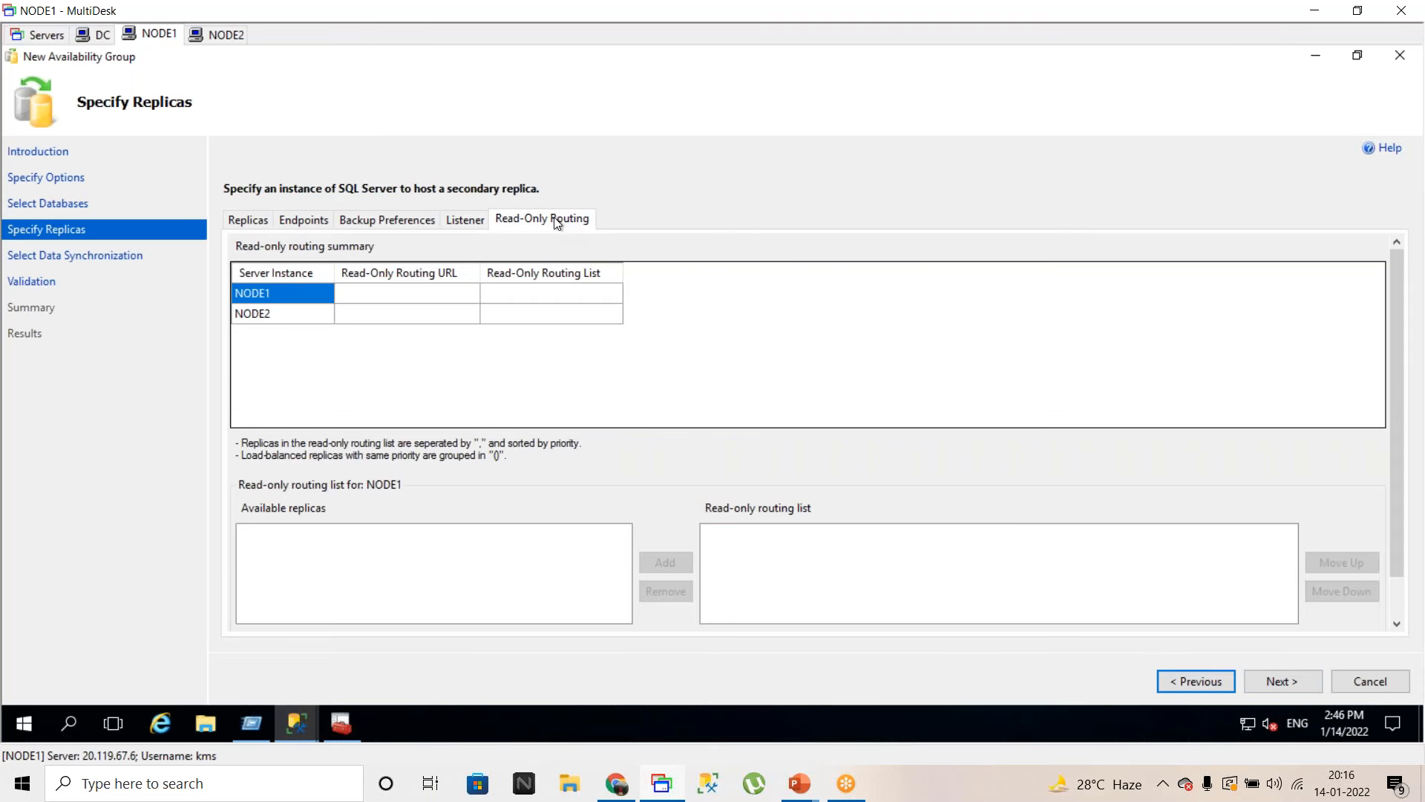
click(1272, 686)
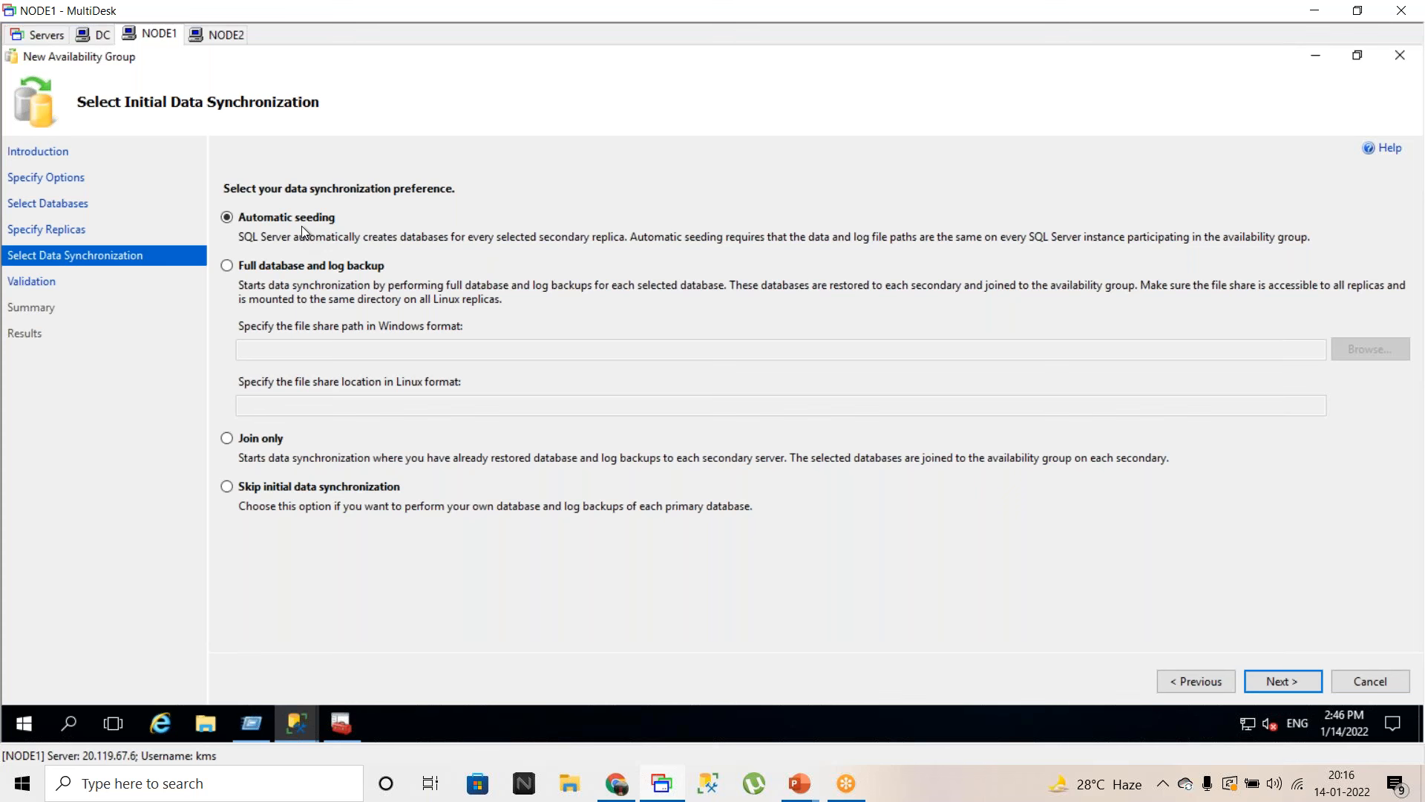
click(255, 273)
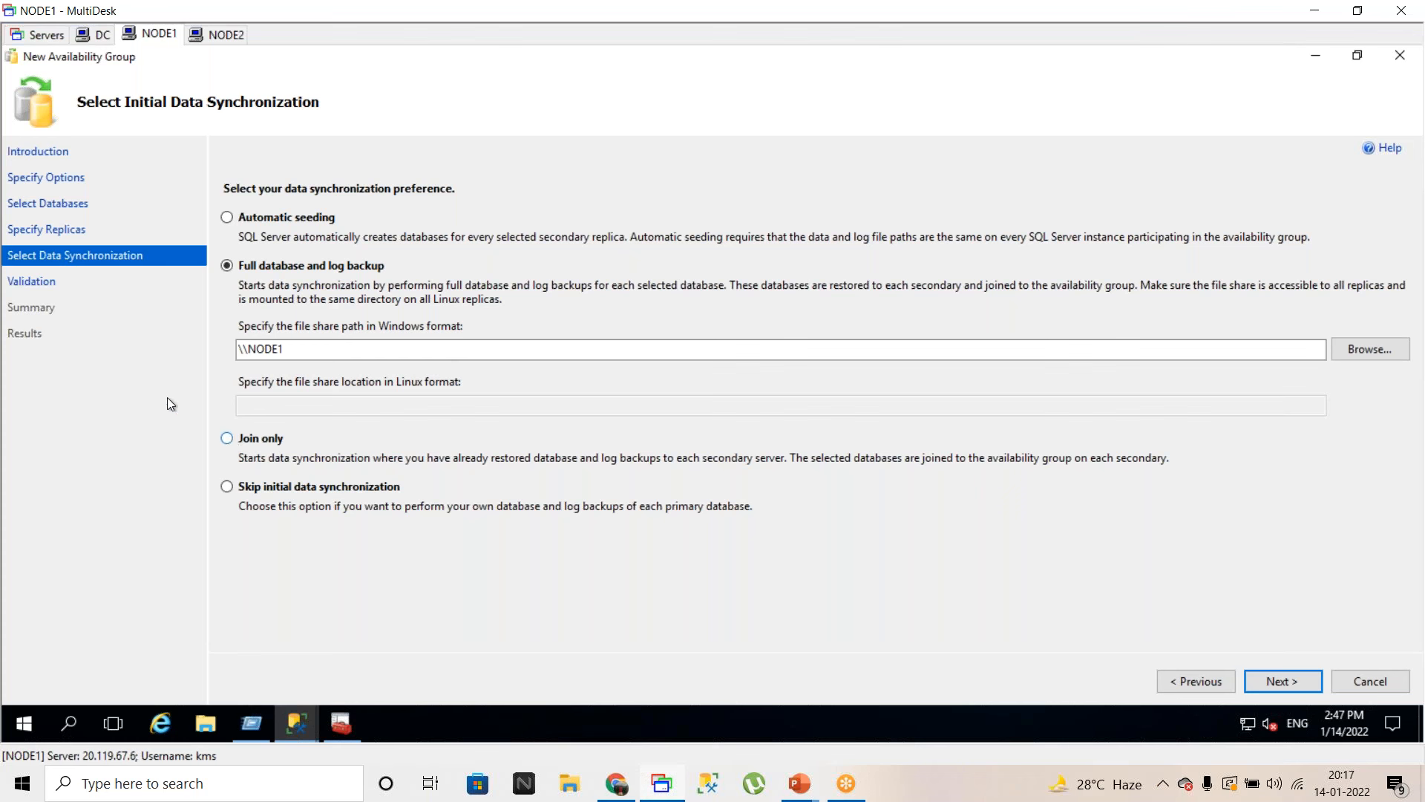
- Switch to SQL Server Management Studio's main window, examine the databases on NODE2, and return to the New Availability Group wizard
mouse_move(294, 725)
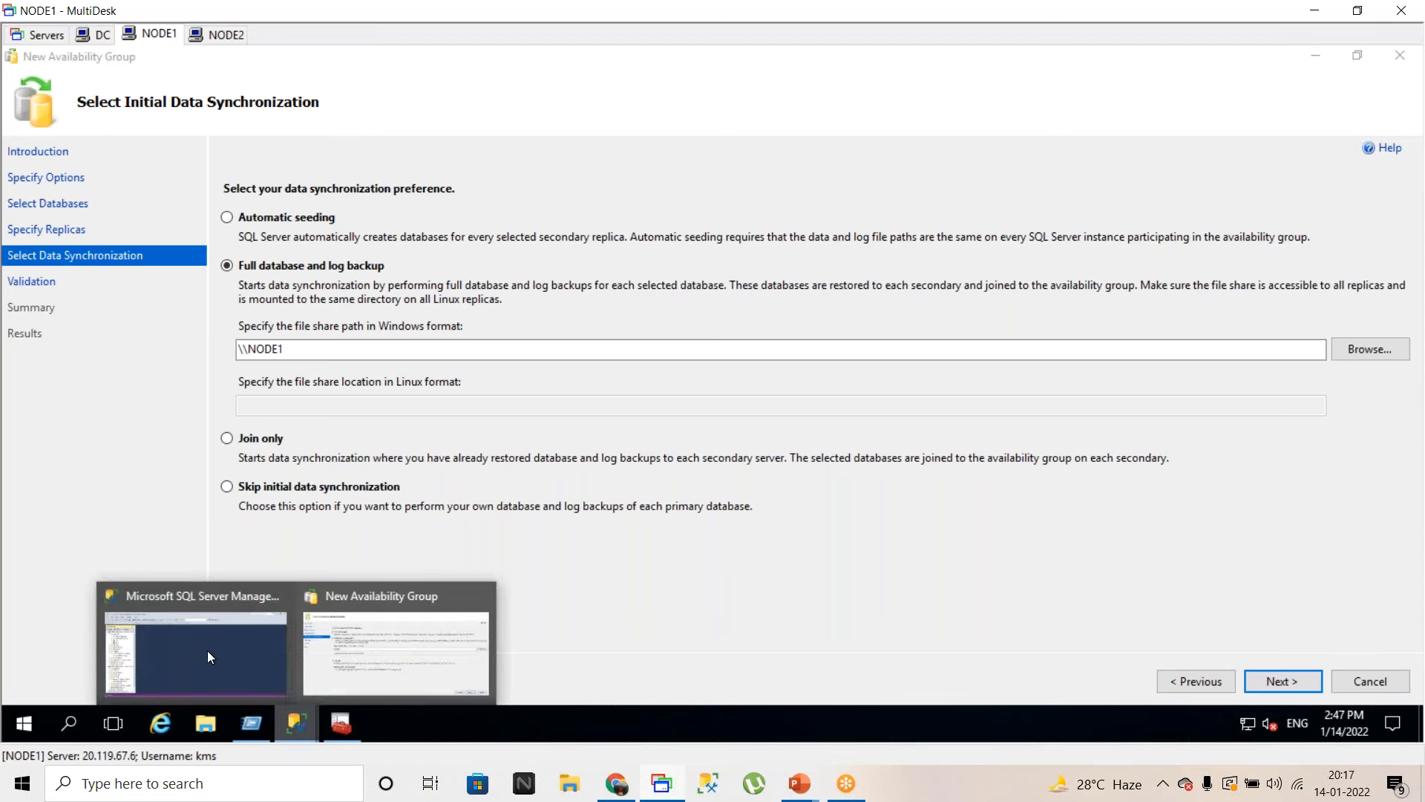
click(191, 644)
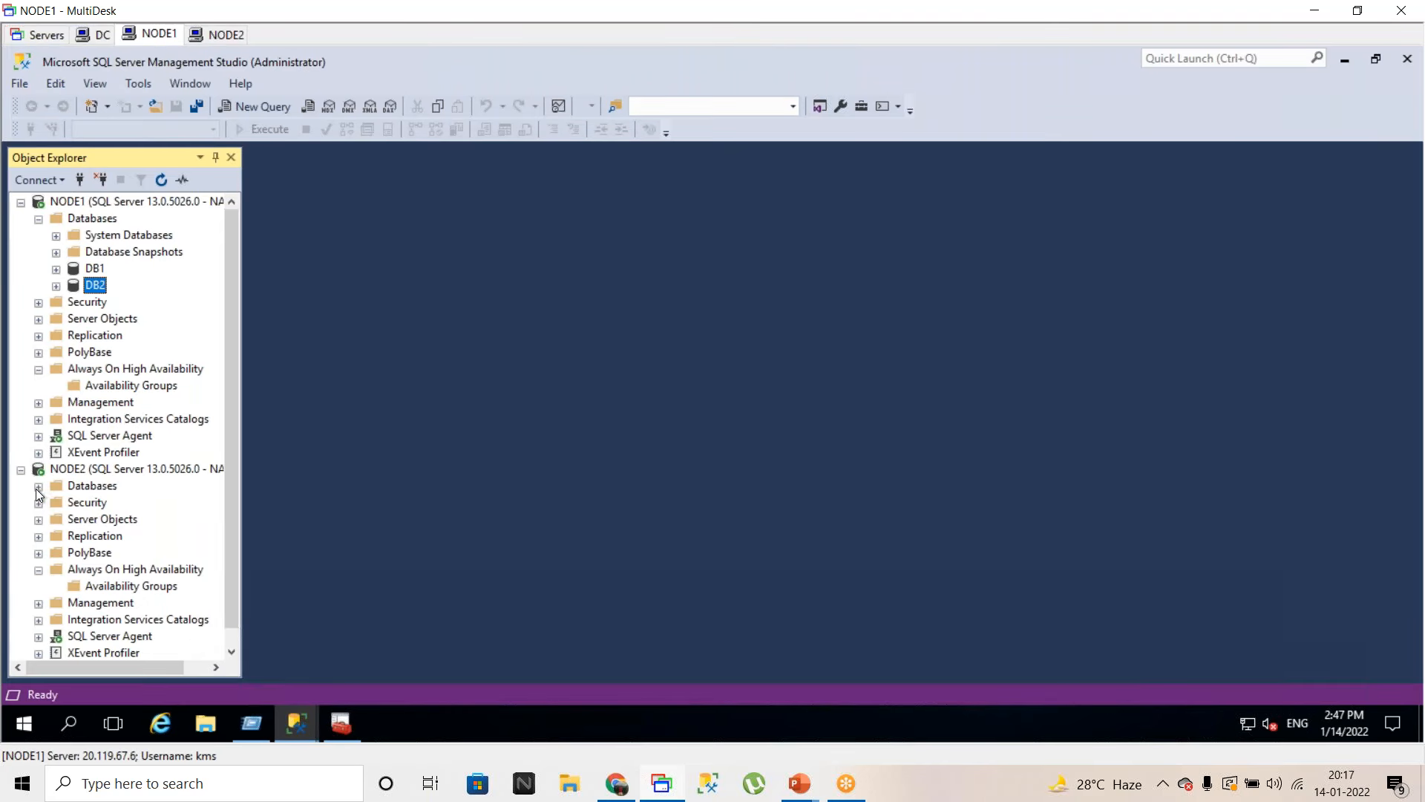
click(38, 487)
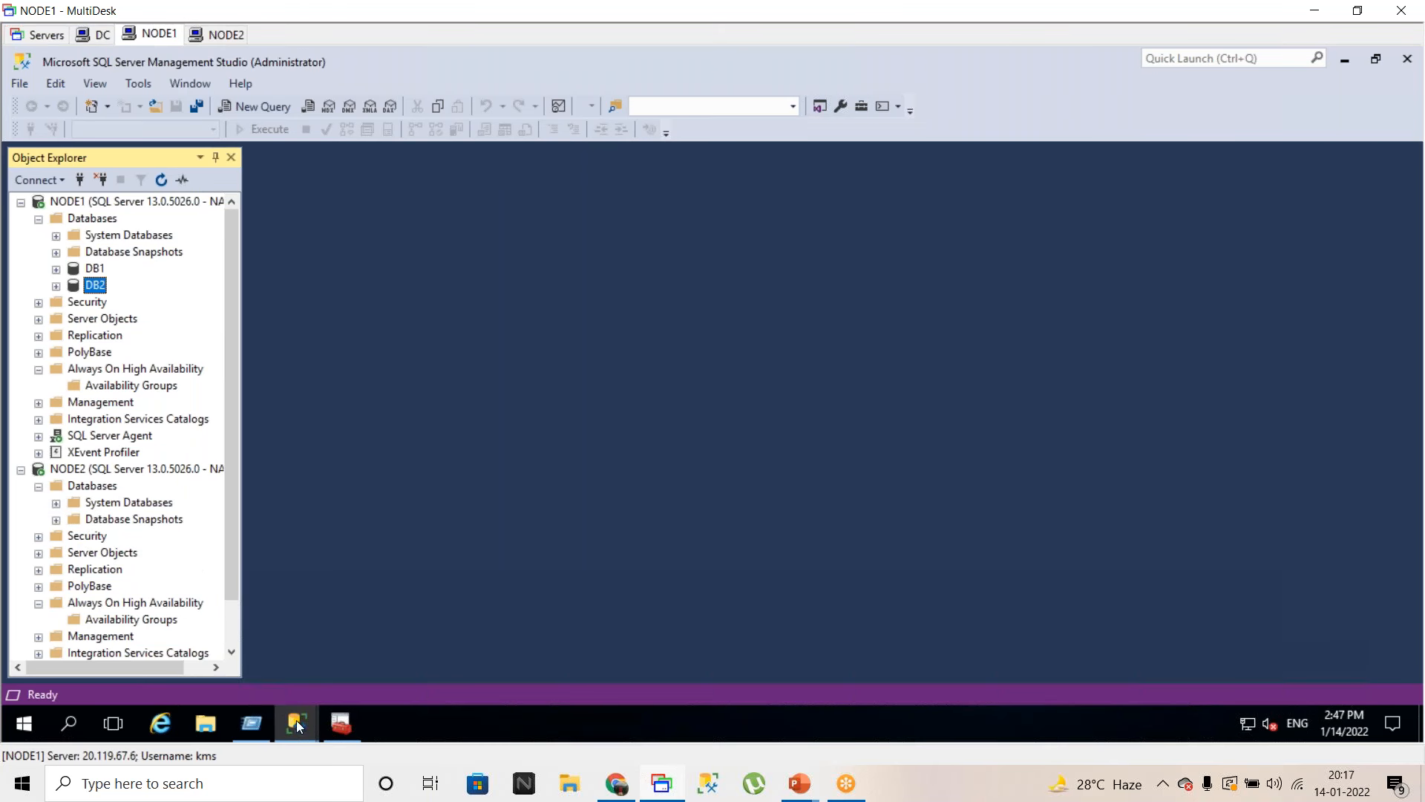
mouse_move(286, 723)
click(378, 657)
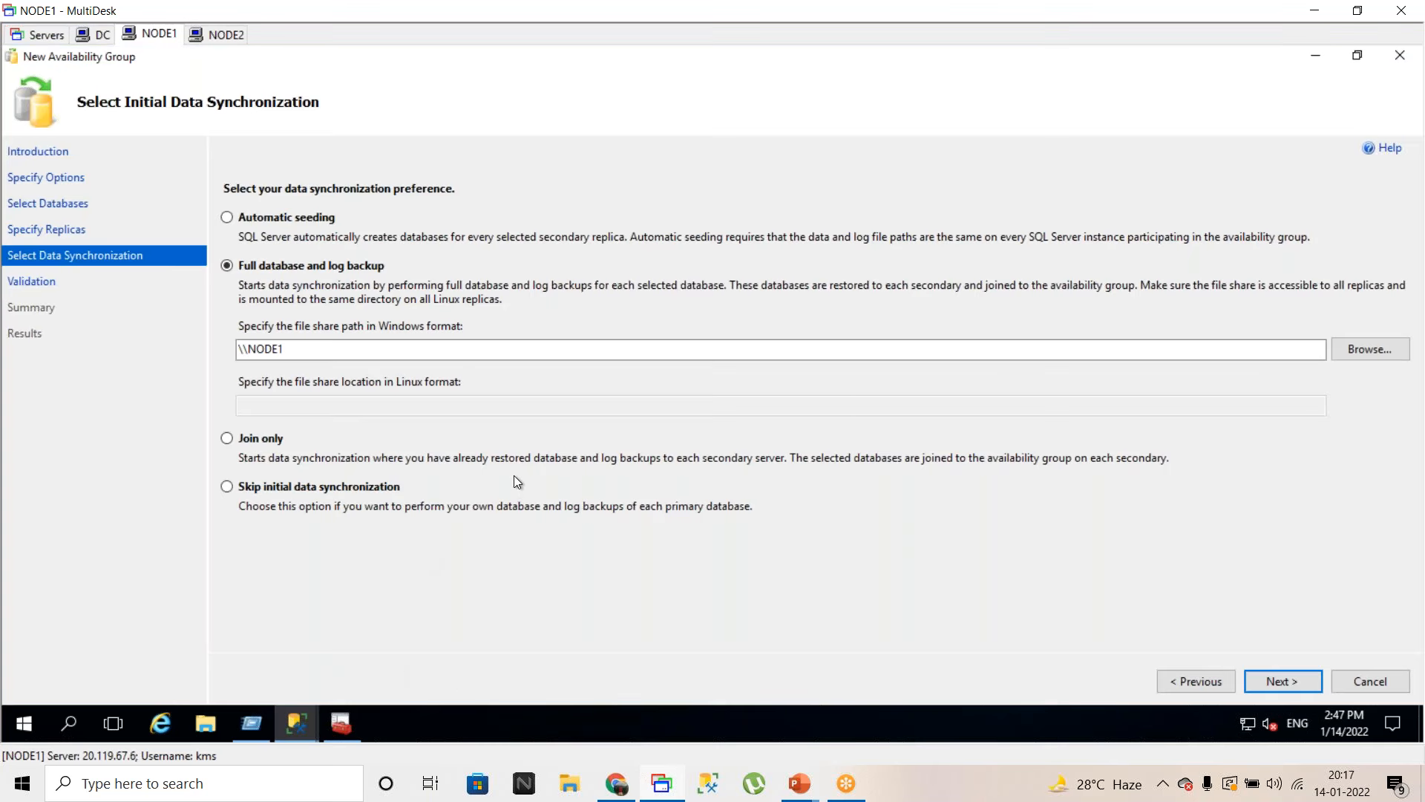
click(1347, 354)
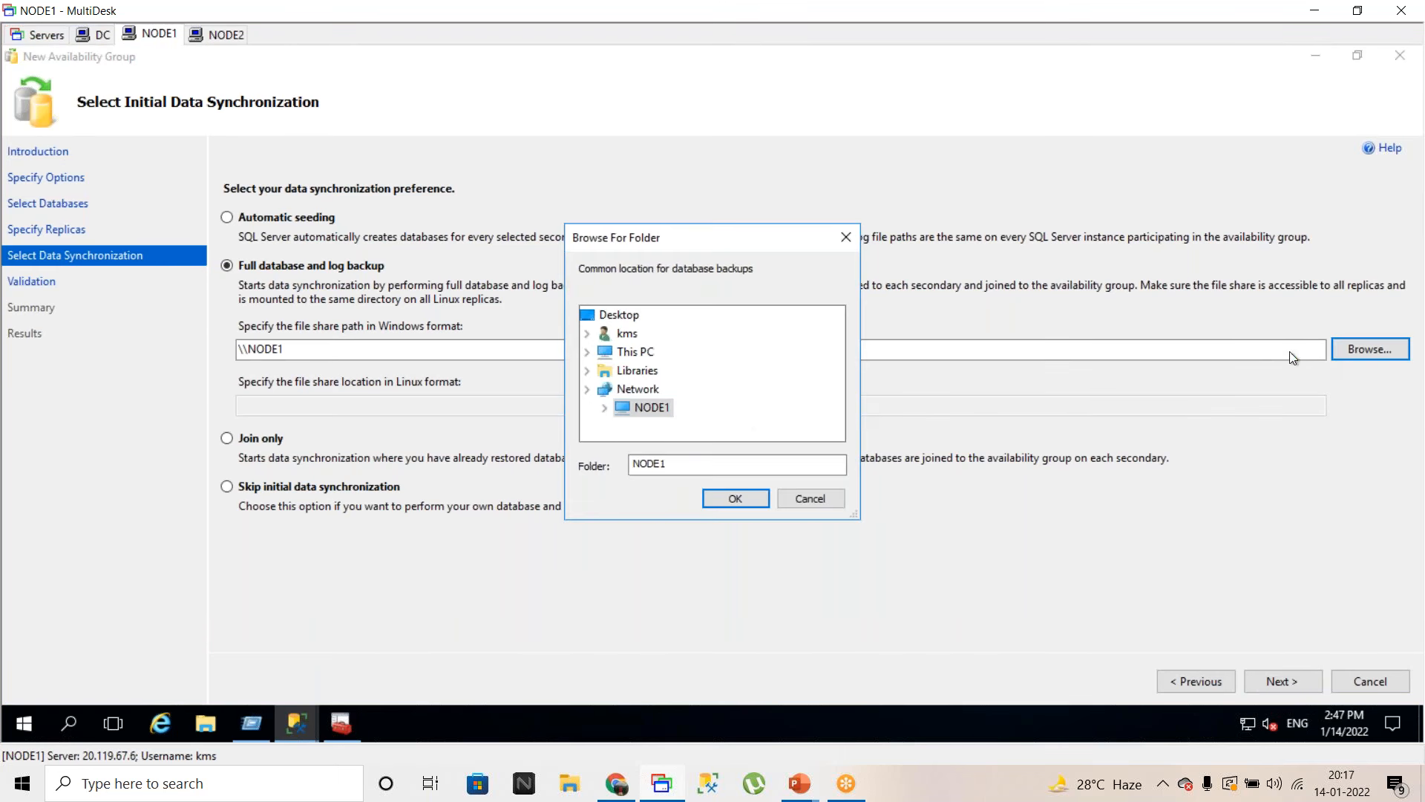
click(605, 410)
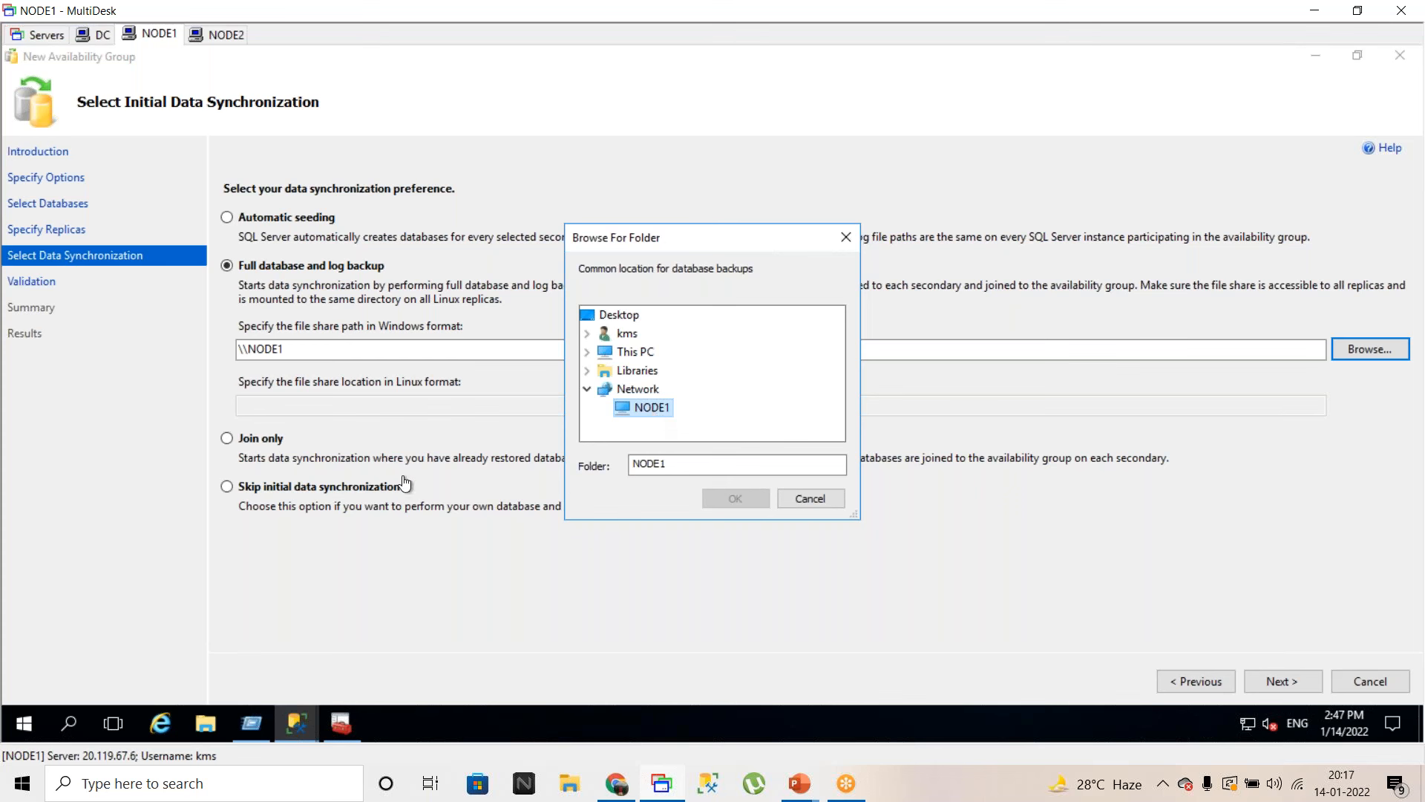
click(208, 723)
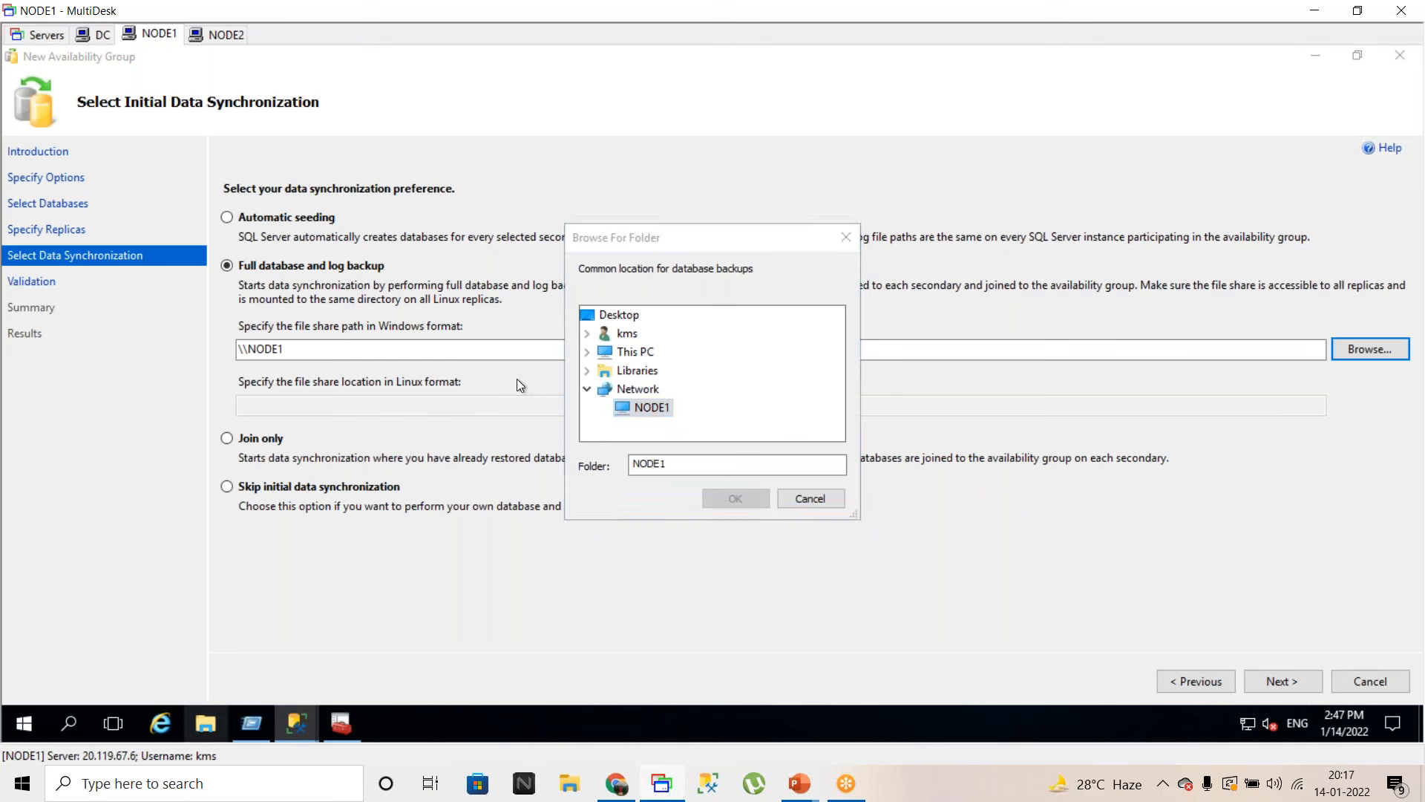
click(814, 497)
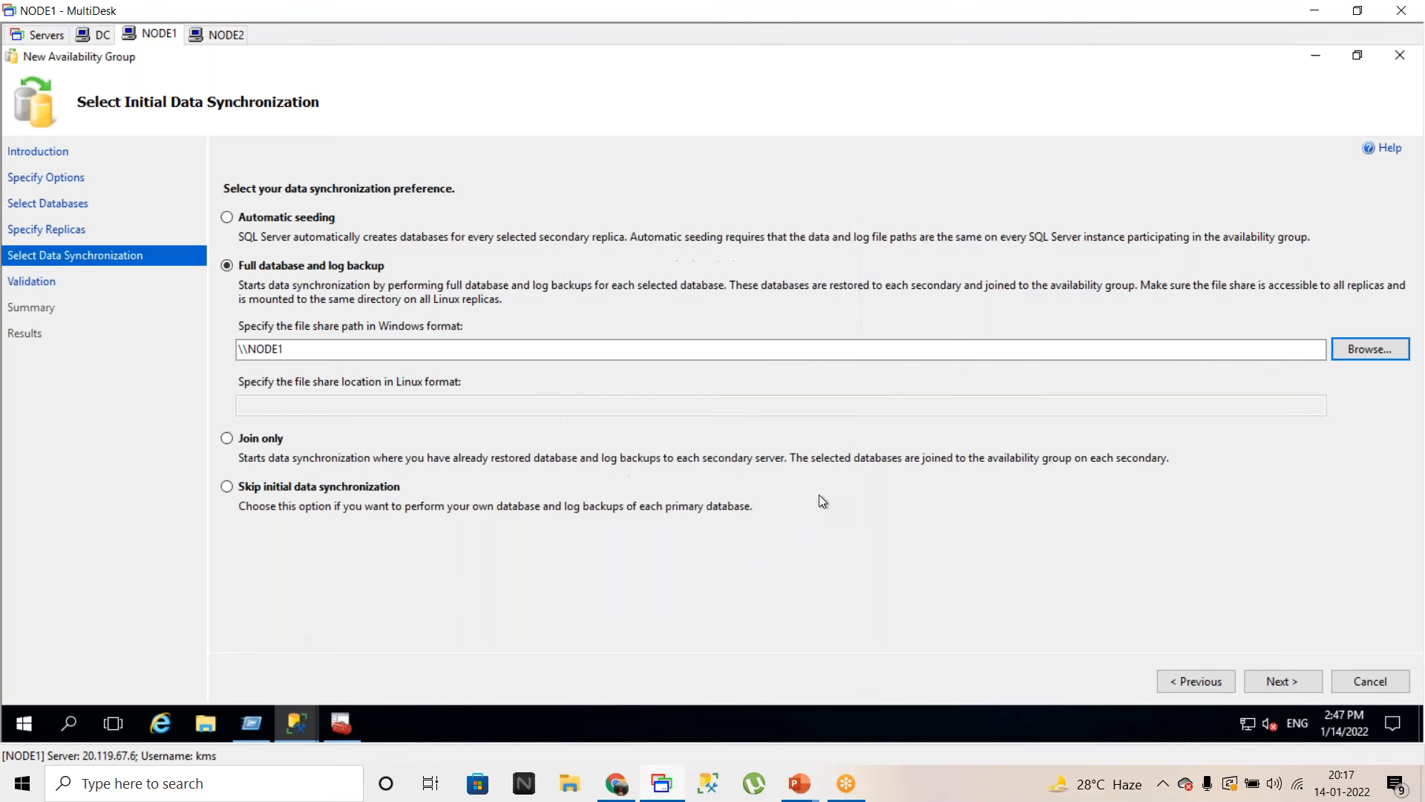
- In File Explorer on NODE1, create a folder named Backup-AAG in the root of the Windows (C:) drive
click(204, 726)
click(282, 337)
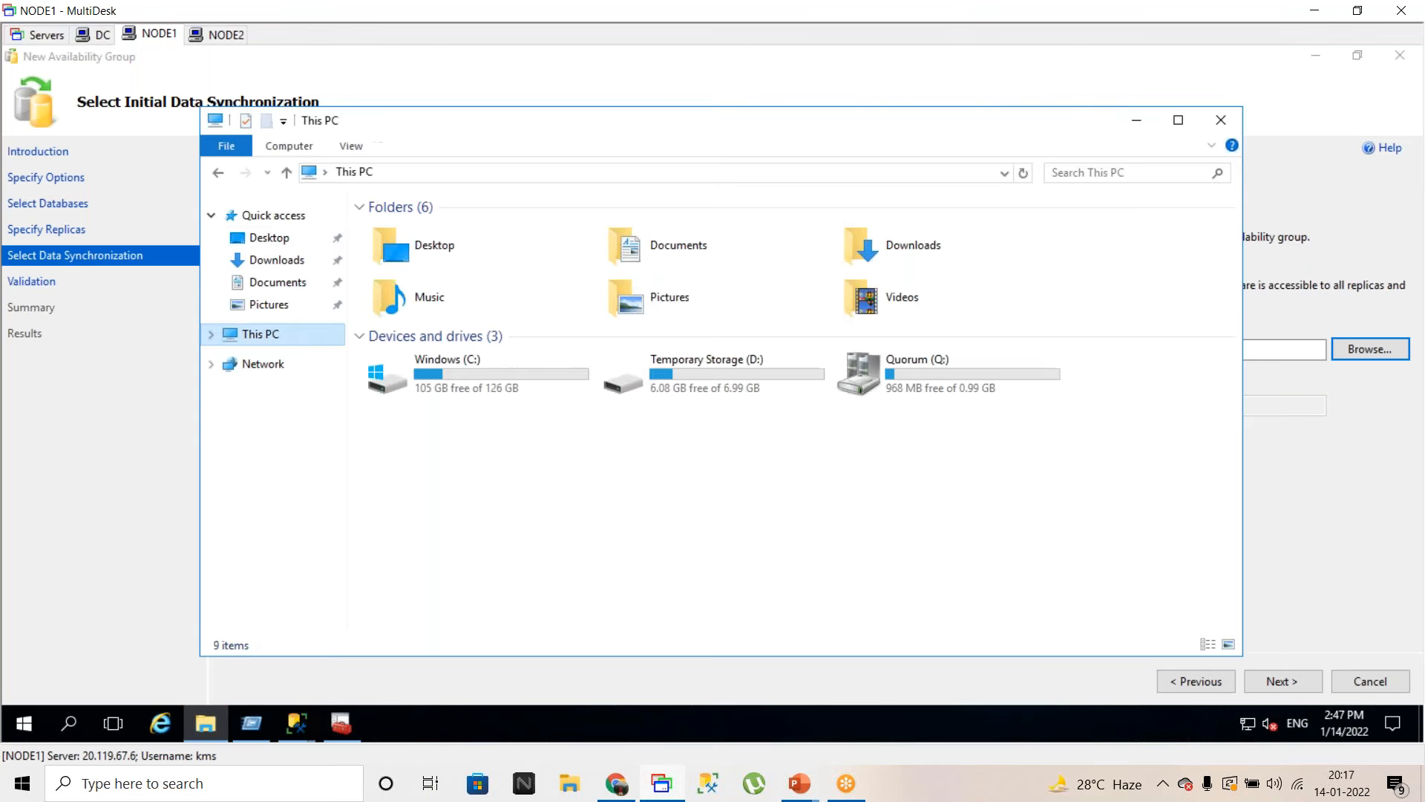
click(492, 371)
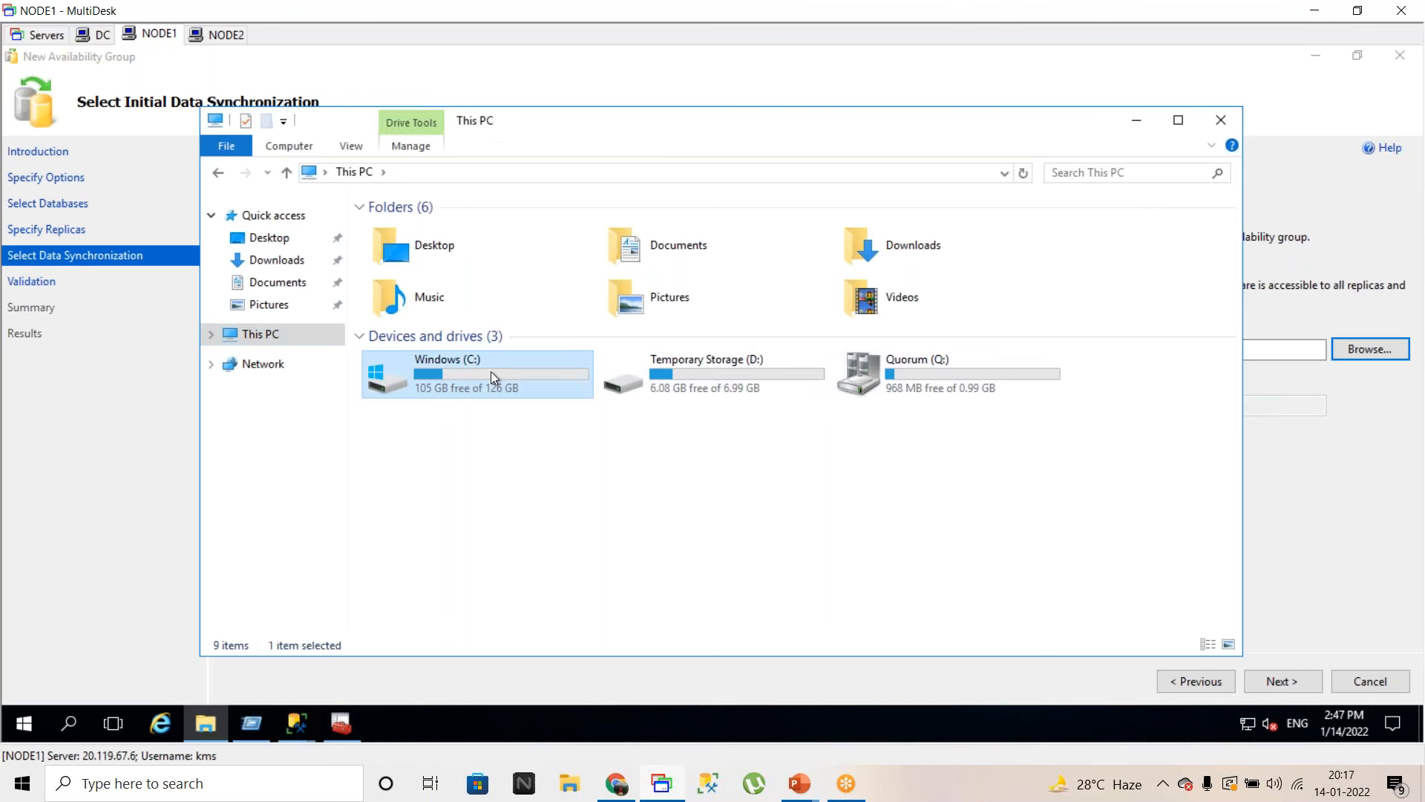
double_click(492, 372)
right_click(459, 470)
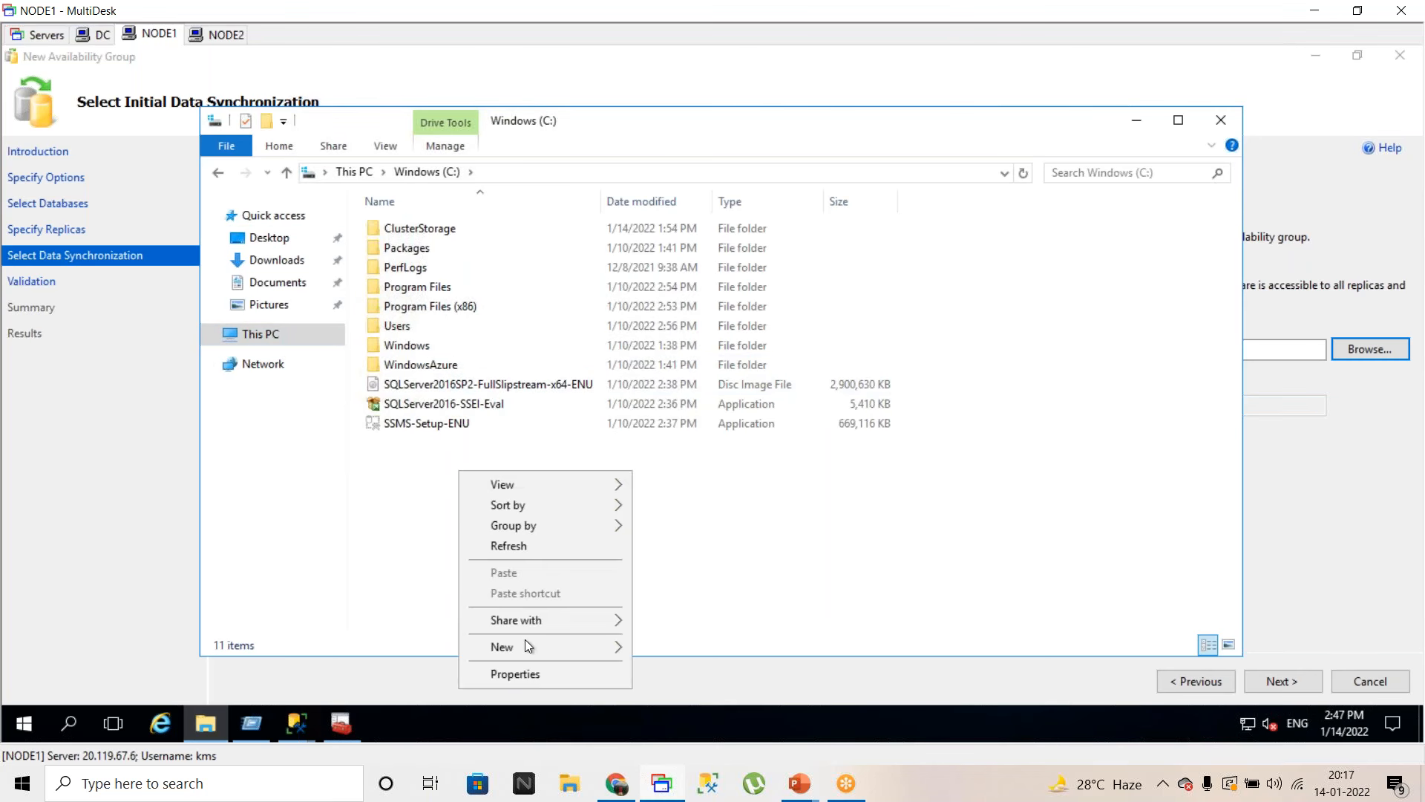
mouse_move(520, 645)
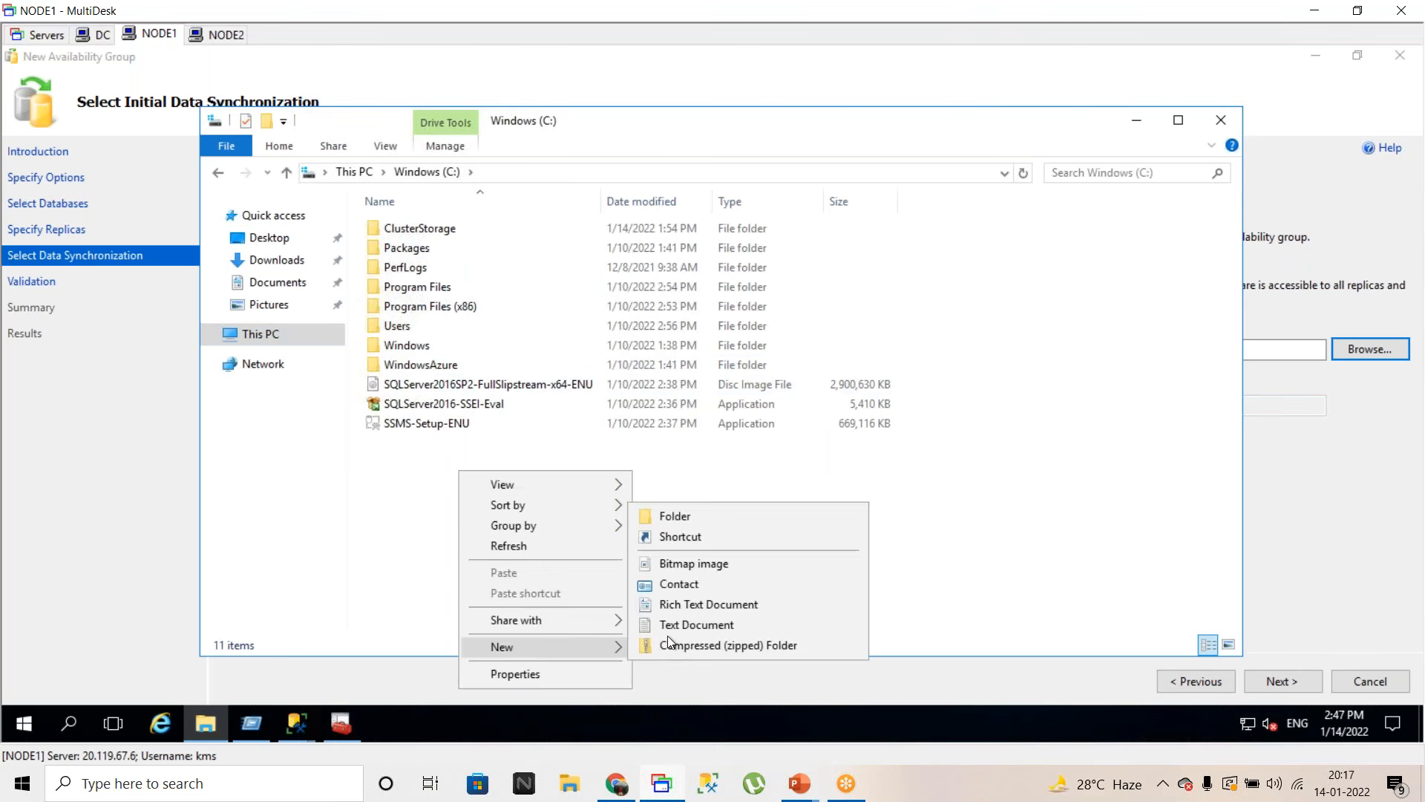
click(672, 510)
text(Bac)
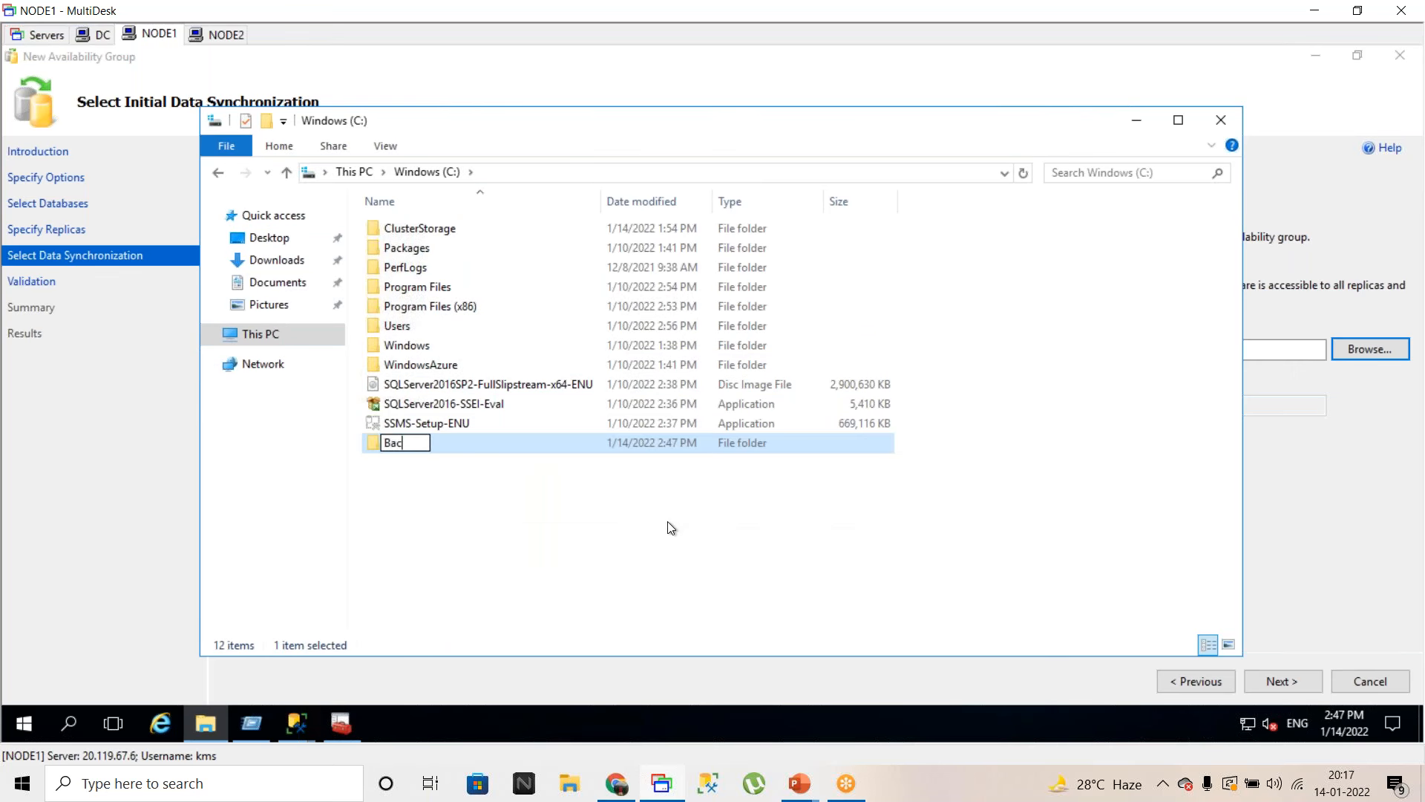
text(kup-AAG)
click(585, 514)
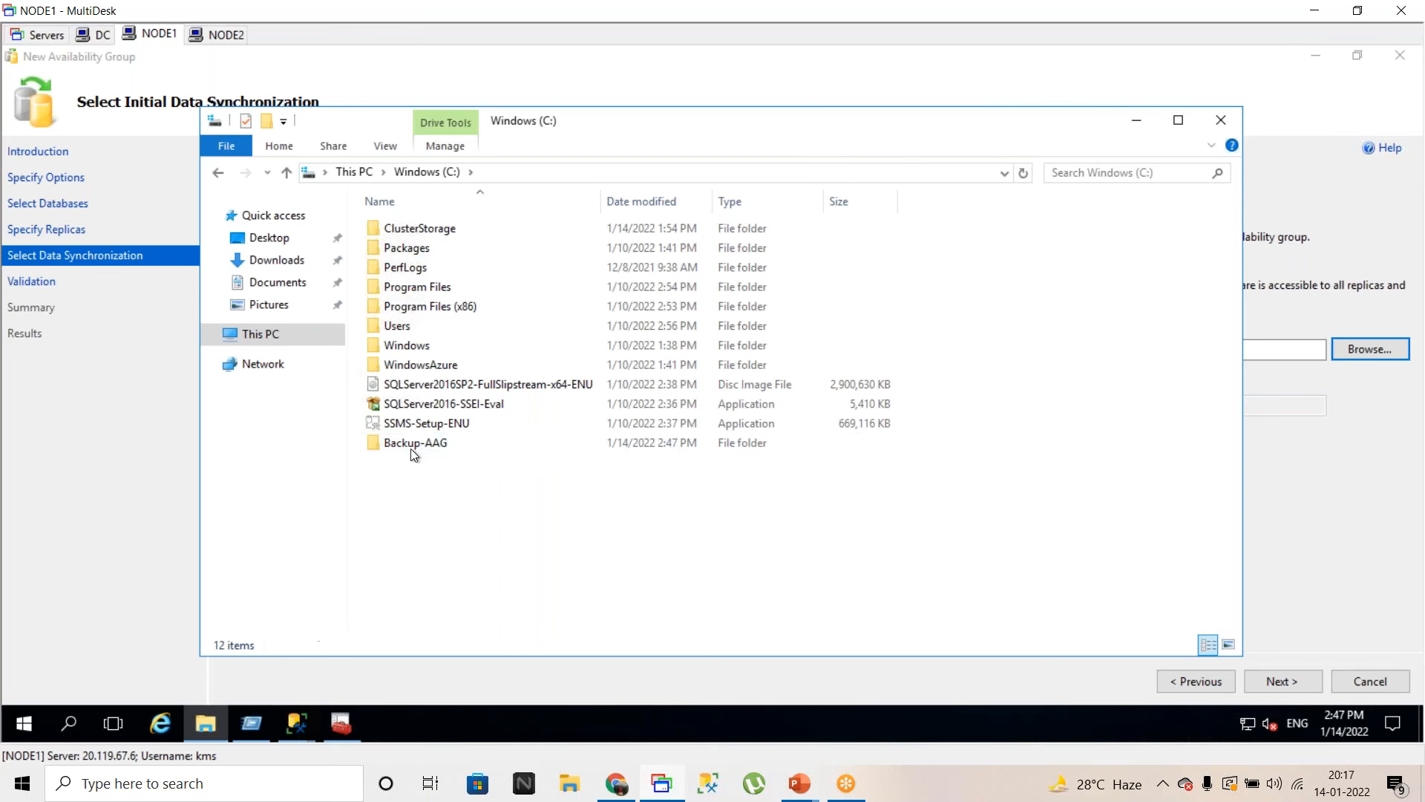
- Open the Backup-AAG folder's sharing properties and start choosing the people to share it with
right_click(411, 447)
click(460, 430)
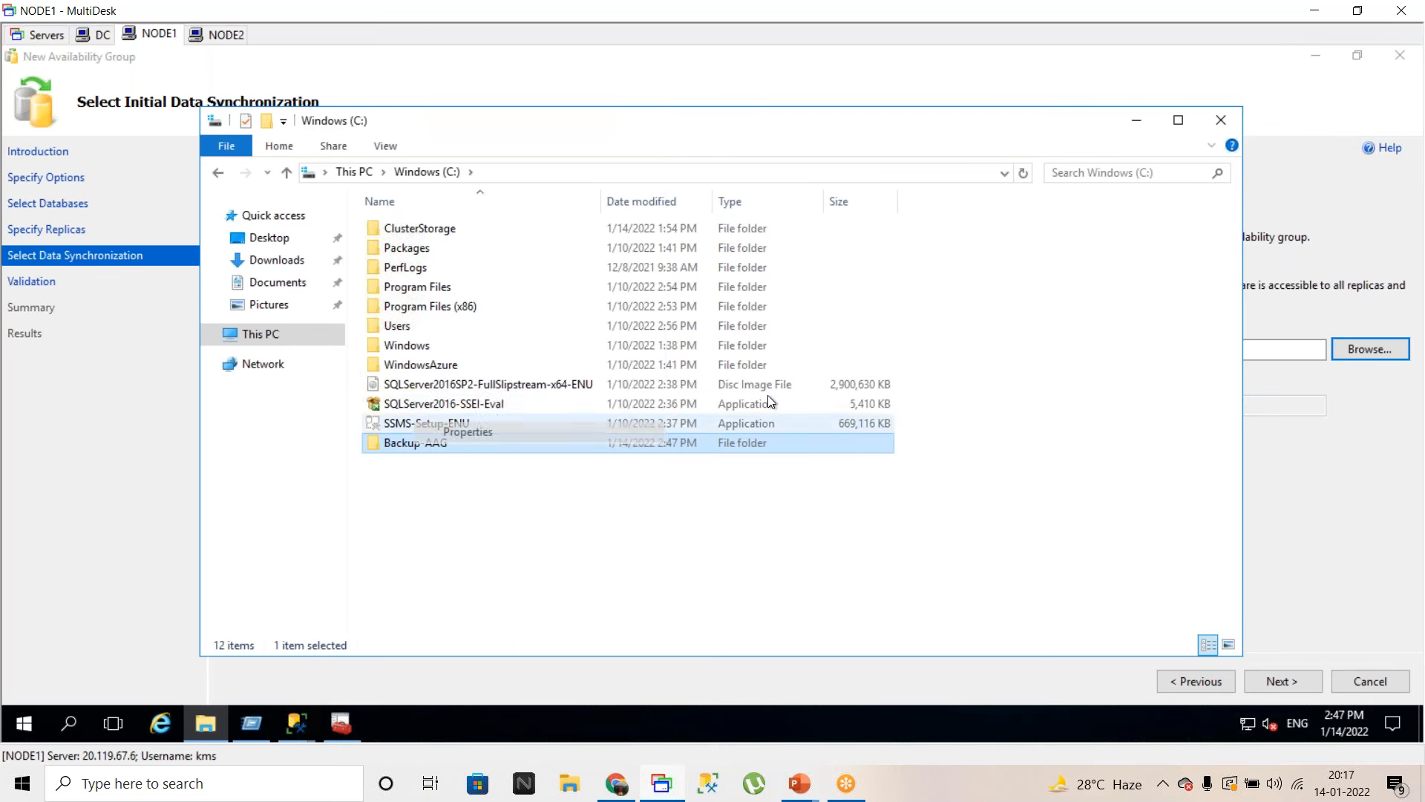
click(493, 294)
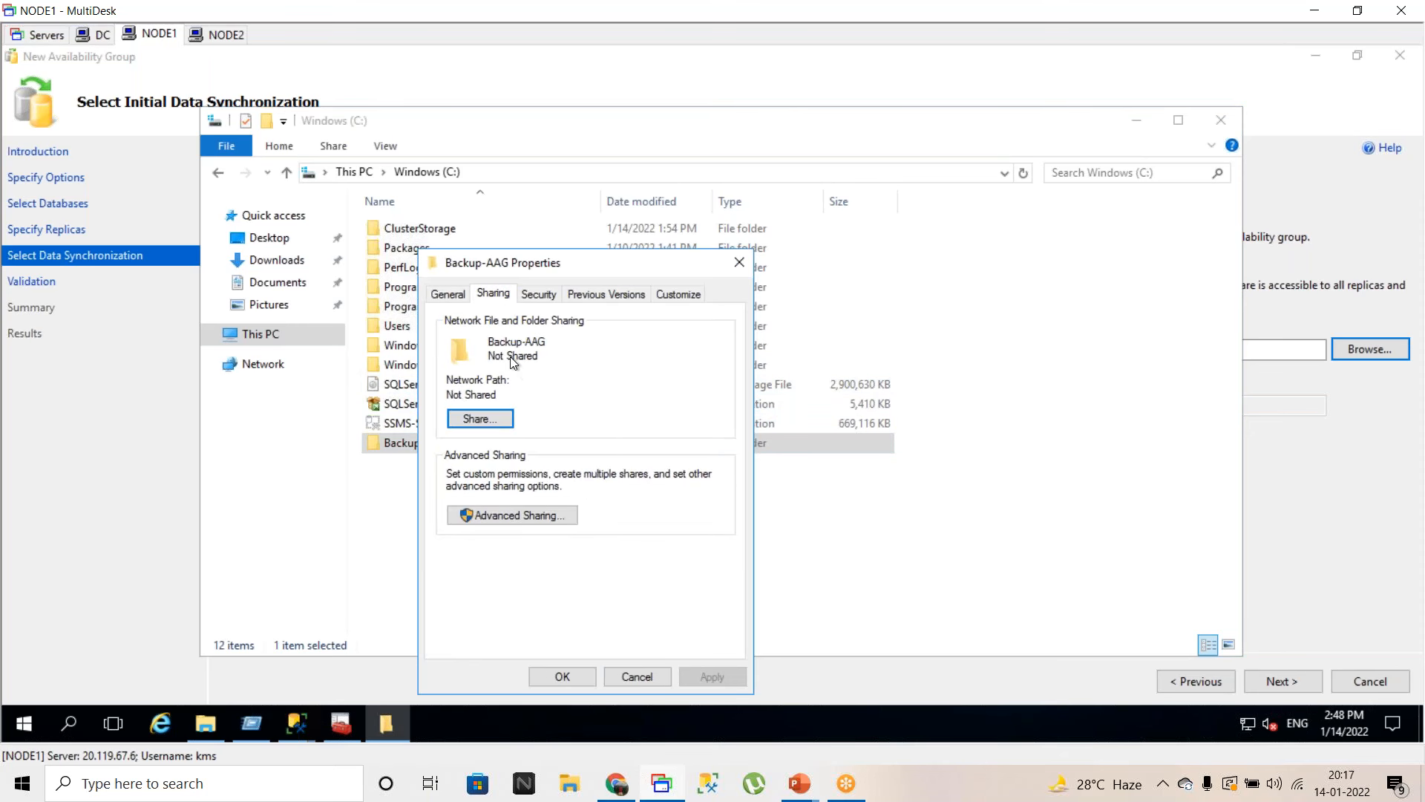
click(479, 419)
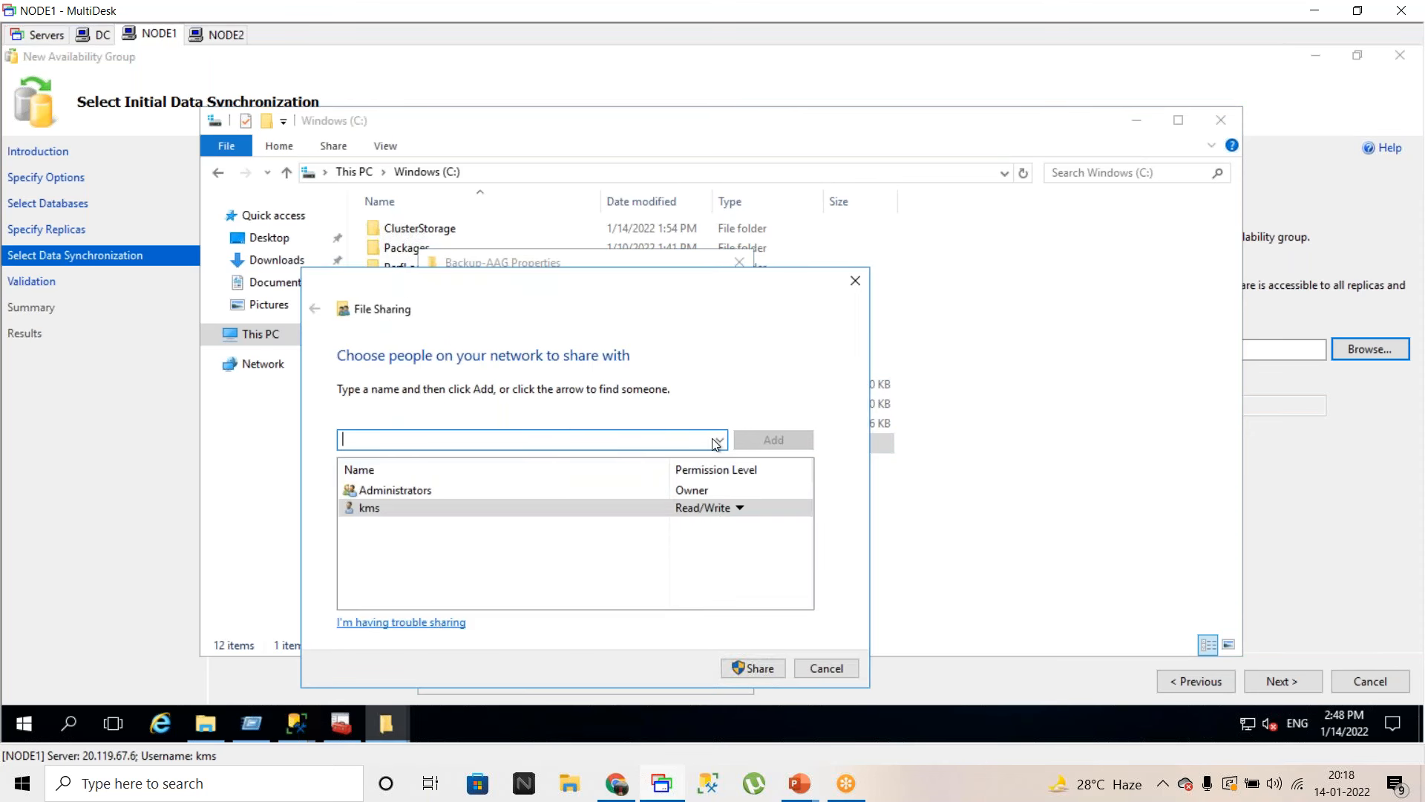
click(719, 440)
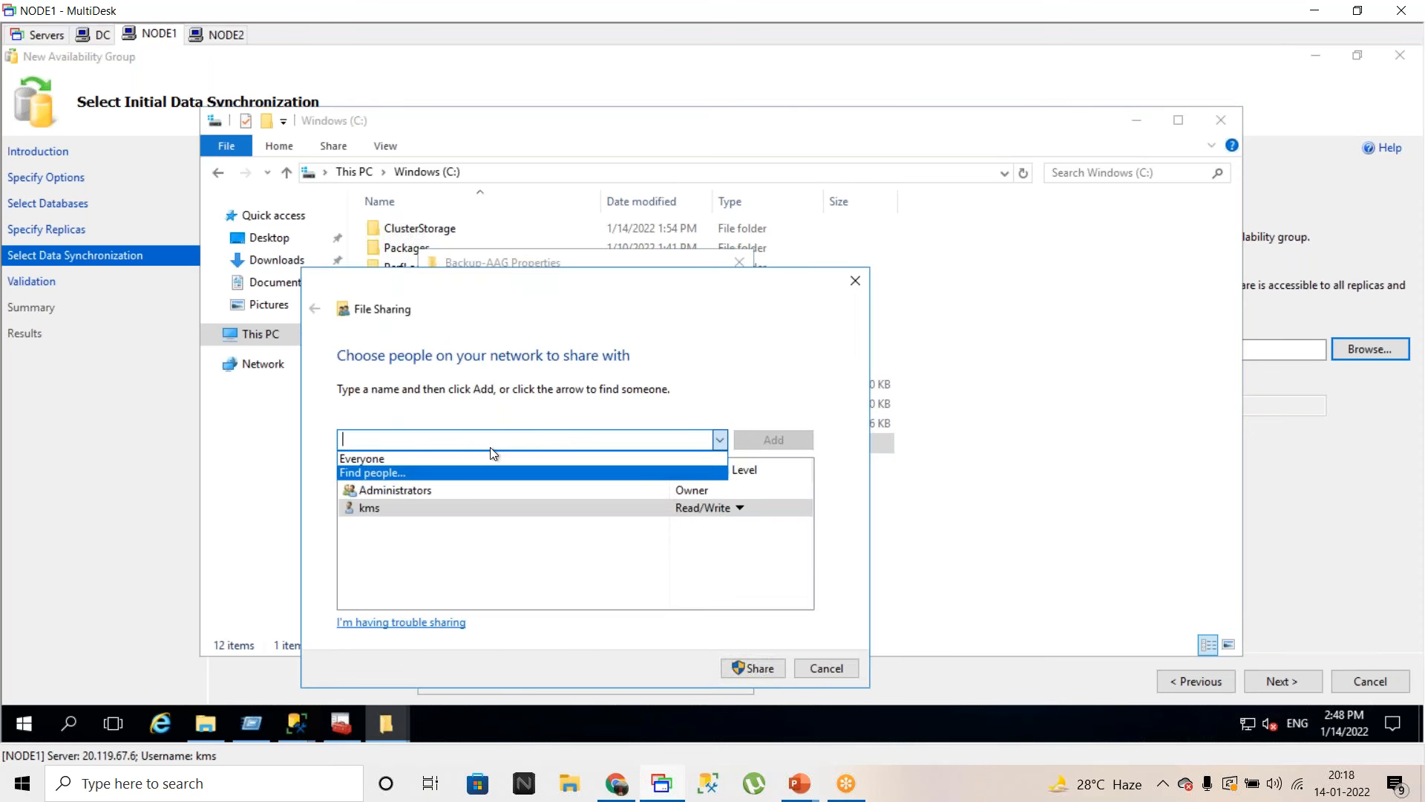
click(612, 442)
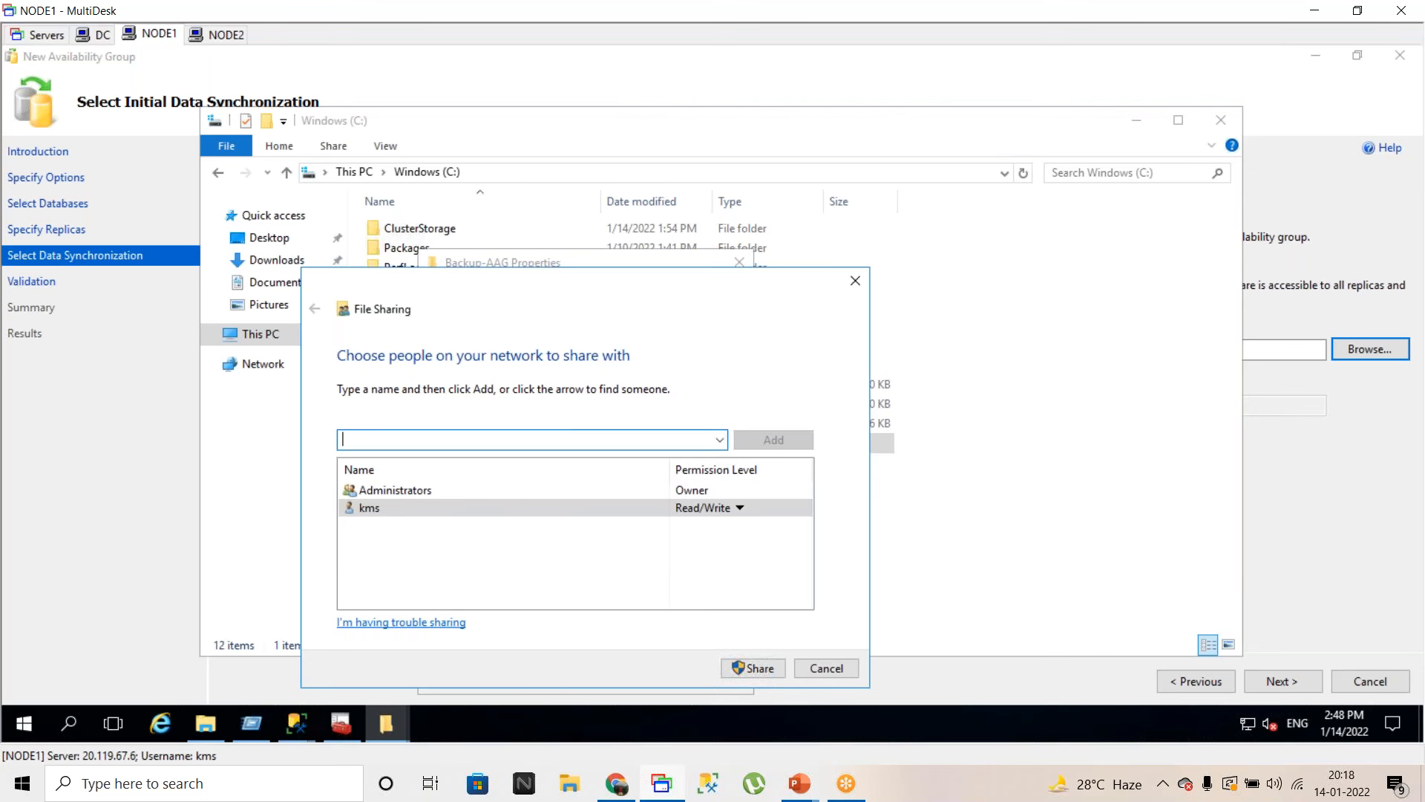
- Check the SQL Server service account in SQL Server Configuration Manager, and add sql99 to the folder's sharing list
click(354, 720)
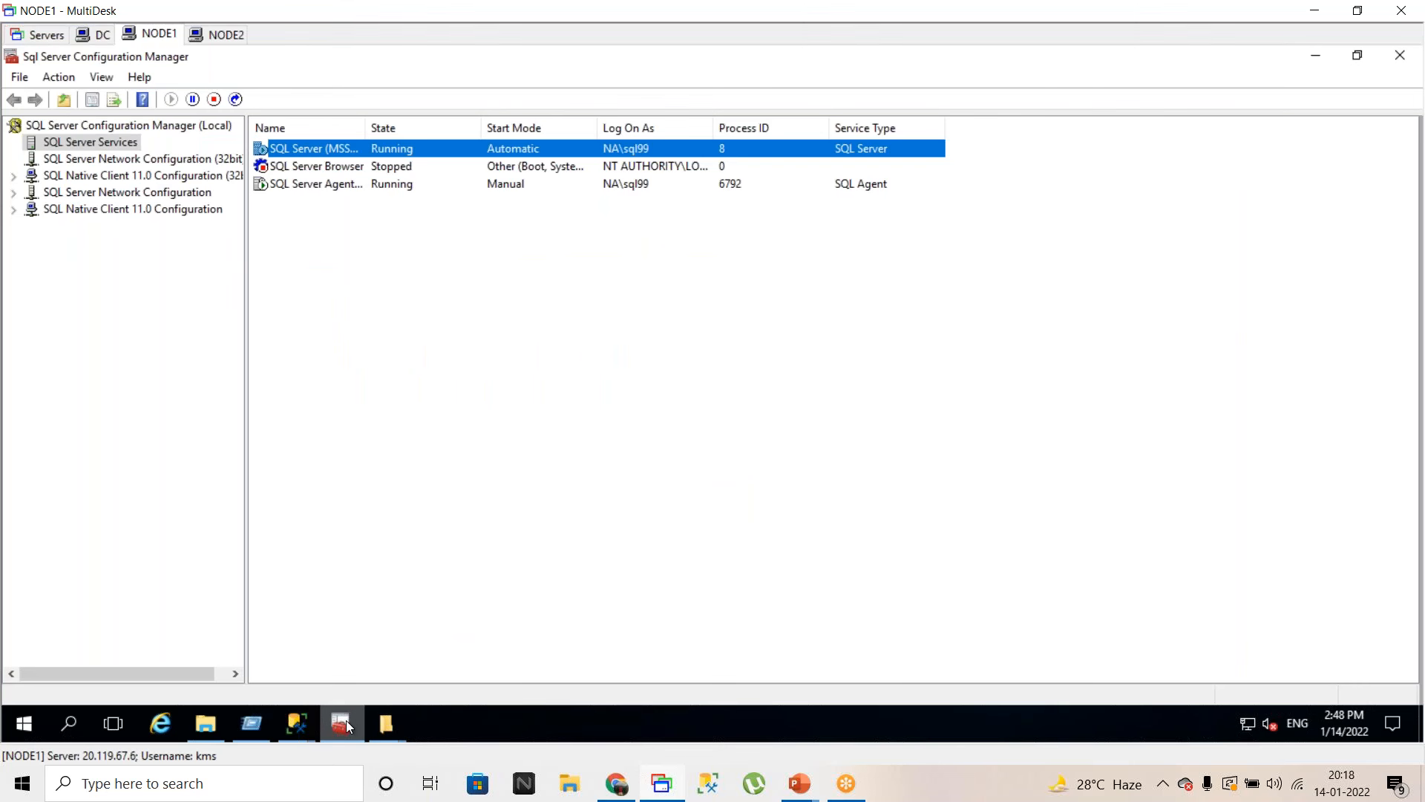
mouse_move(391, 735)
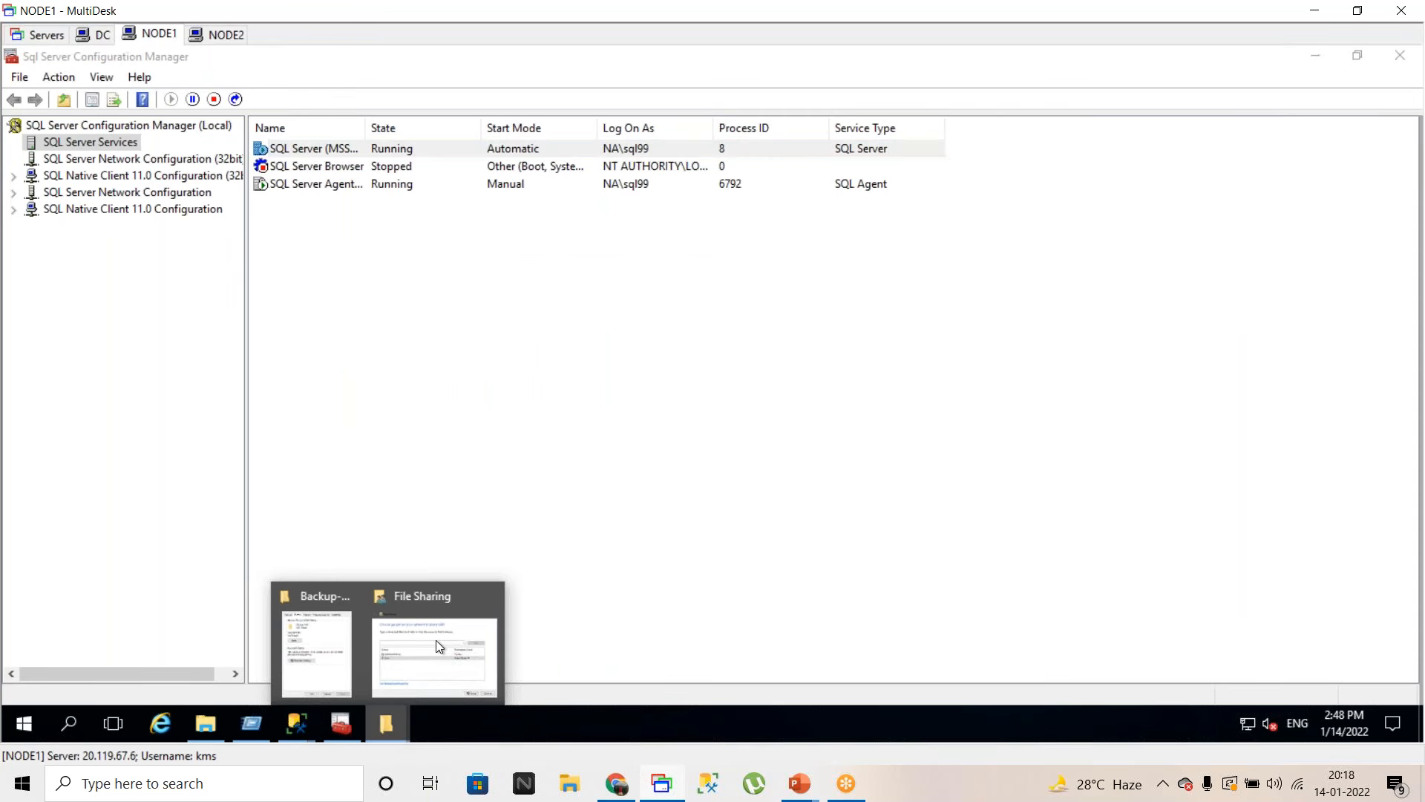
click(435, 640)
text(sql99)
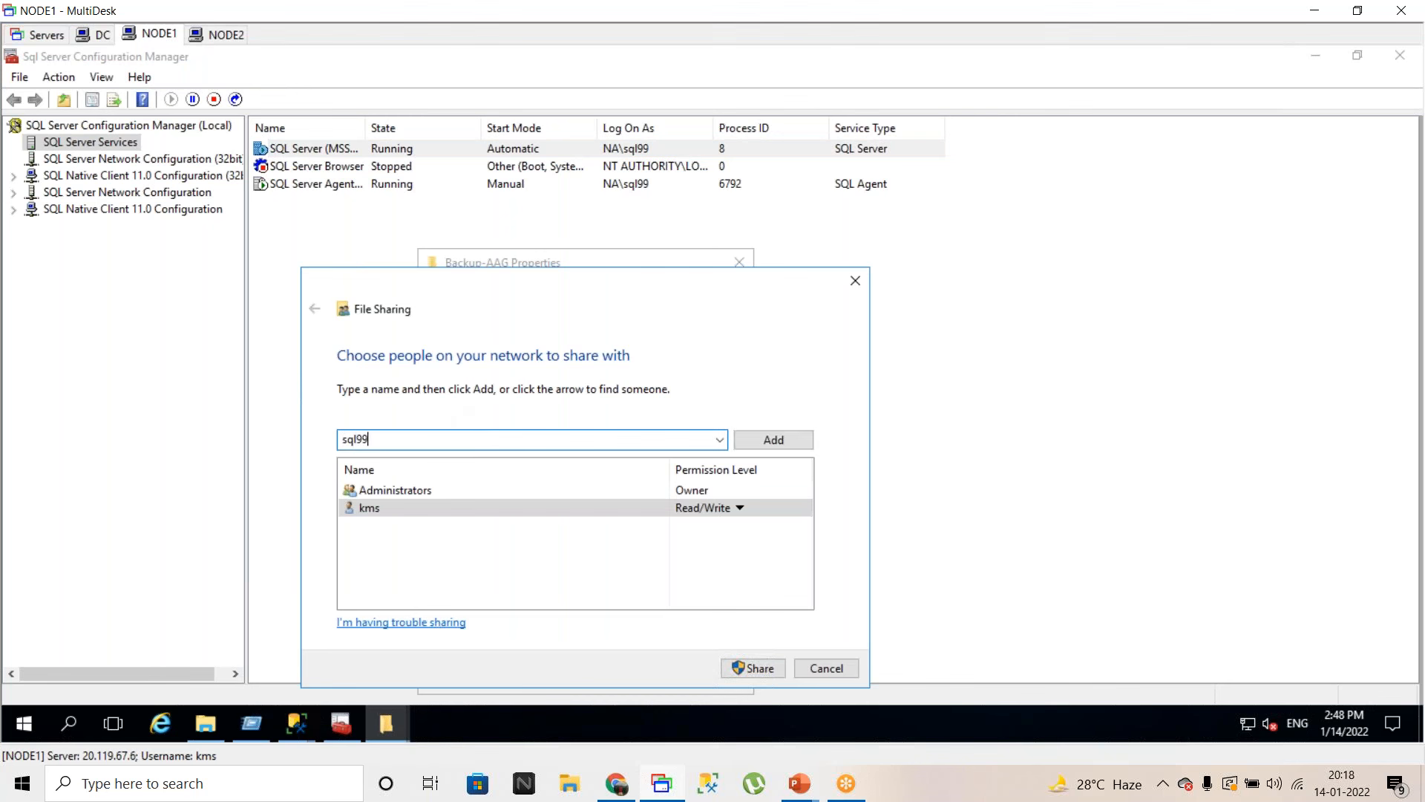
click(774, 440)
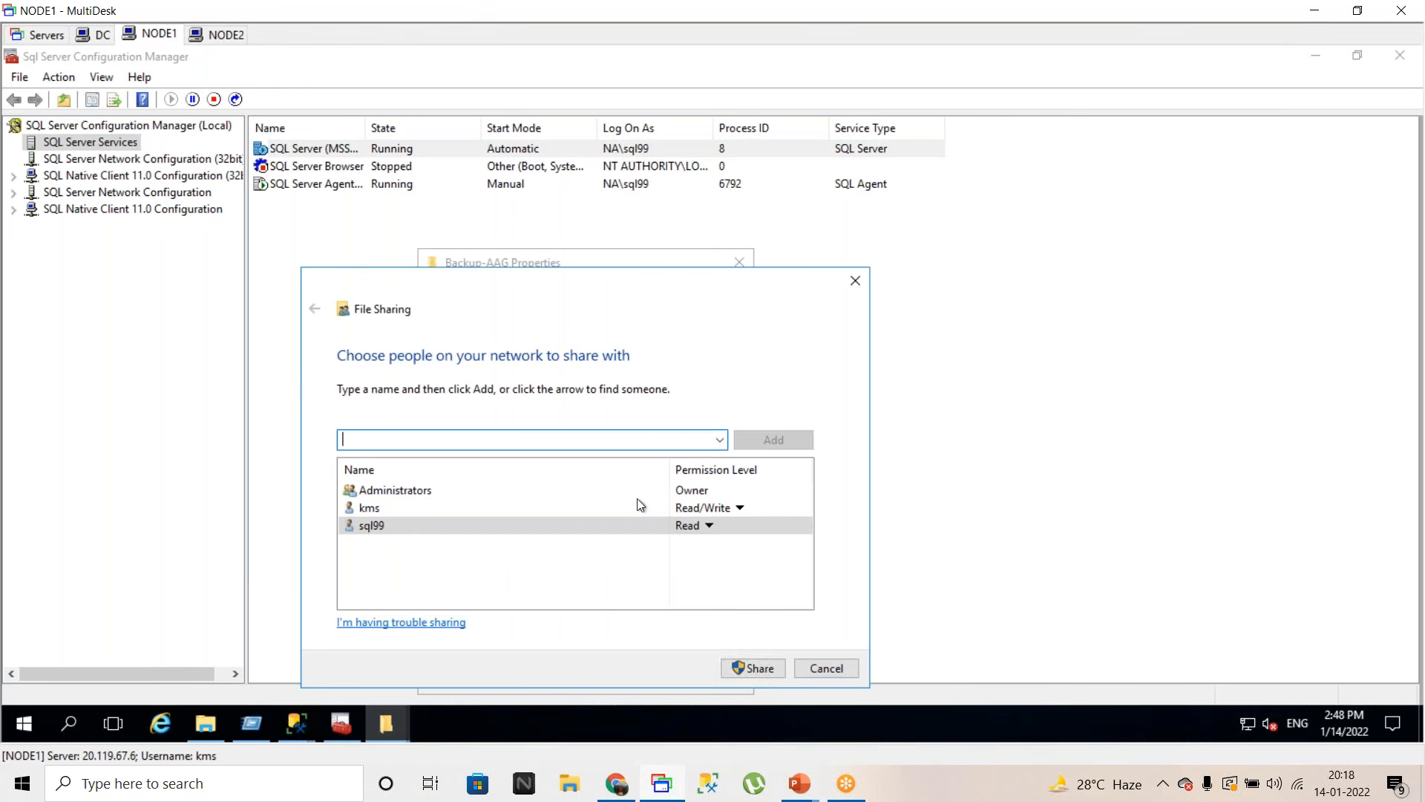
- Give sql99 Read/Write permission, share the Backup-AAG folder, and close its properties
click(707, 525)
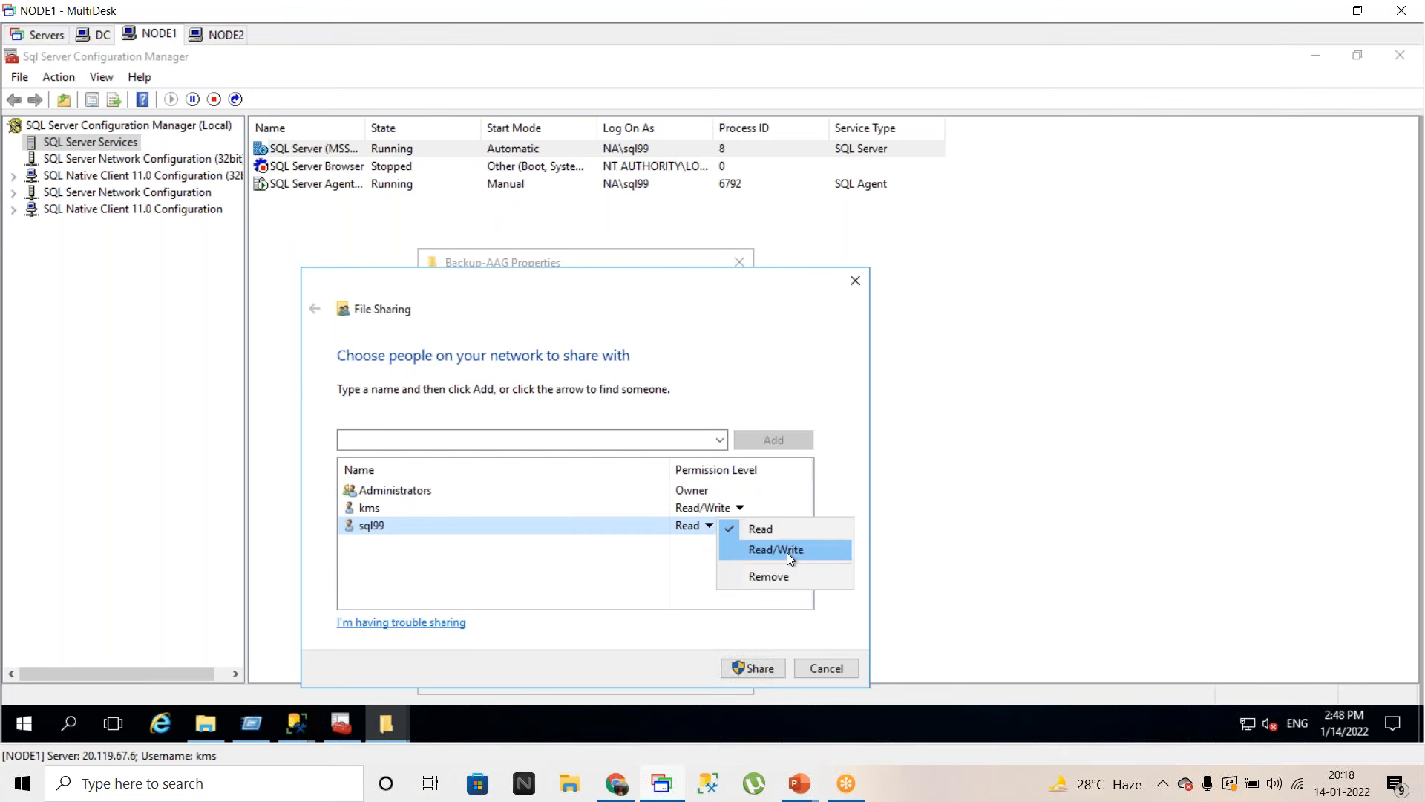
click(787, 555)
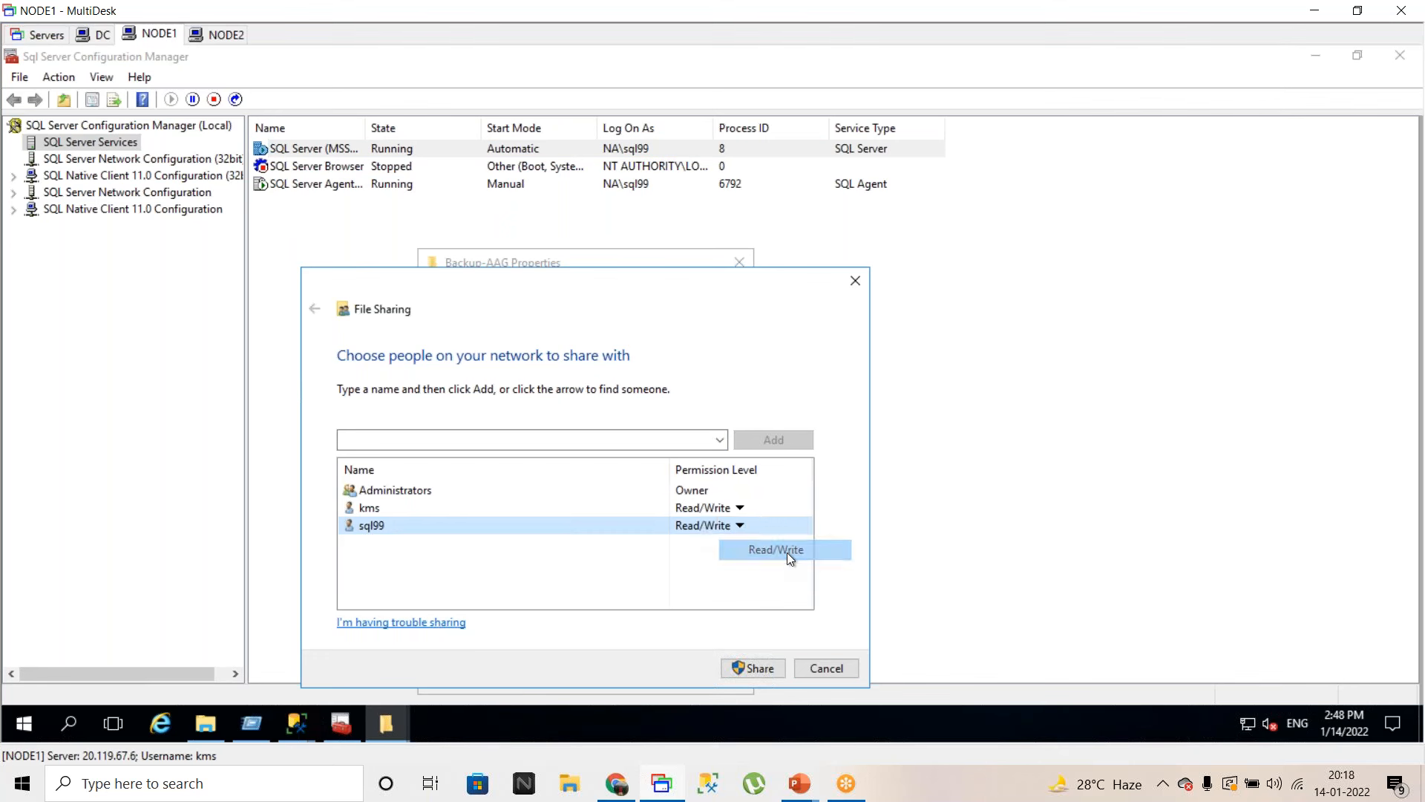
click(747, 668)
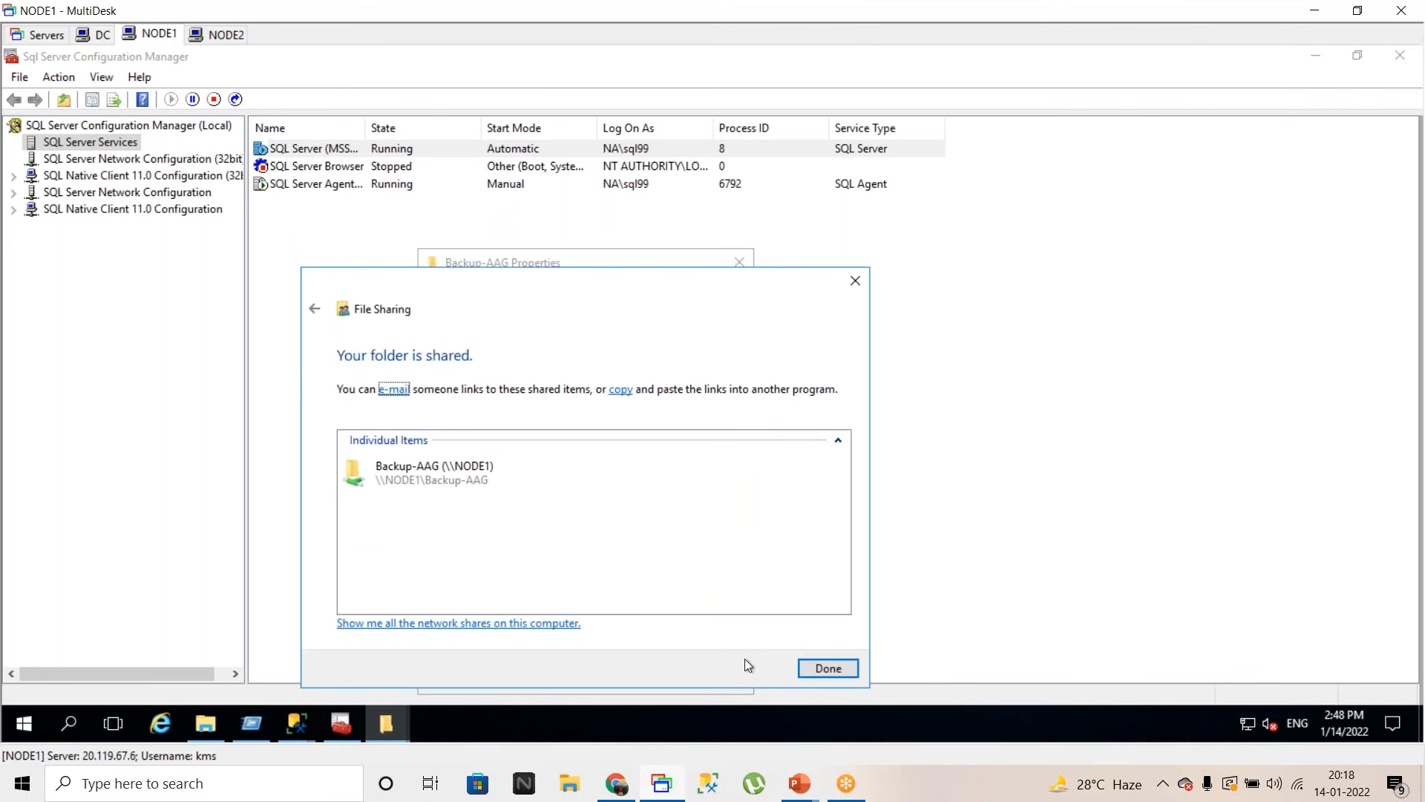
click(828, 668)
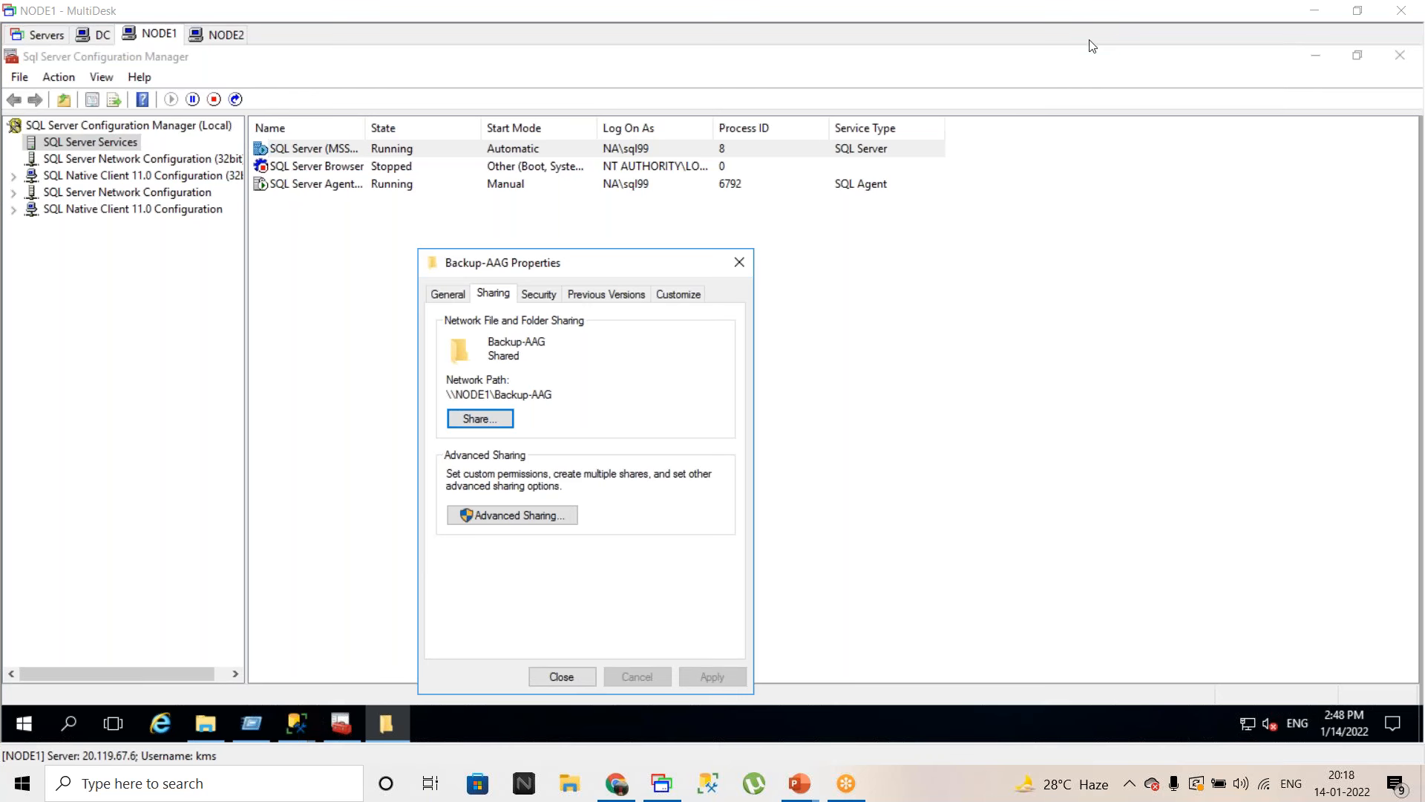
click(561, 676)
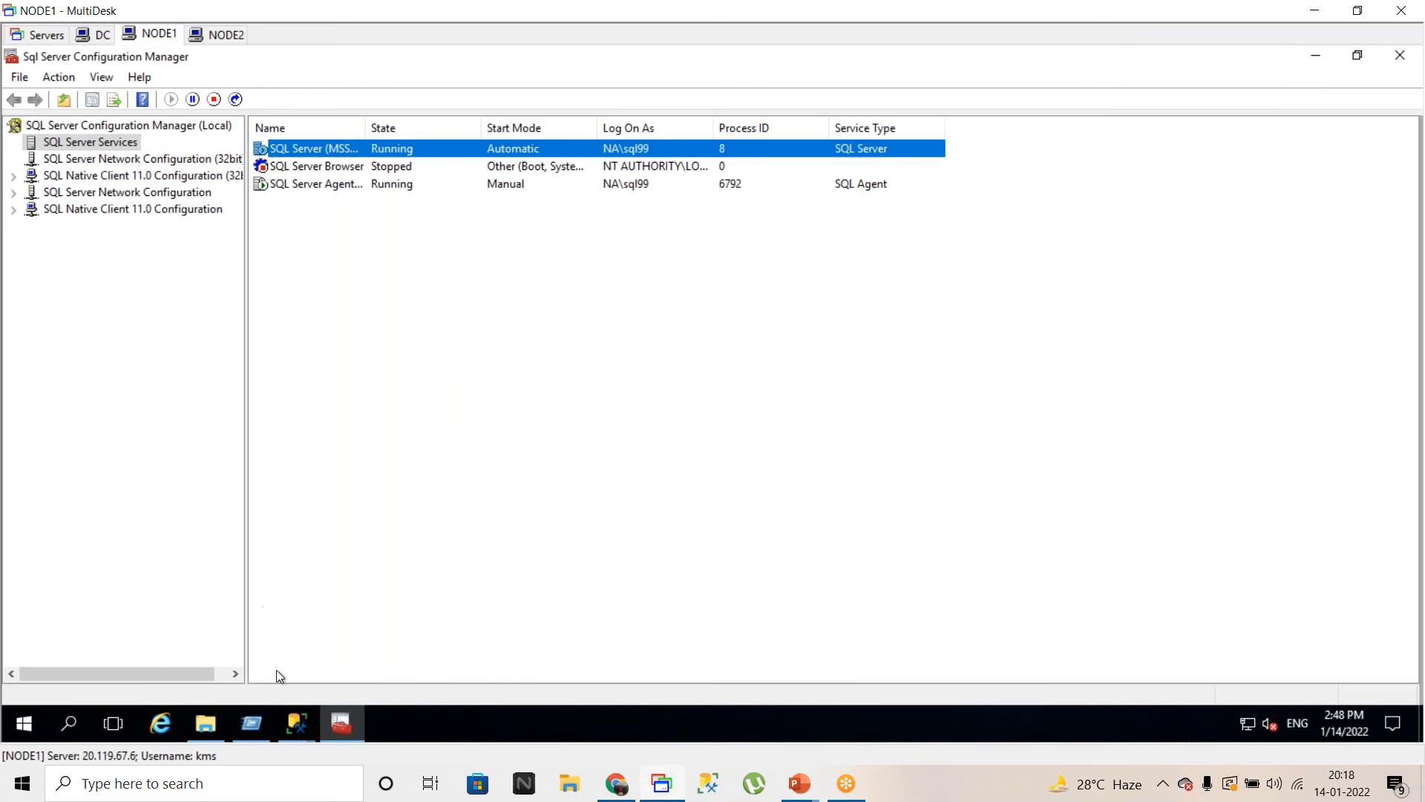
- Return to the New Availability Group wizard and choose the network share \\NODE1\Backup-AAG as the Windows file share path
click(297, 724)
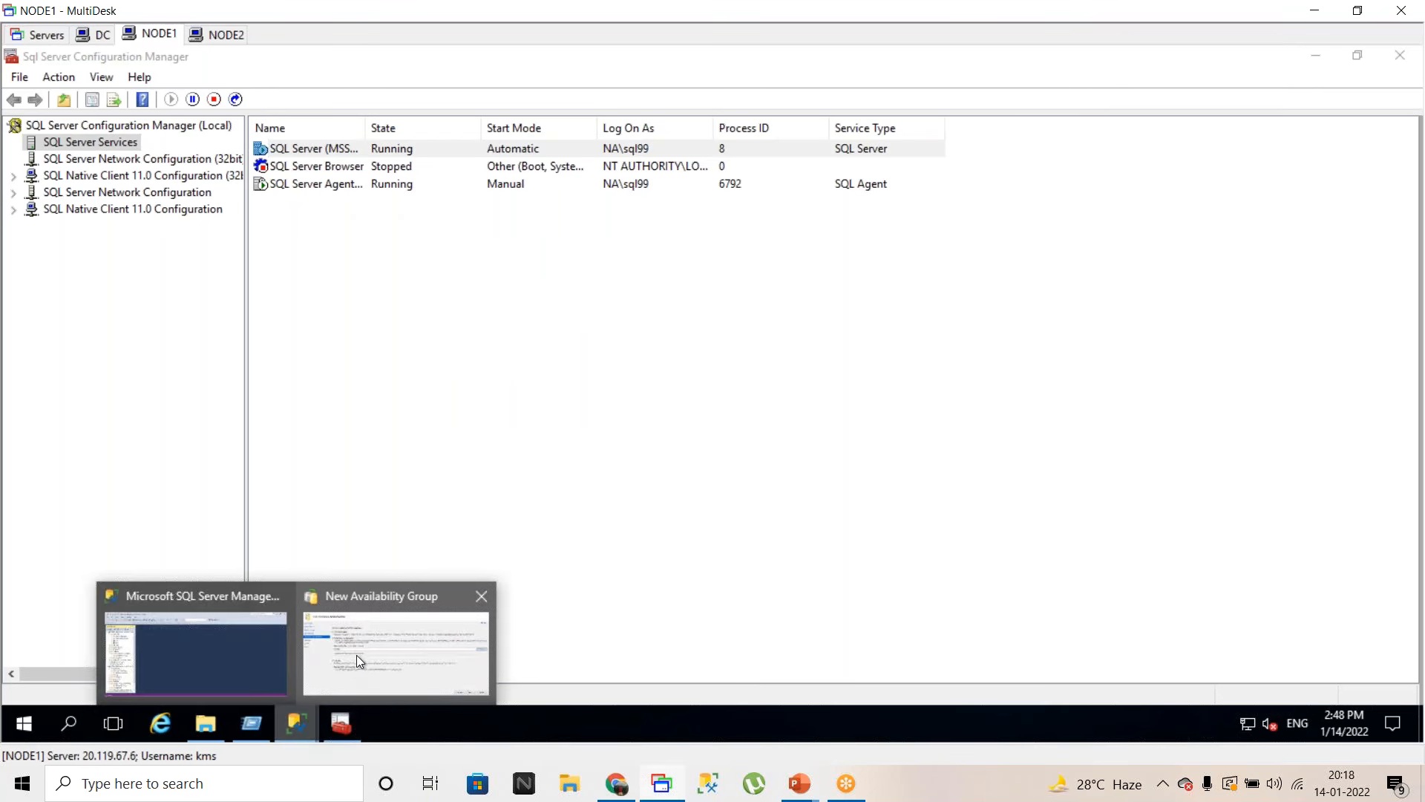
click(356, 655)
click(1371, 349)
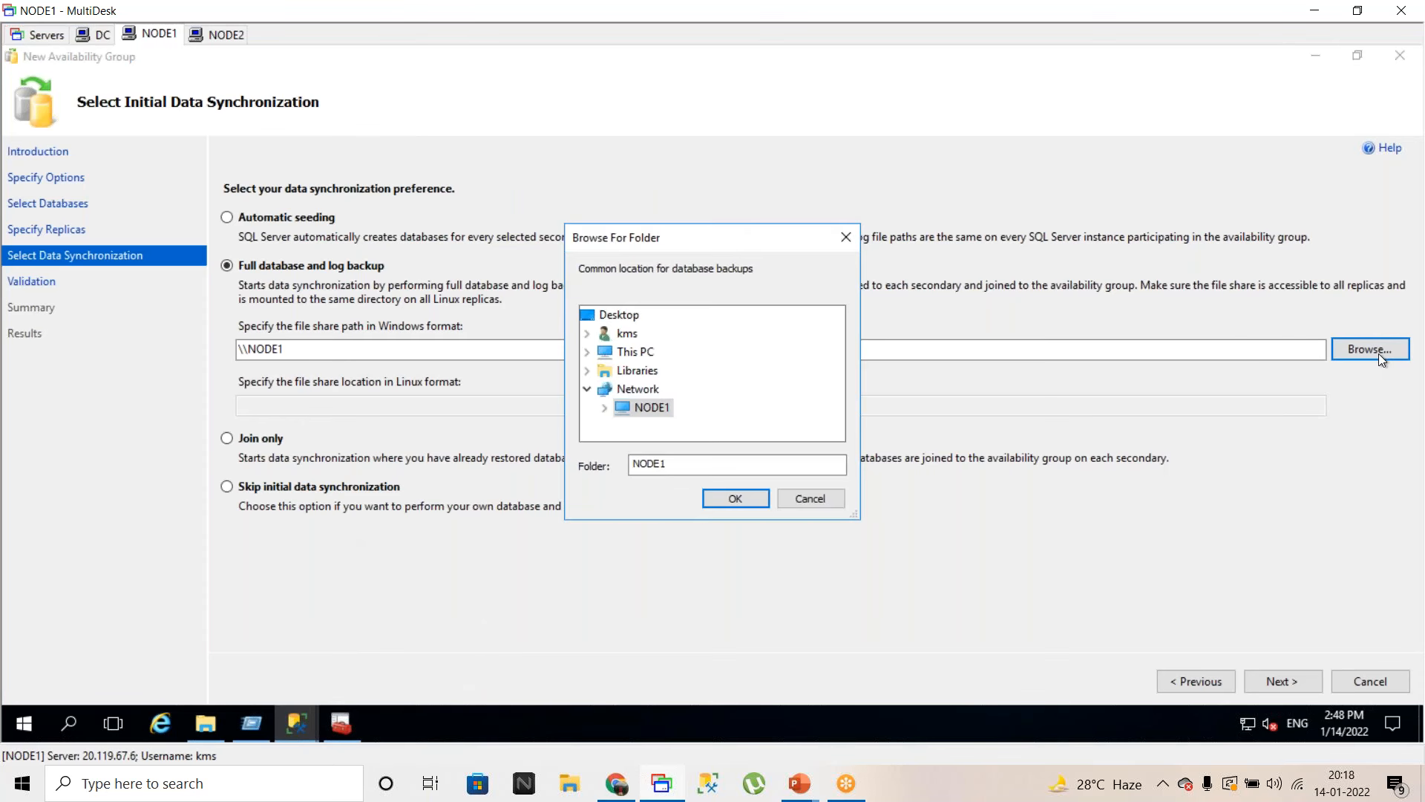
right_click(635, 415)
click(646, 421)
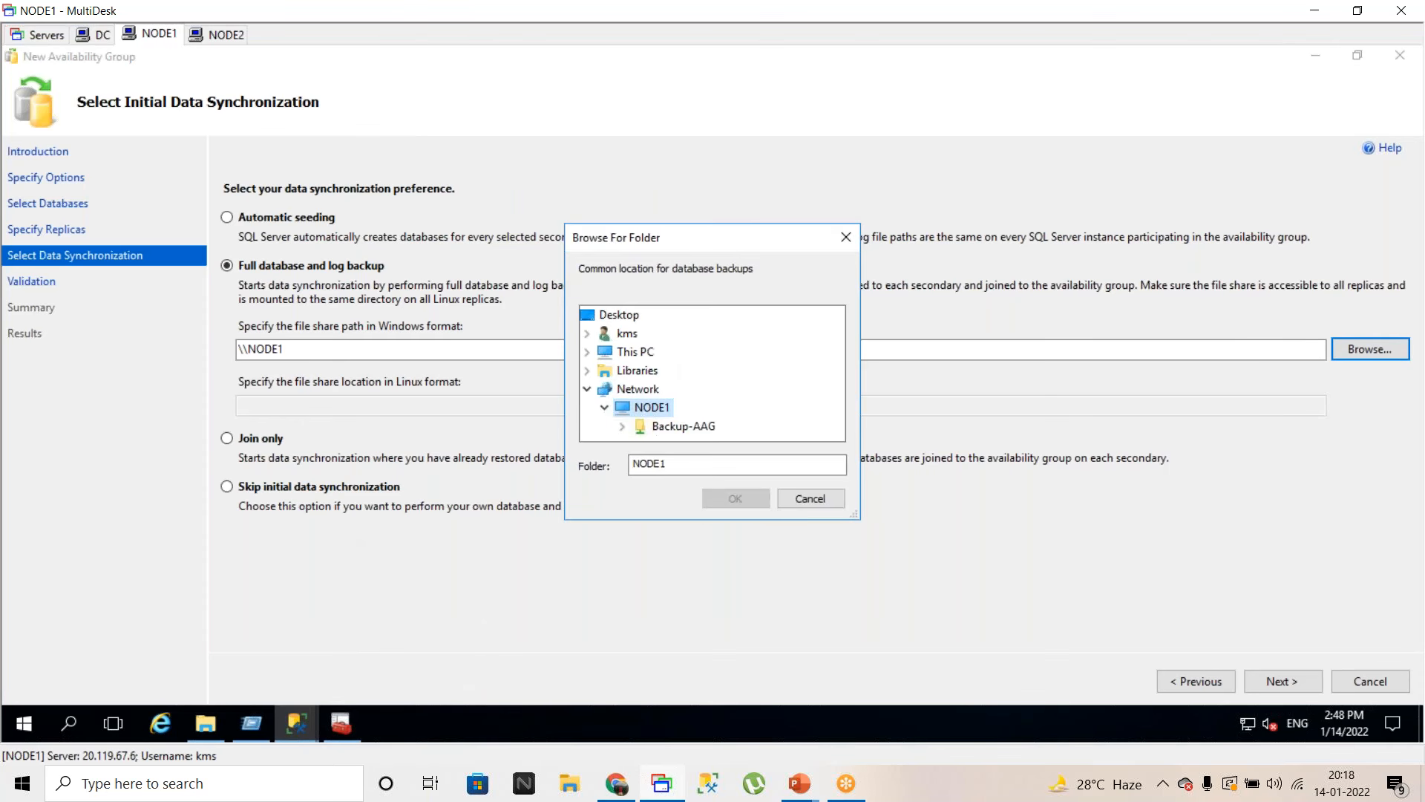
click(681, 429)
click(723, 502)
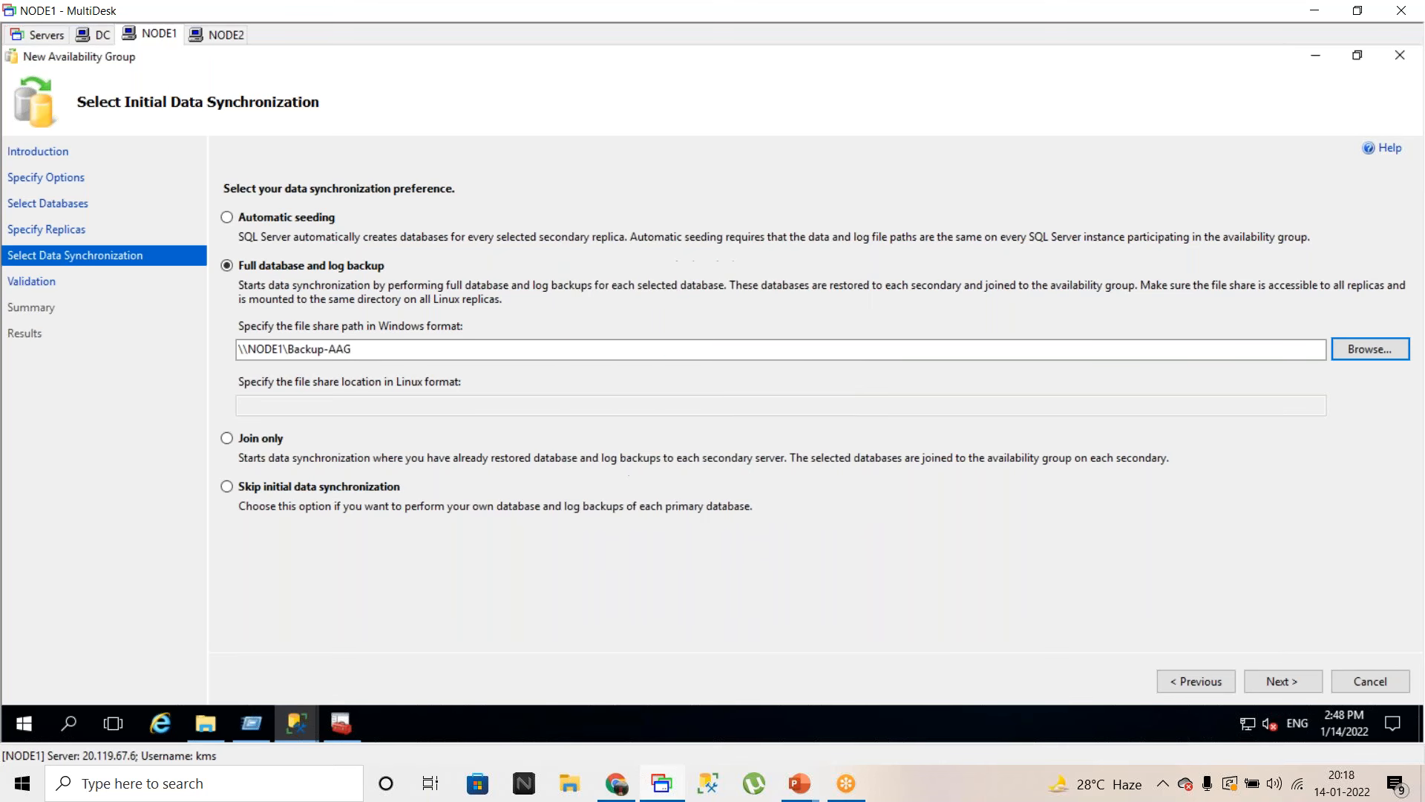
- Run the wizard's validation, review the summary, and finish creating the AAG-PROD availability group, checking the results before closing the wizard
click(1275, 679)
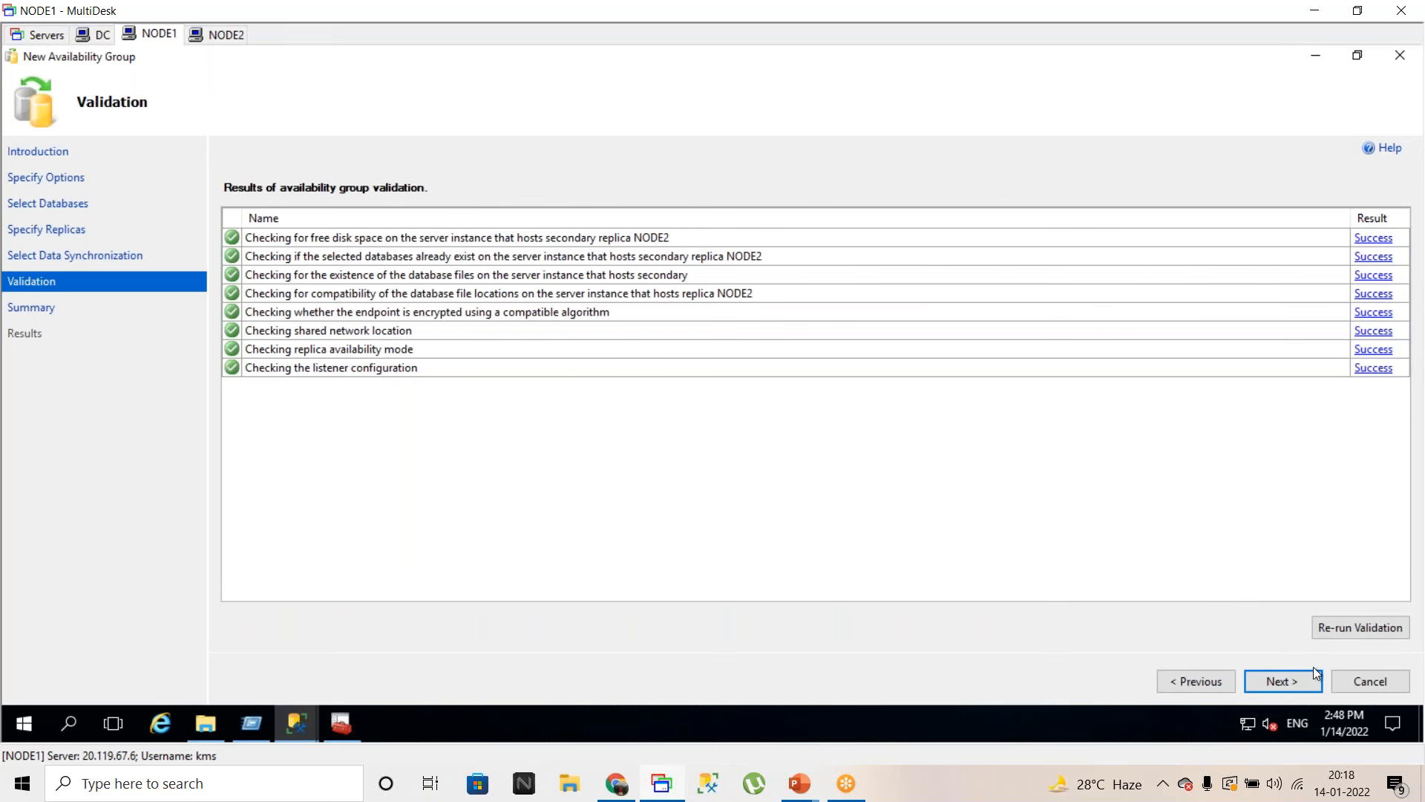
click(1283, 679)
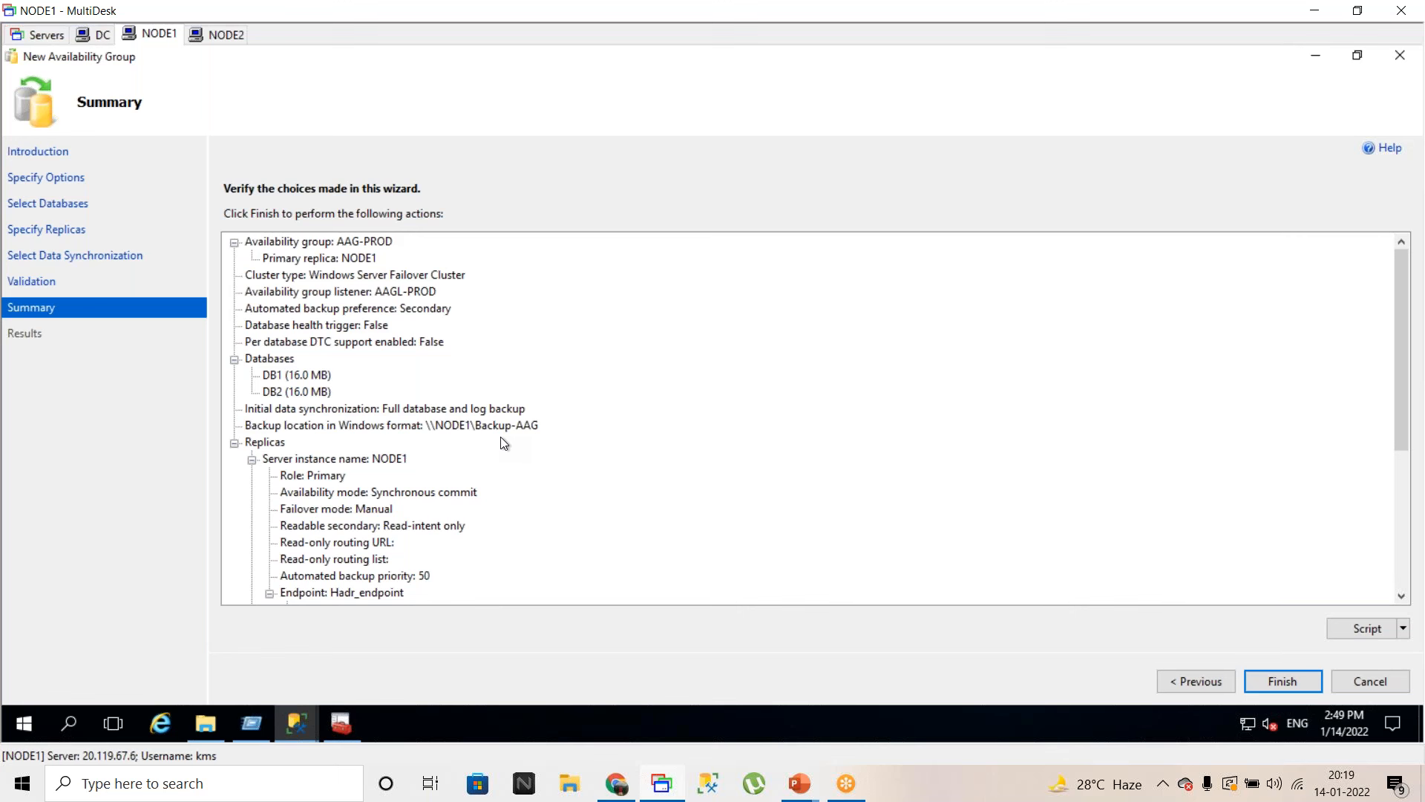
click(1282, 681)
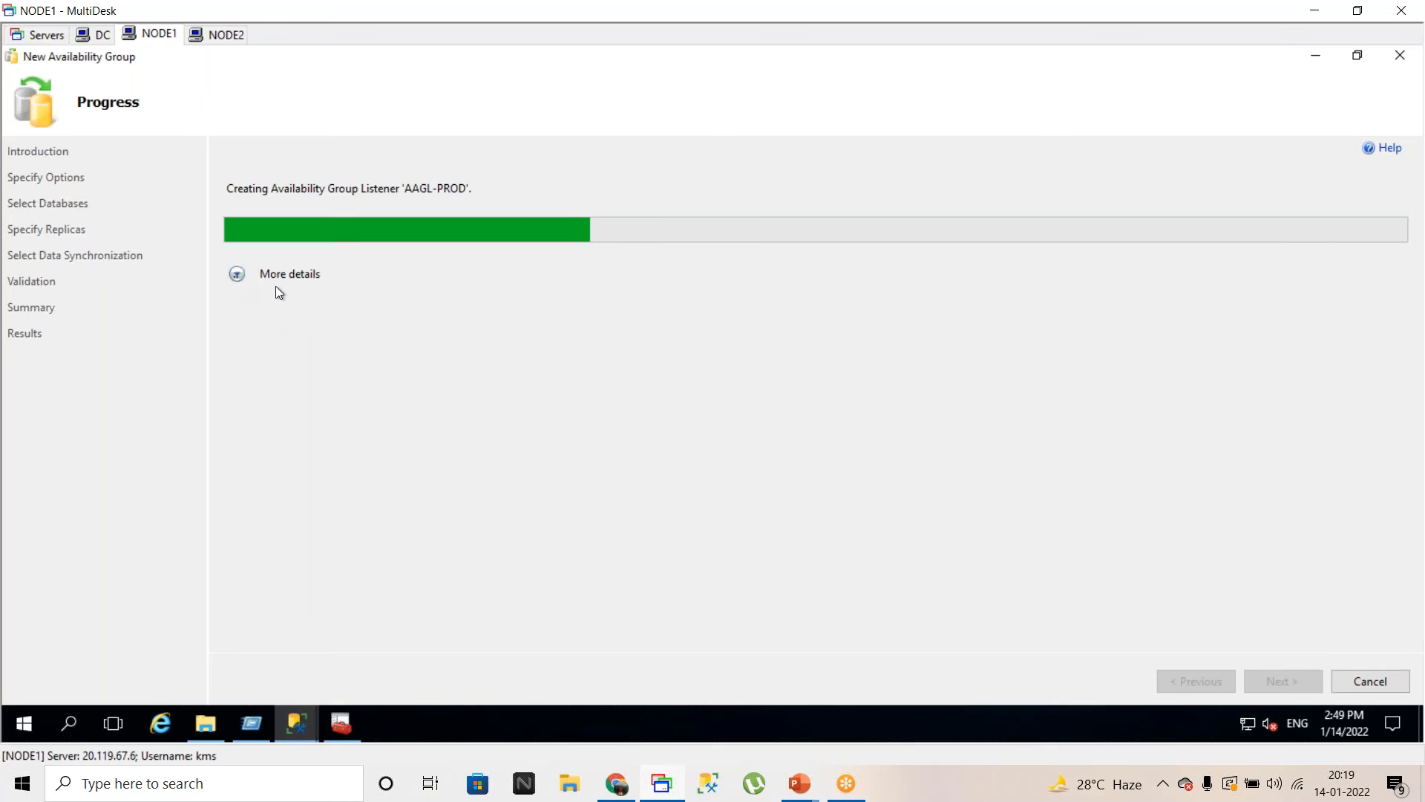
click(237, 275)
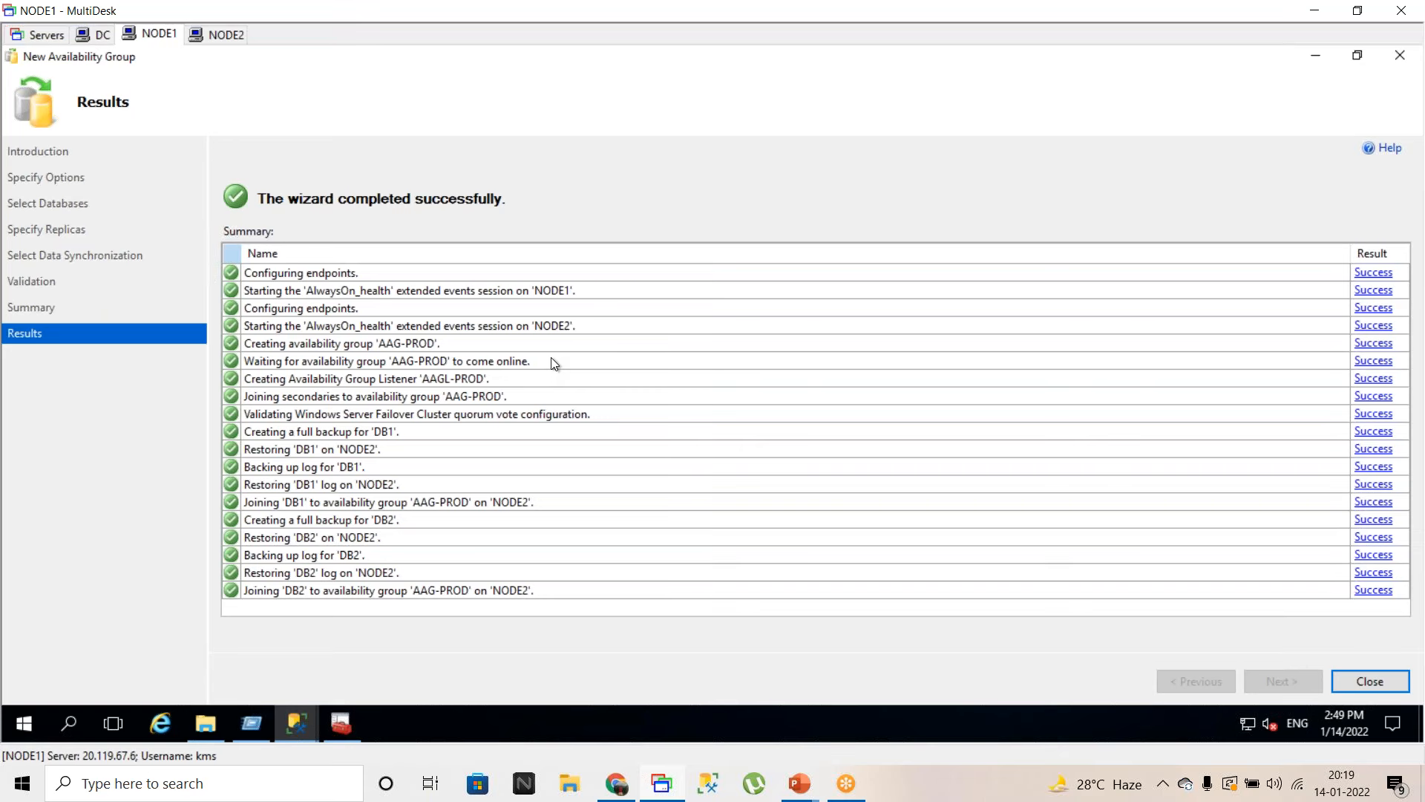
click(1370, 682)
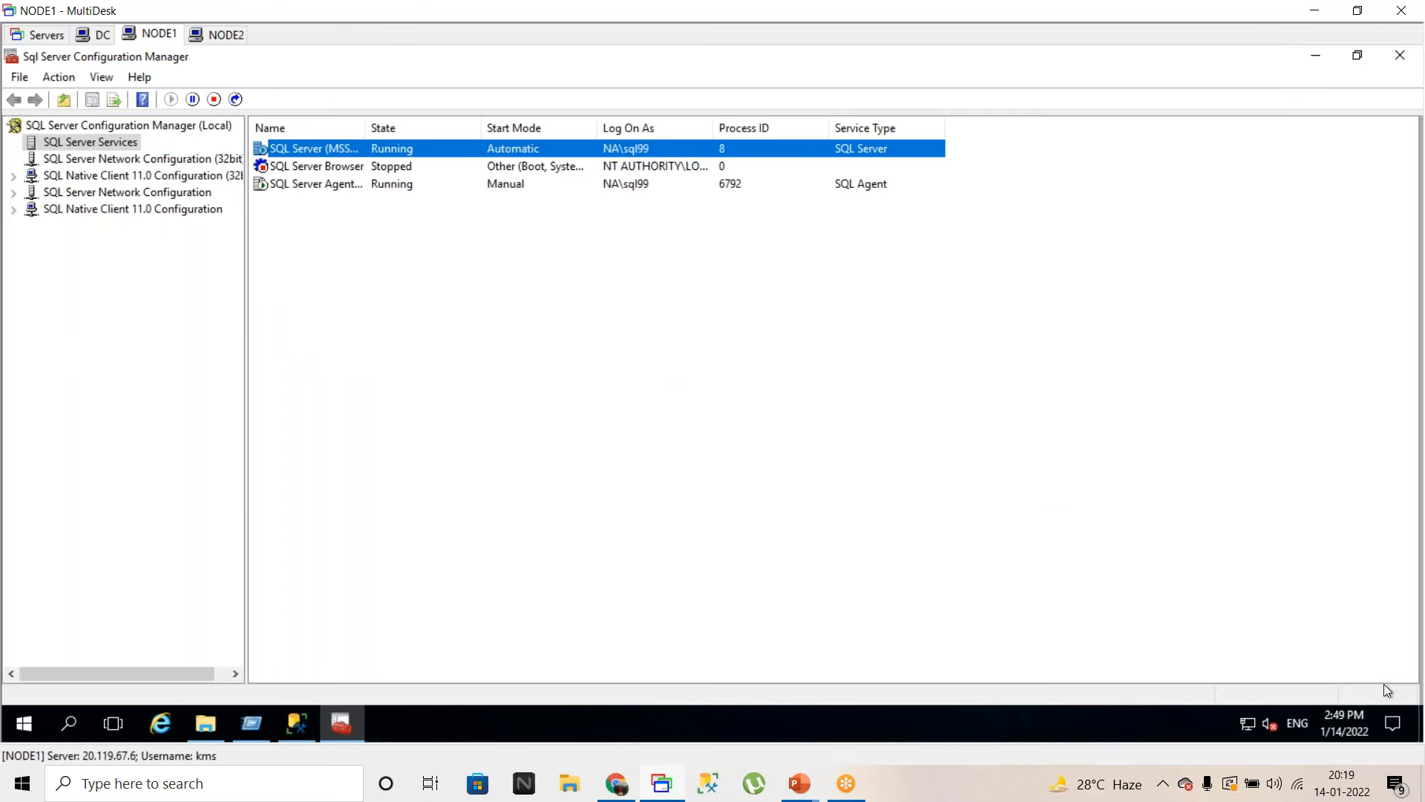
- Switch to SQL Server Management Studio, widen Object Explorer, and refresh the NODE1 and NODE2 servers
click(299, 724)
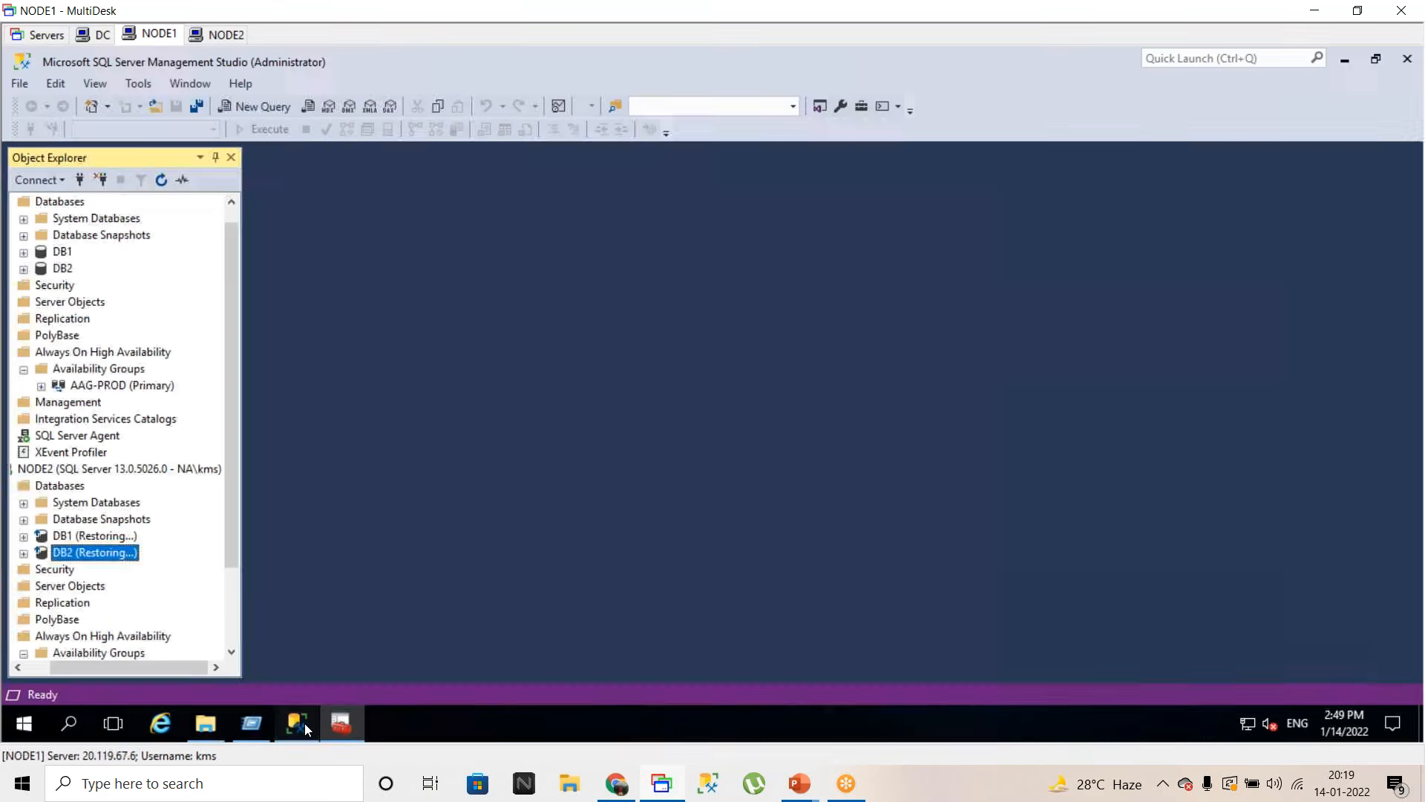
scroll(111, 331, up, 1)
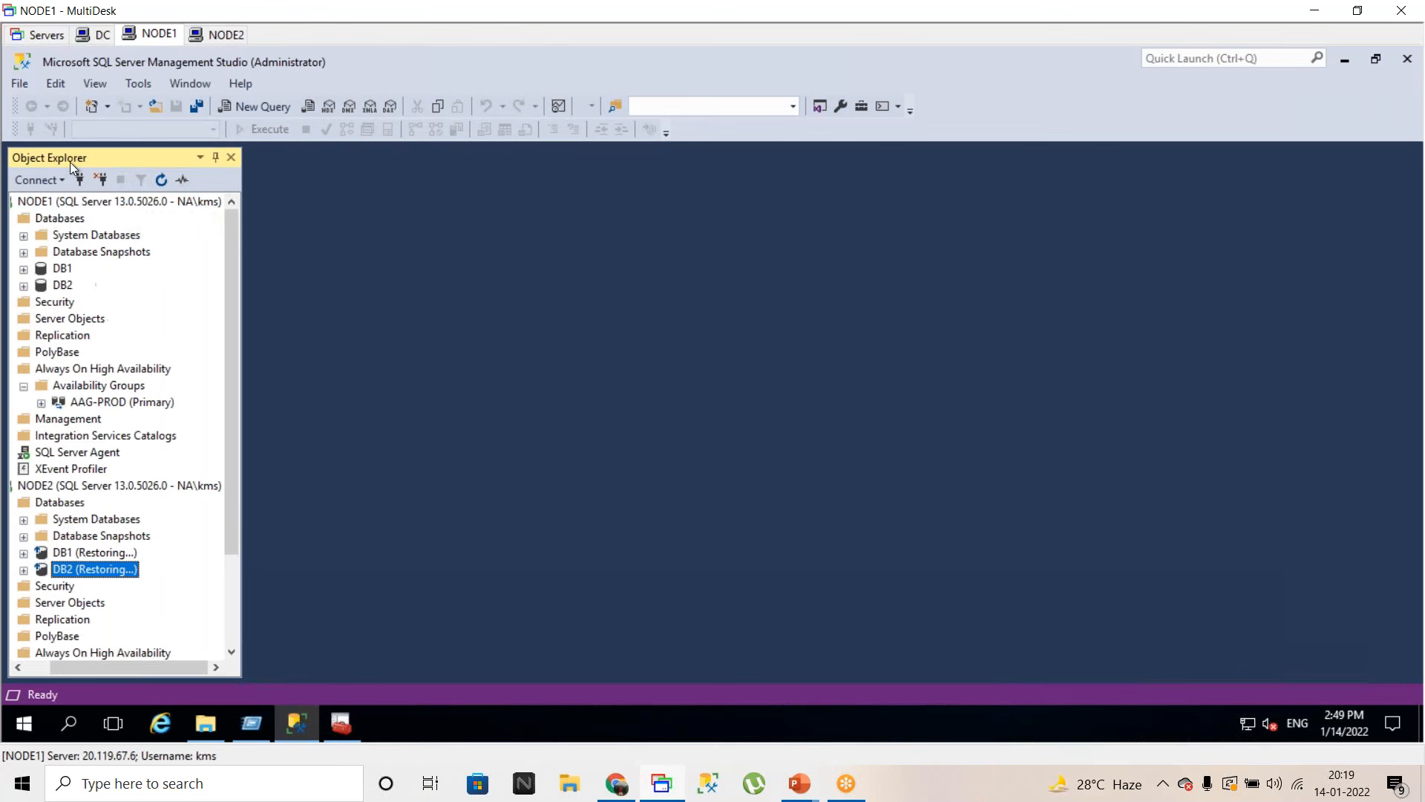
click(70, 204)
drag(60, 671, 15, 674)
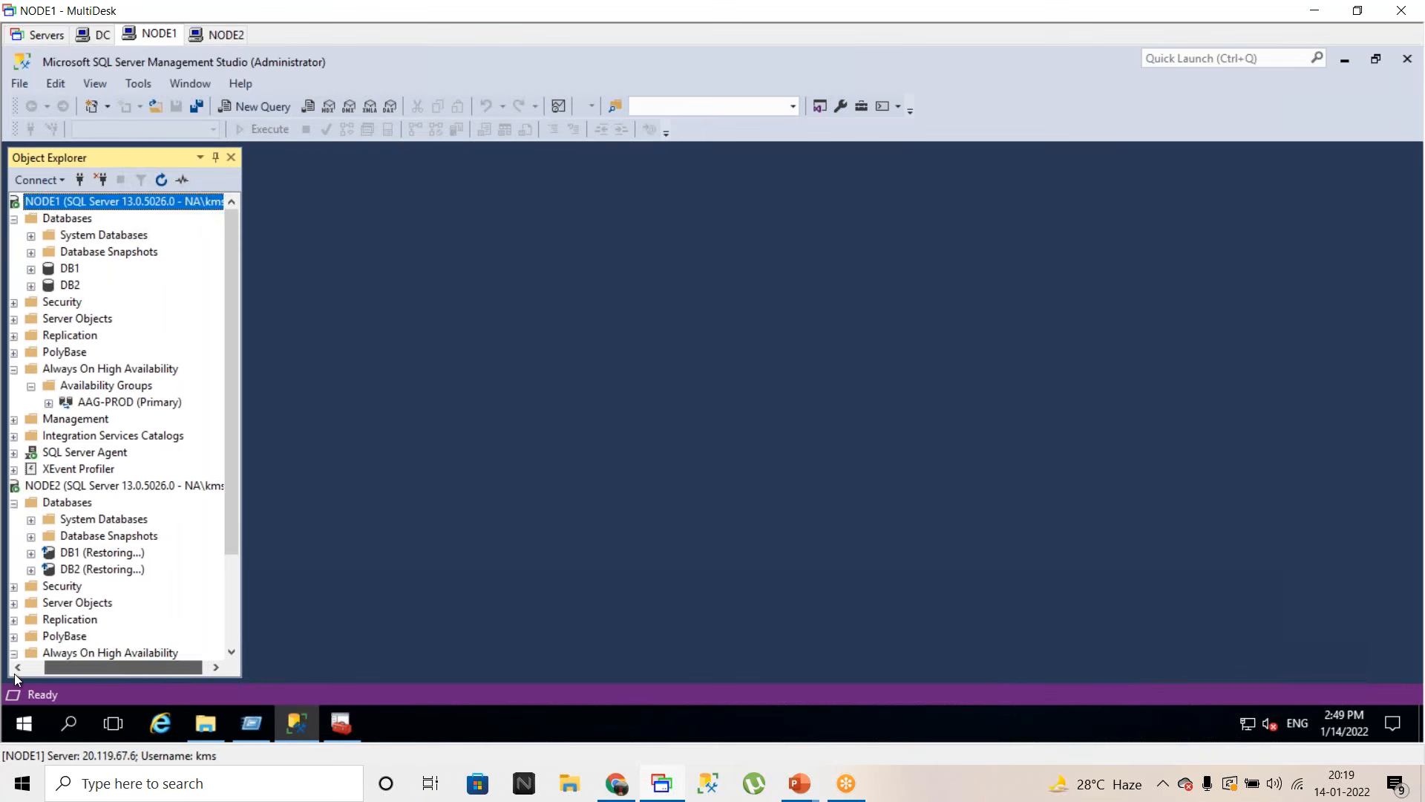
click(161, 179)
drag(244, 273, 353, 273)
click(128, 385)
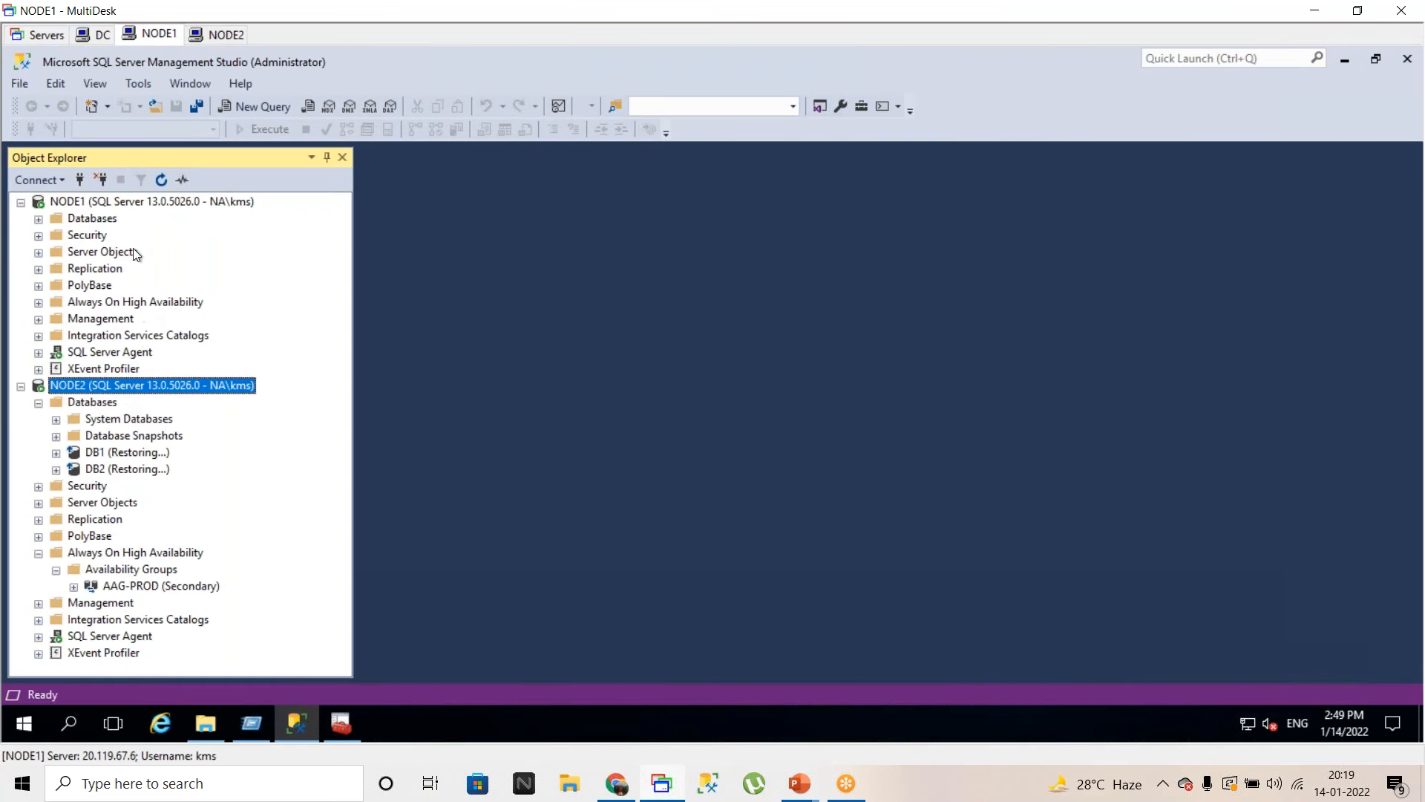
click(154, 183)
- Expand NODE1's Databases and Availability Groups to examine the state of DB1, DB2 and AAG-PROD
click(39, 219)
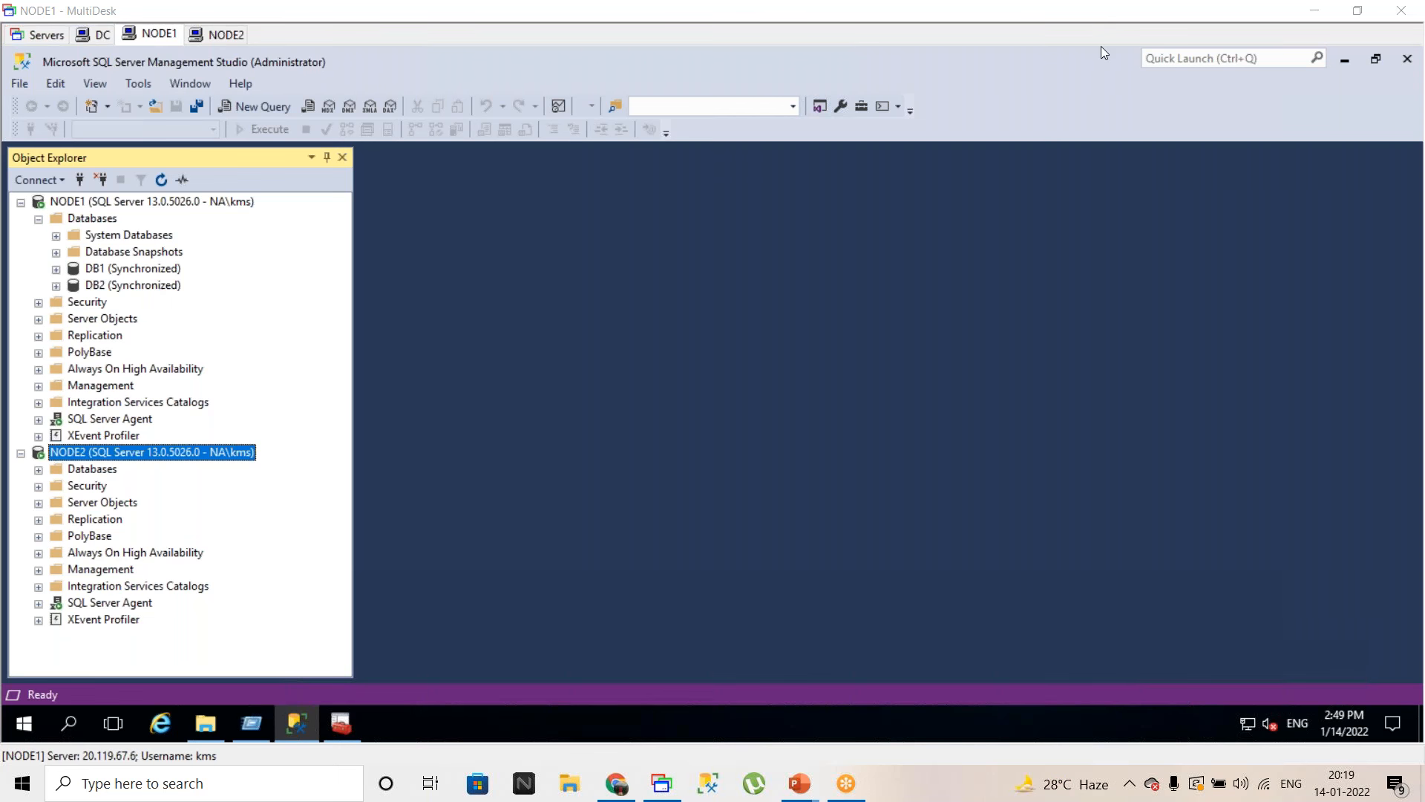
click(38, 369)
click(57, 387)
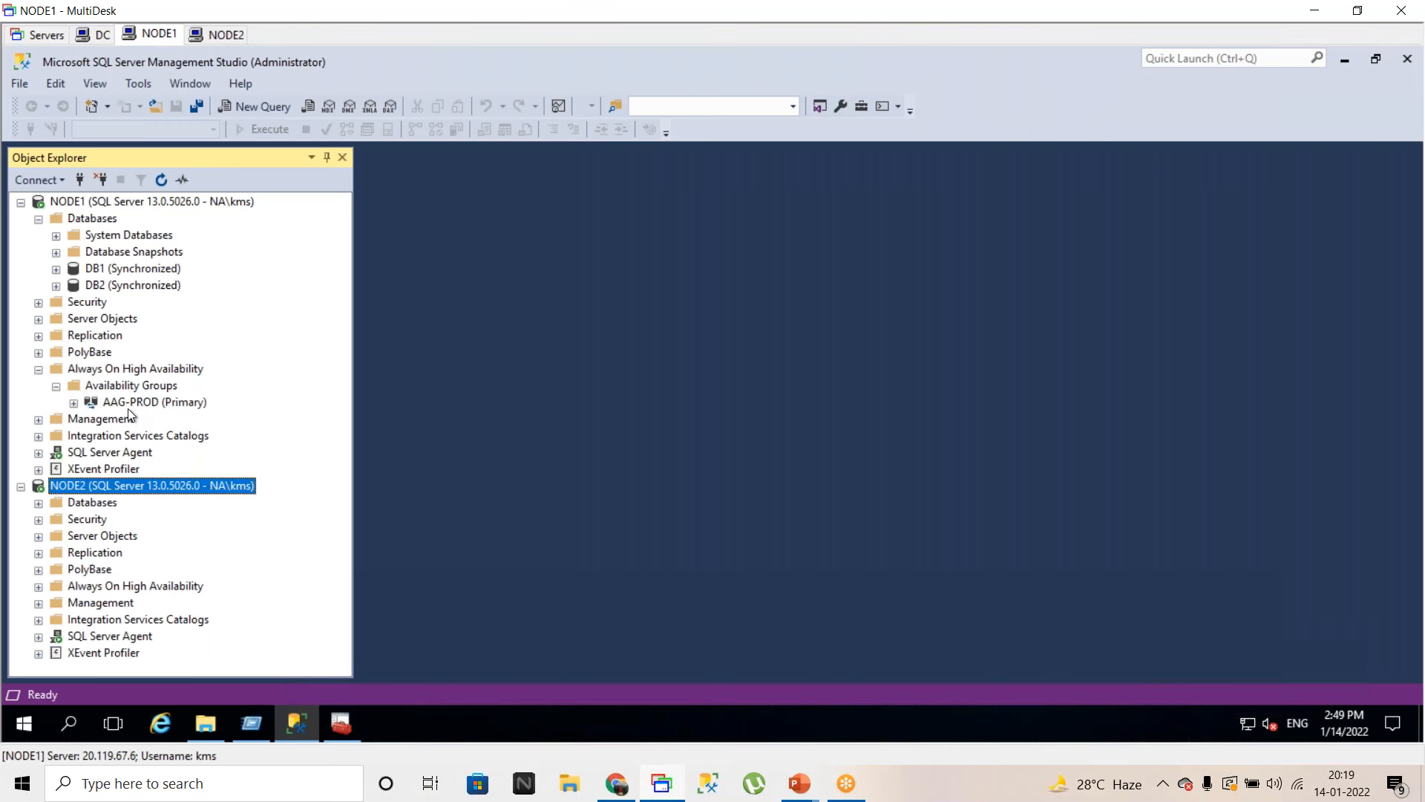
- Expand AAG-PROD under NODE1 and examine its availability replicas, availability databases and group listeners
click(74, 402)
click(94, 419)
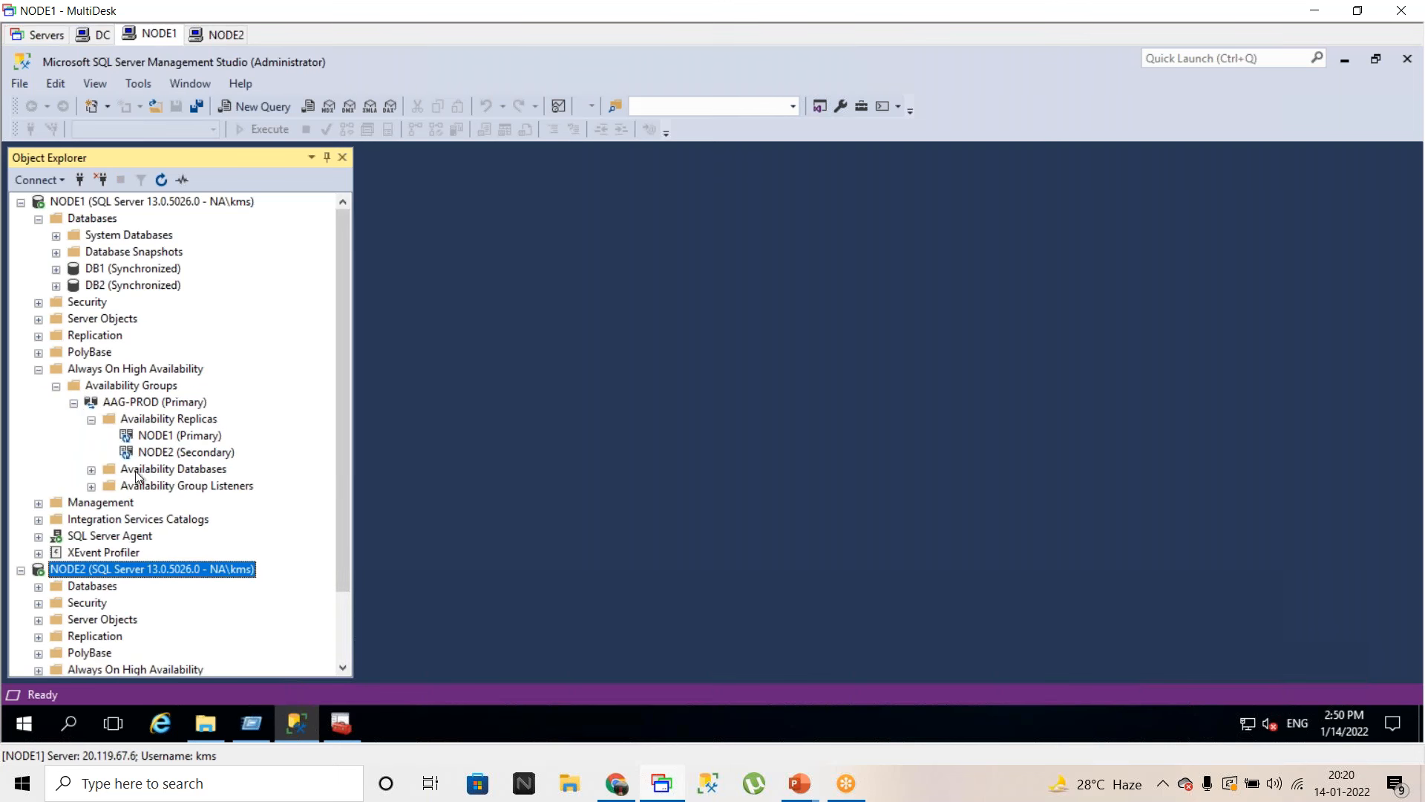
click(91, 470)
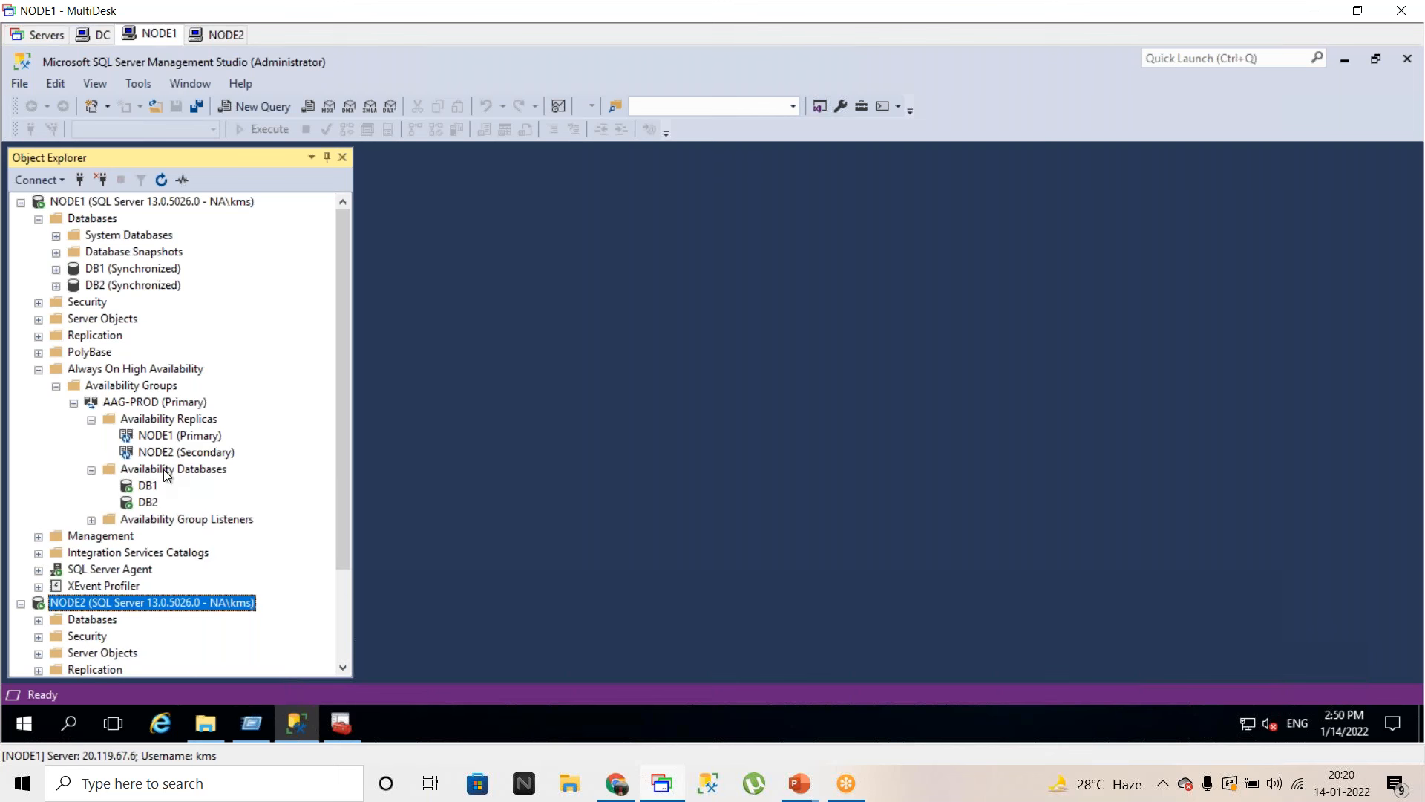
click(92, 519)
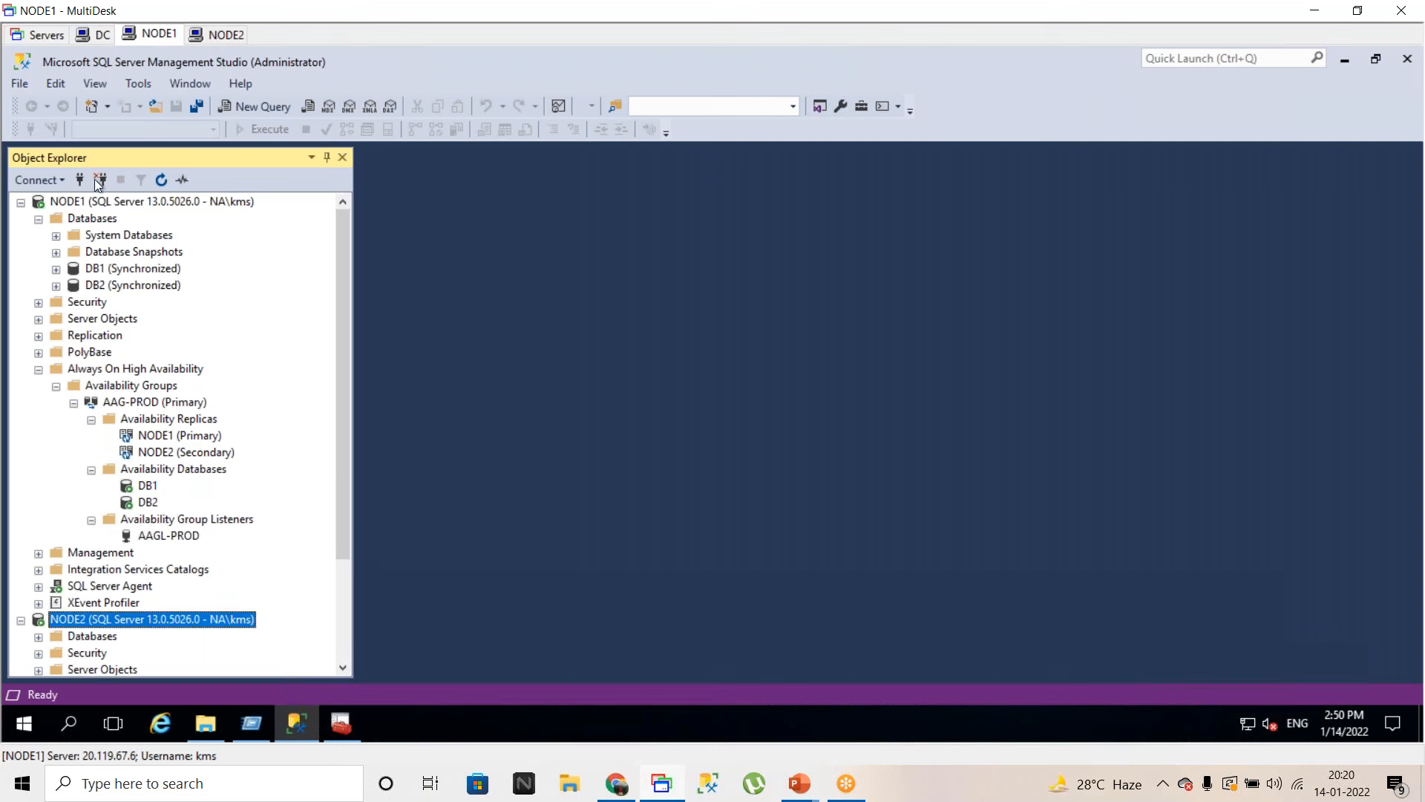
- Connect Object Explorer to the AAGL-PROD listener with Windows Authentication and disconnect the NODE1 and NODE2 servers
text(AAGL-PROD)
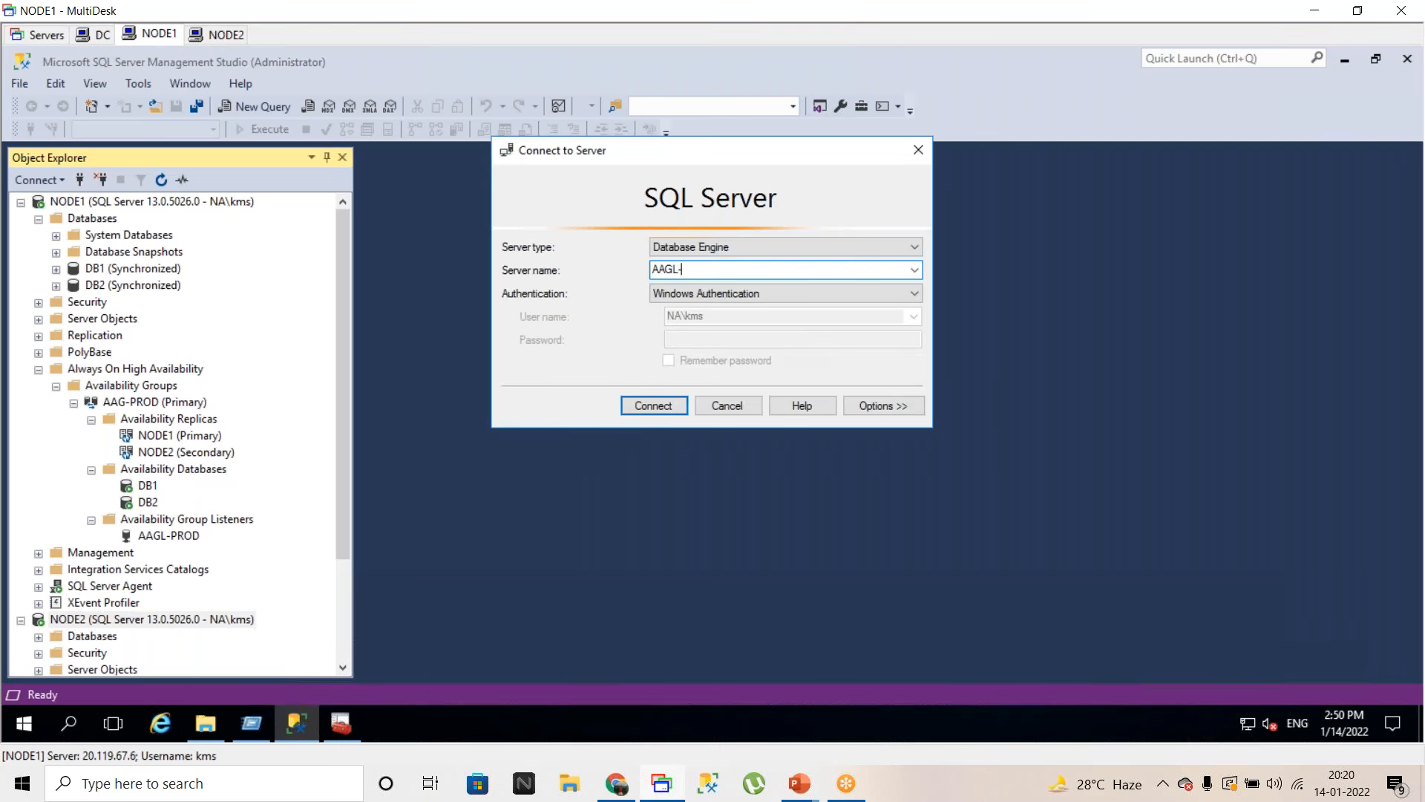
click(666, 408)
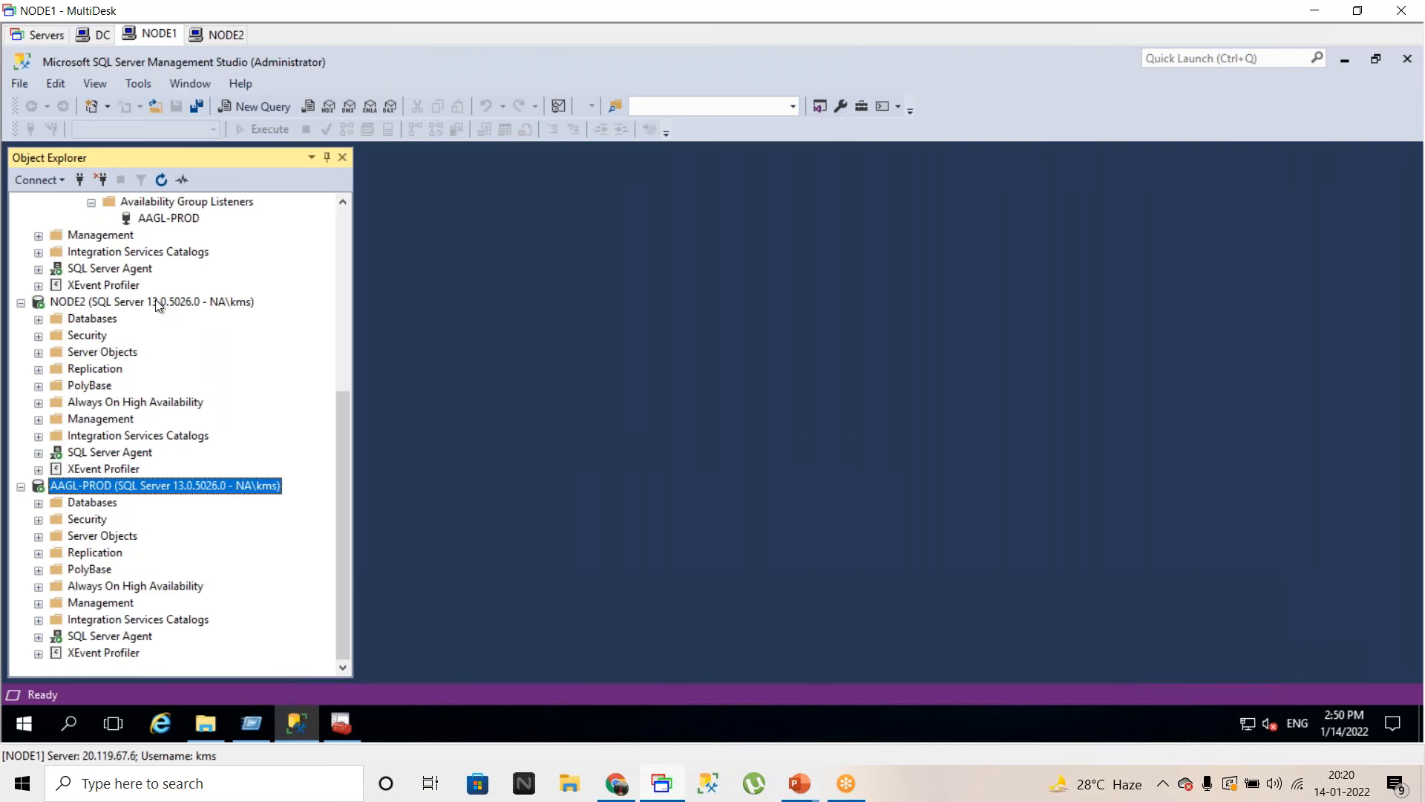
scroll(158, 306, up, 7)
click(100, 202)
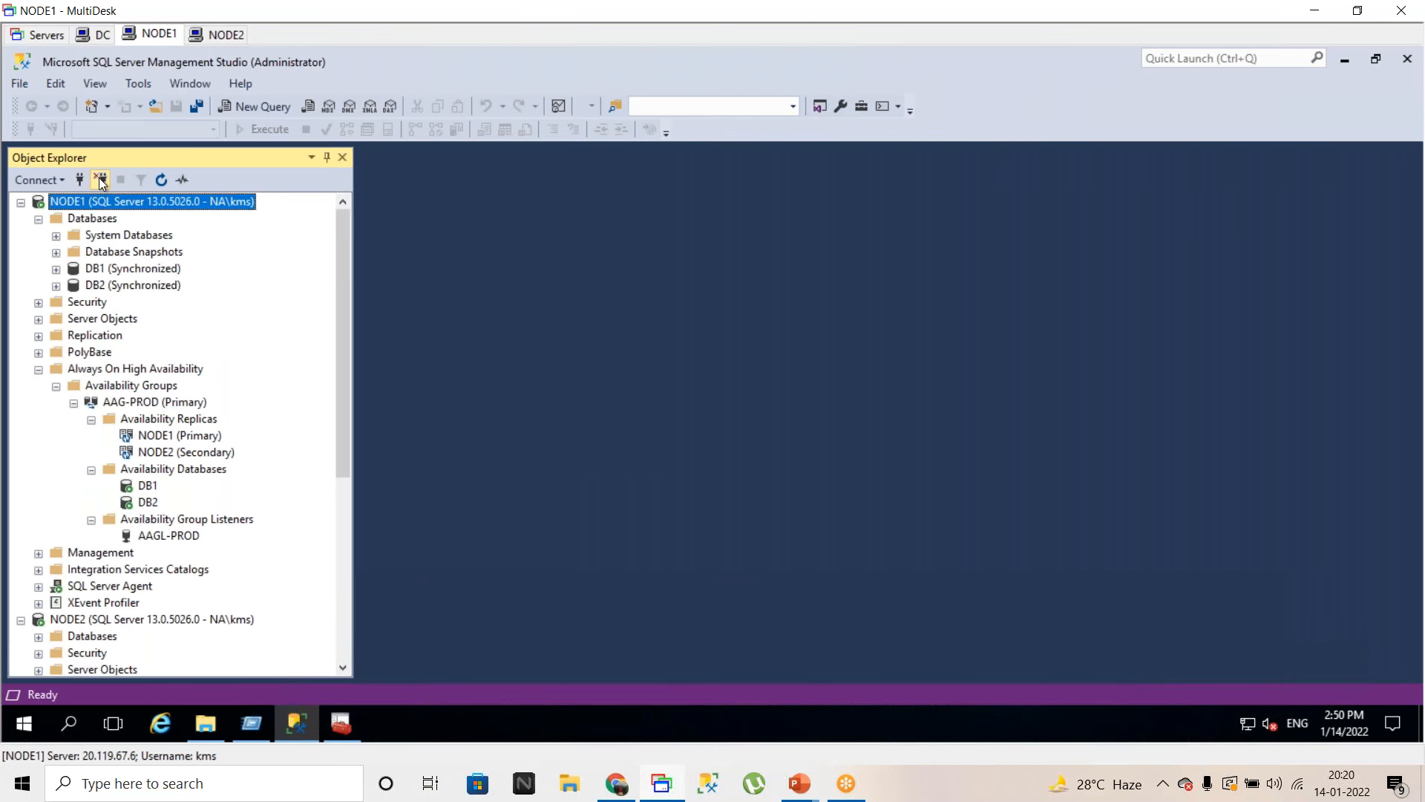
click(100, 180)
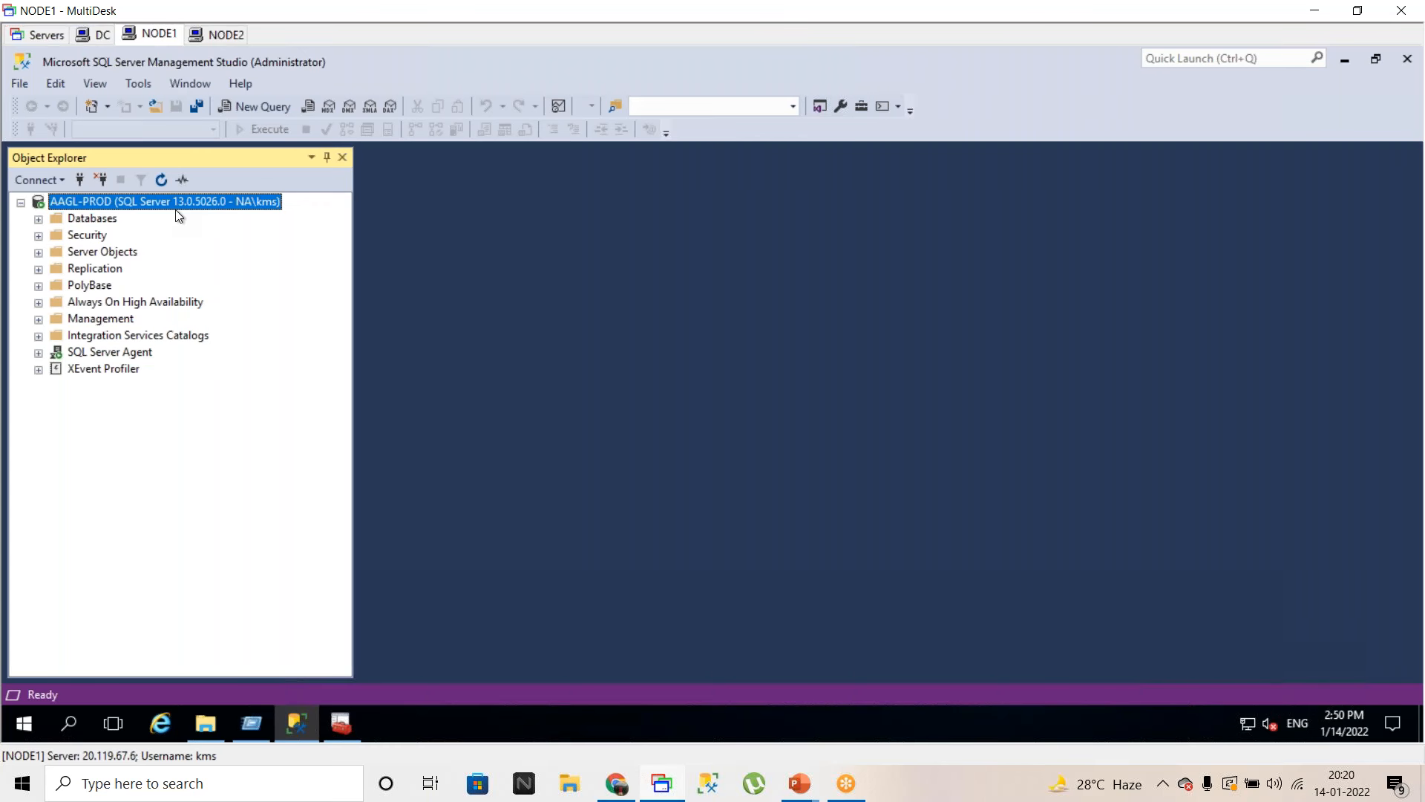
- Switch to Failover Cluster Manager on DC and examine the AAG-PROD role's resources and summary under wincluster.NA.com
click(95, 35)
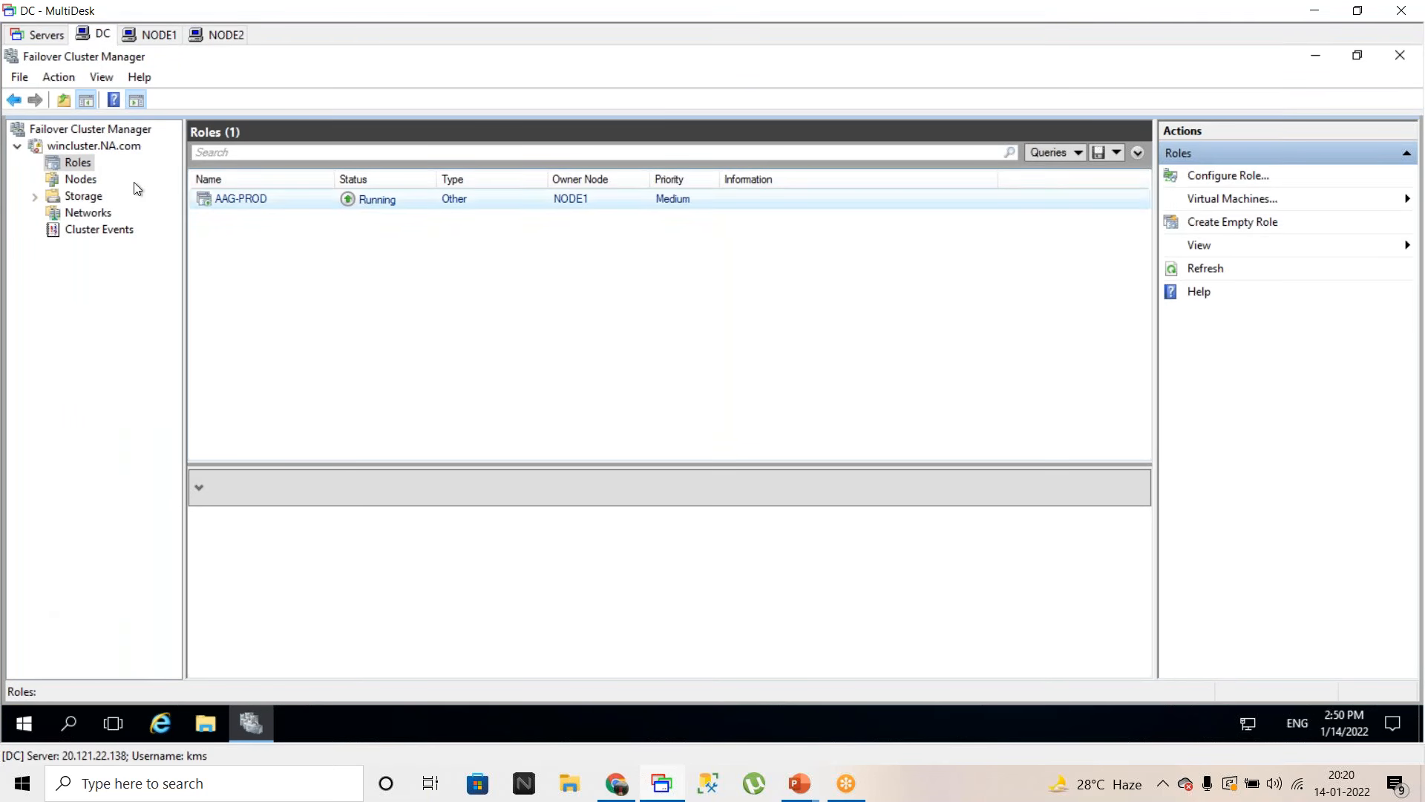
click(78, 147)
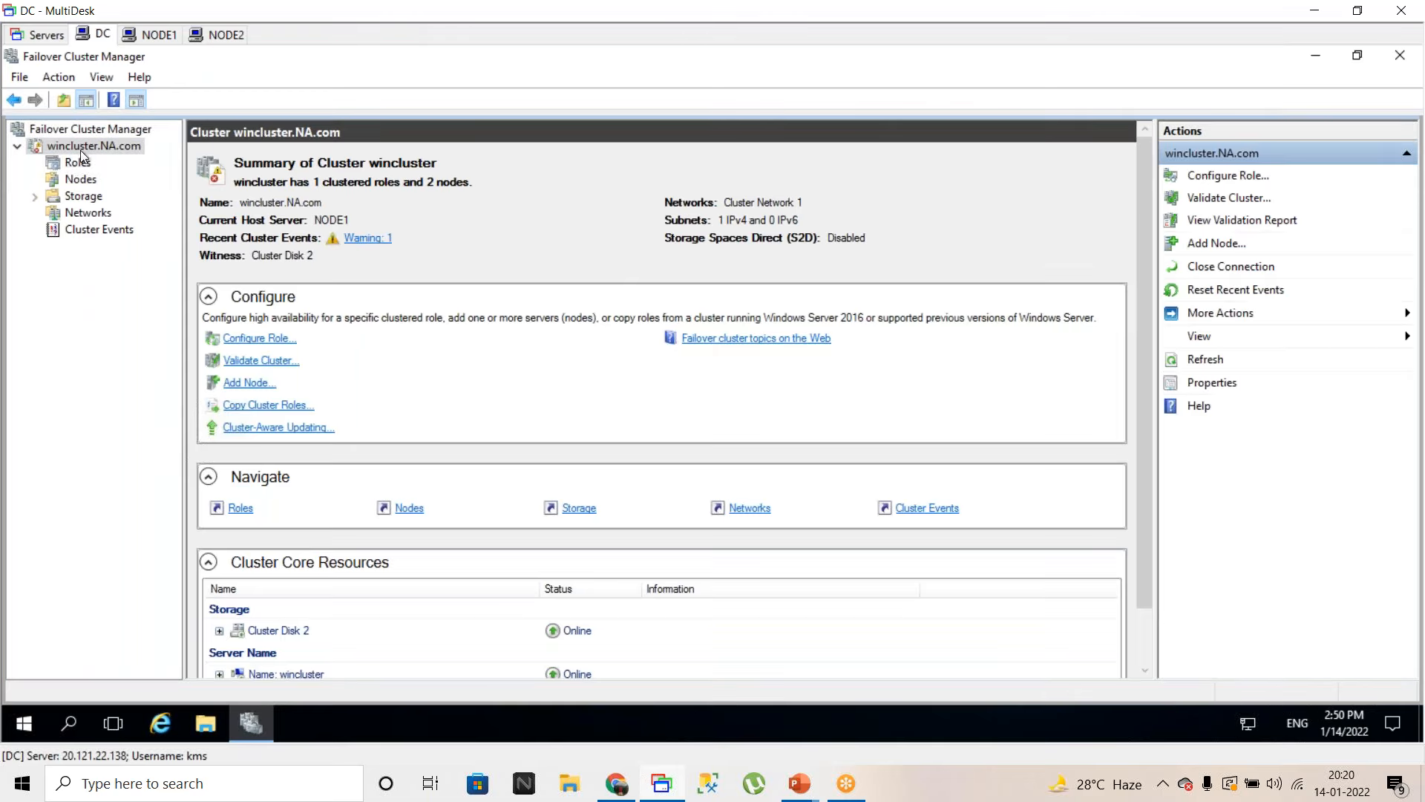
click(77, 162)
click(260, 199)
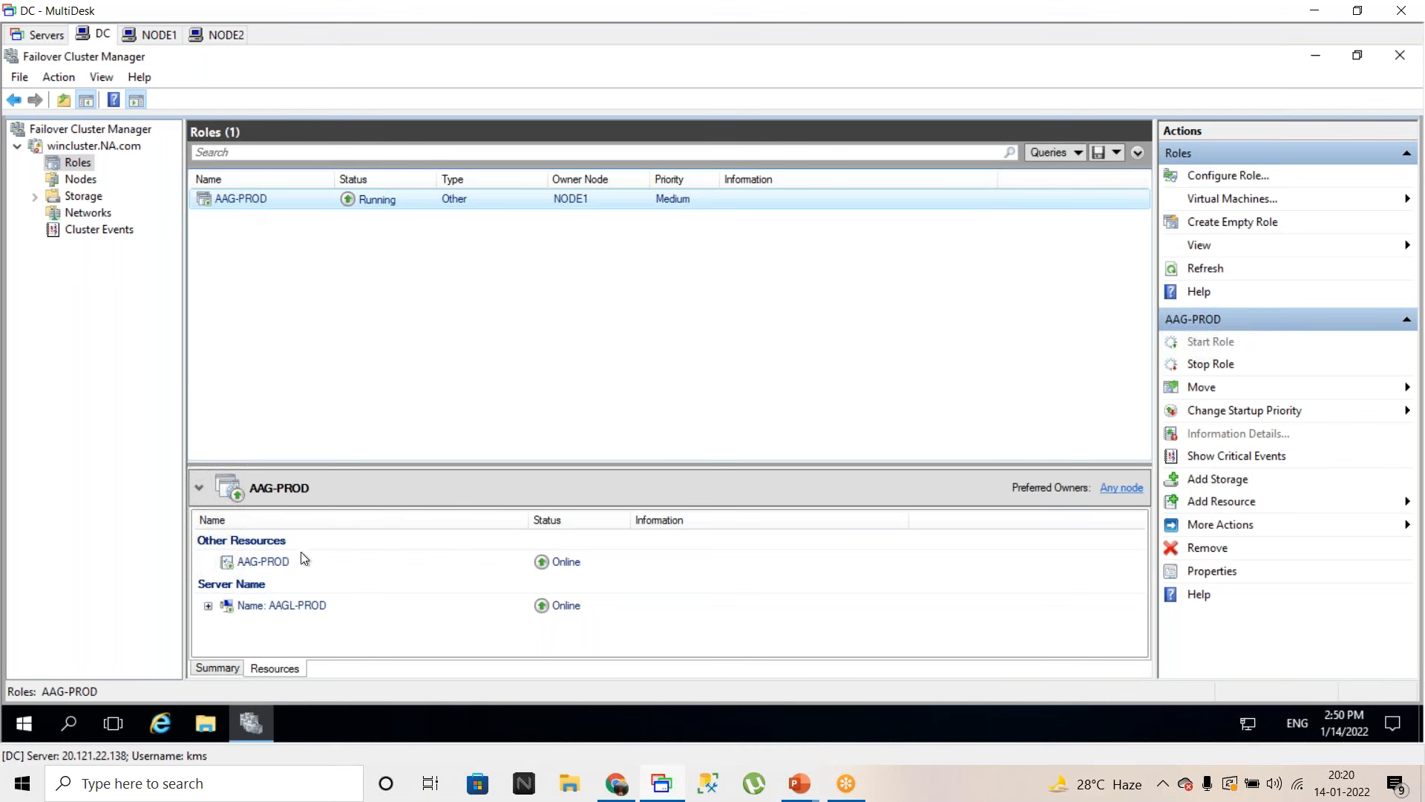
click(221, 672)
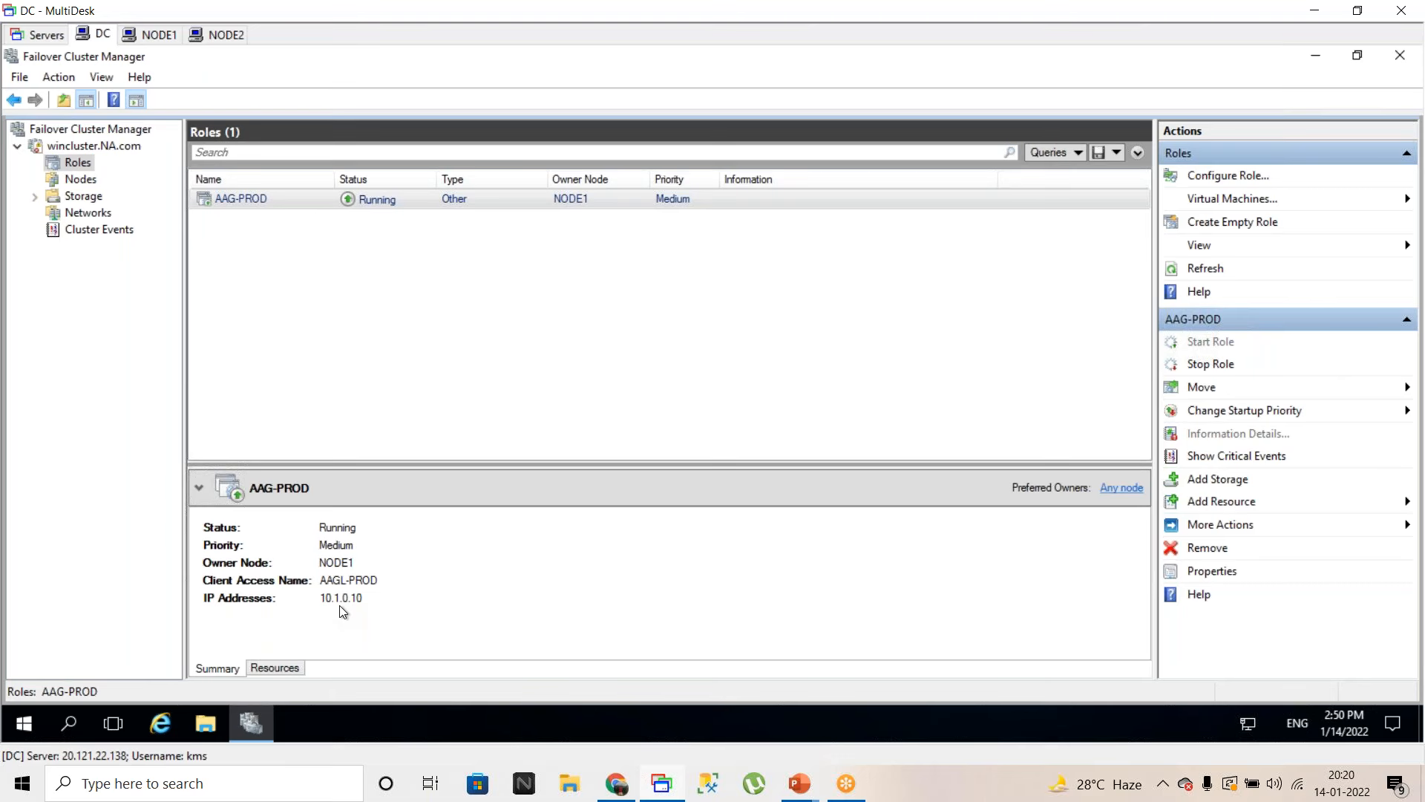
- Return to SQL Server Management Studio on NODE1 and connect to the listener's IP address 10.1.0.10 using Windows Authentication
click(162, 35)
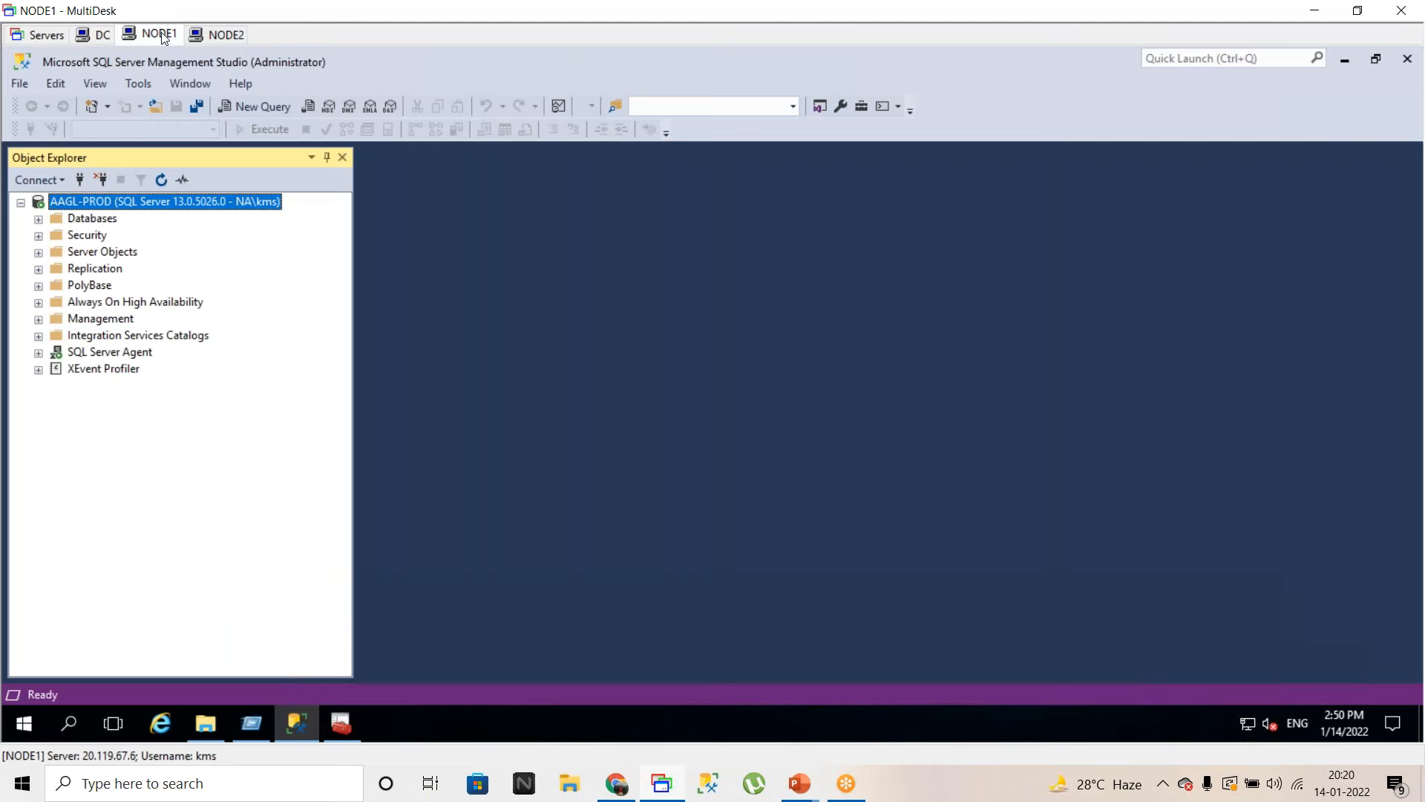
click(80, 180)
text(10.1.0.10)
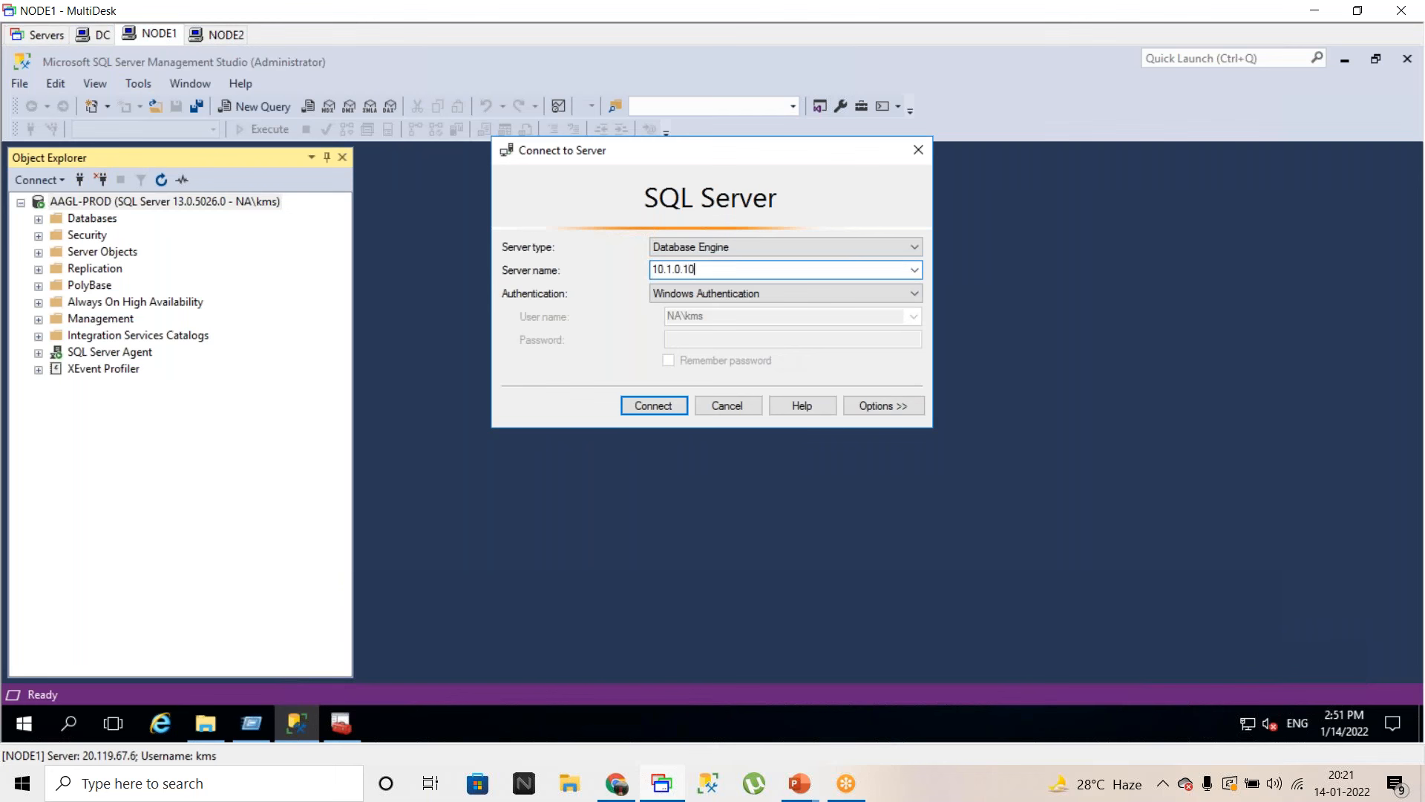
click(662, 412)
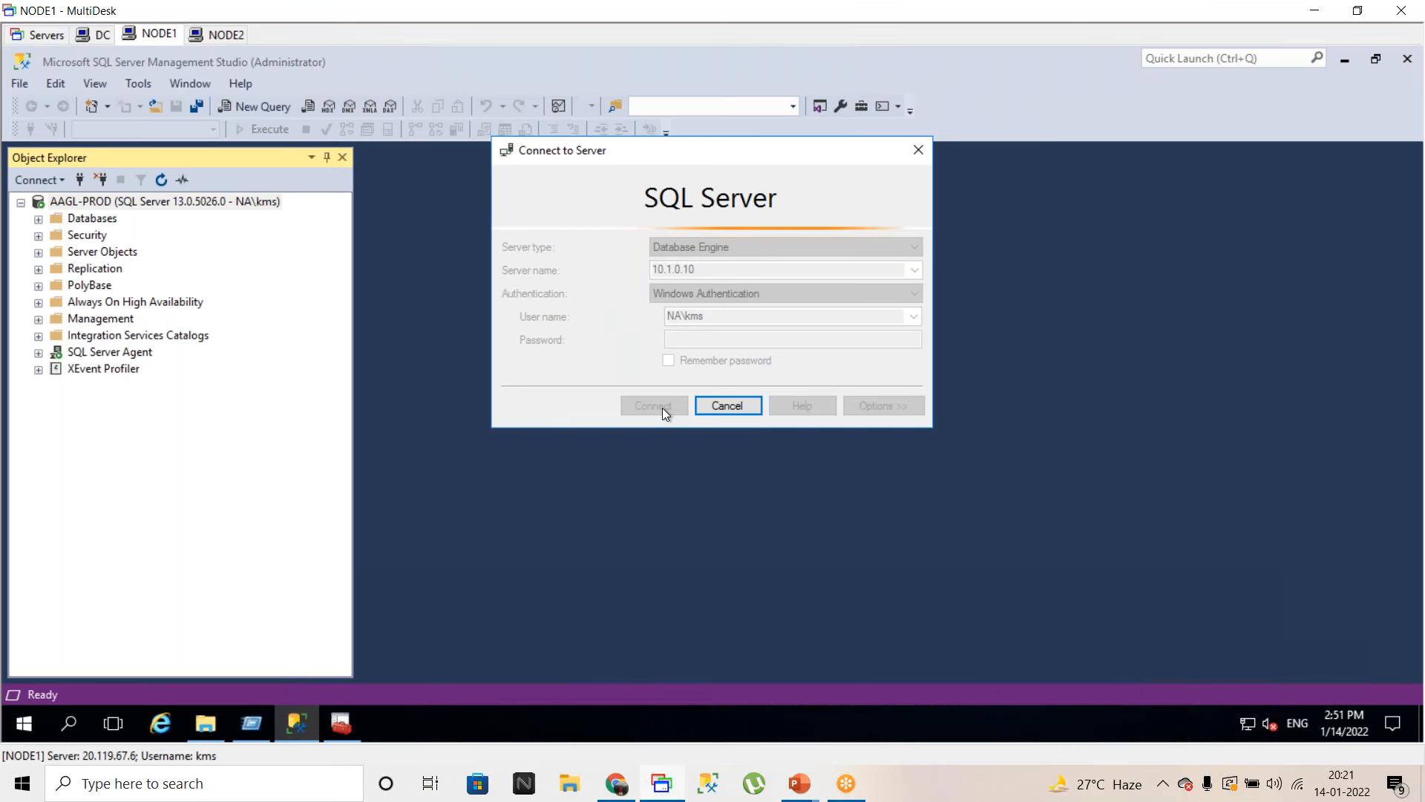
click(103, 37)
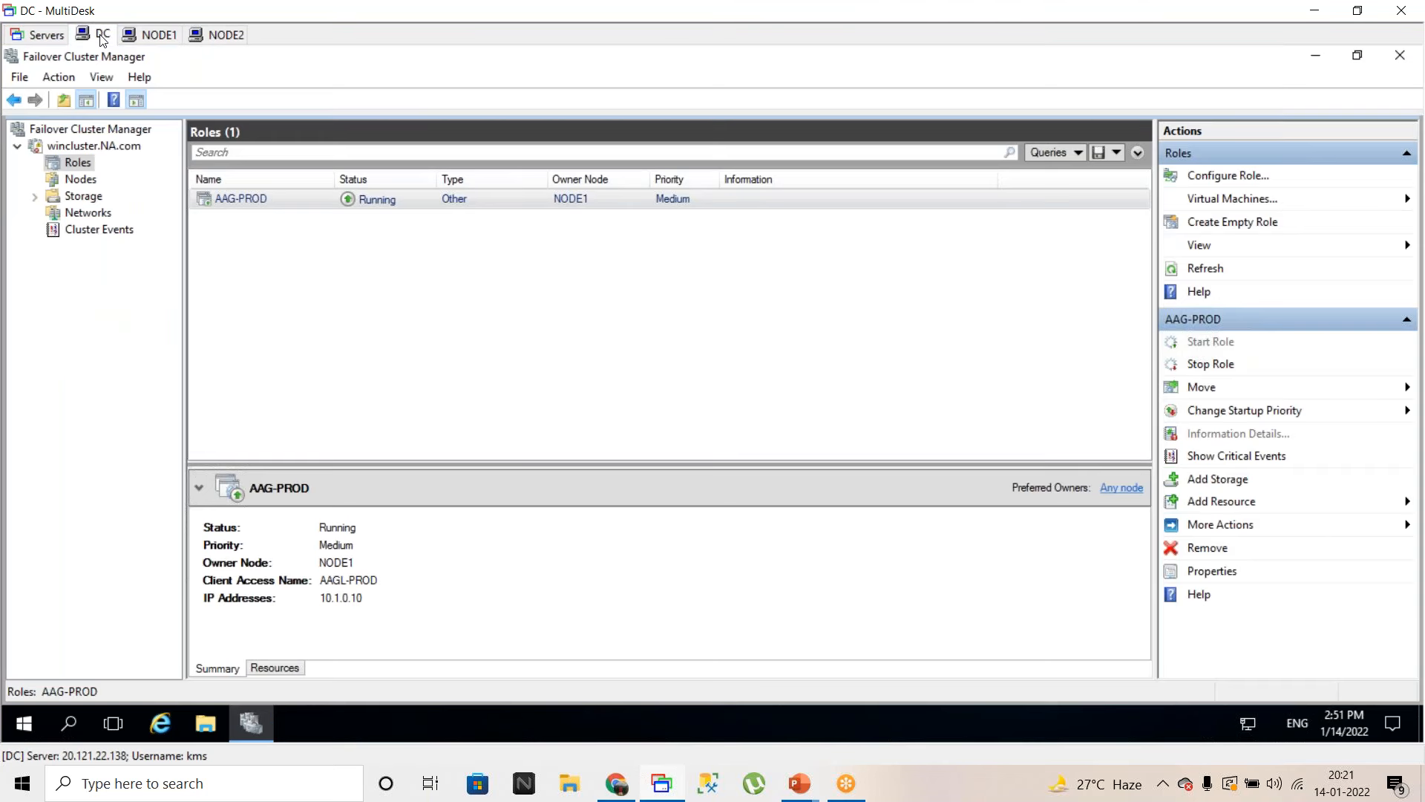
click(167, 40)
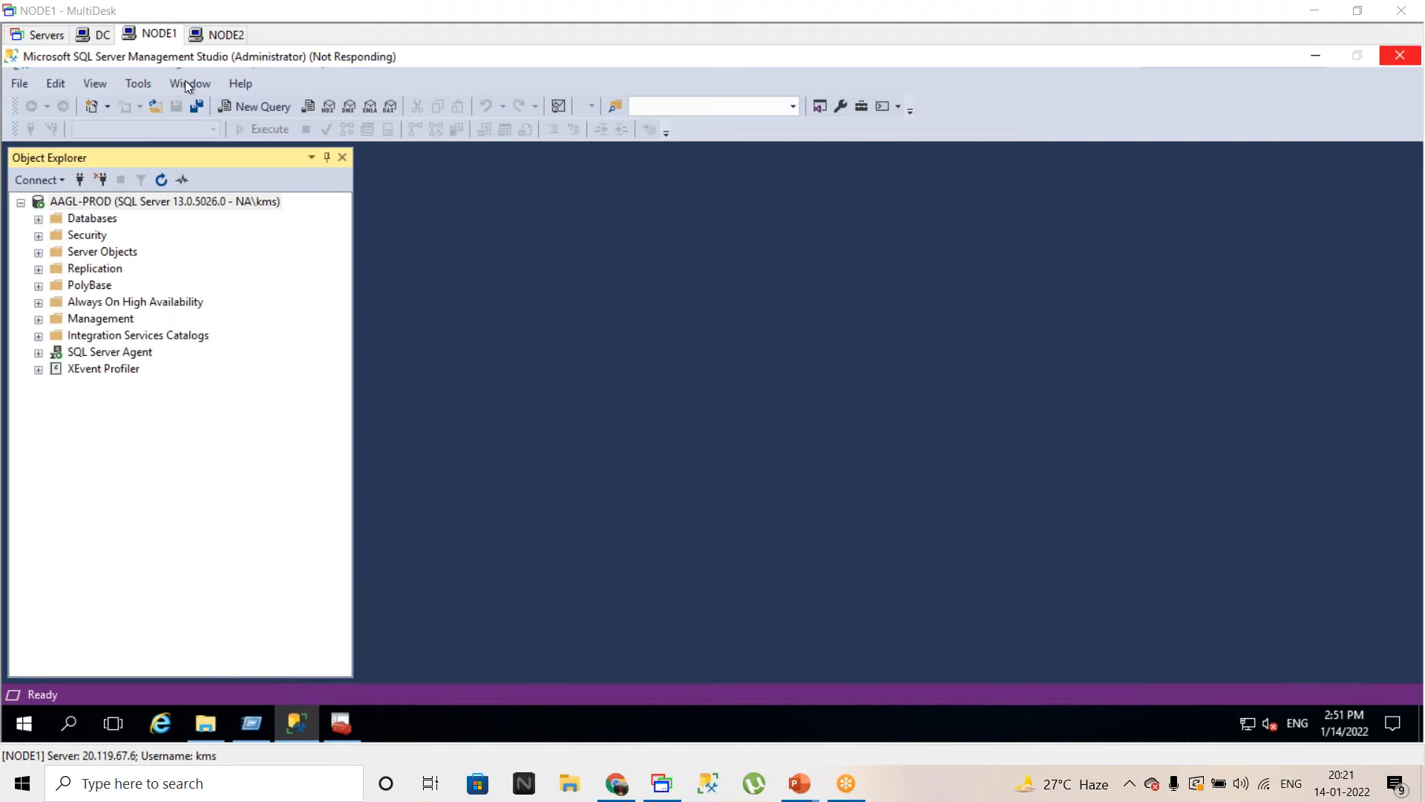
- Dismiss the SQL Server (MSSQLSERVER) Properties dialog on NODE2 without changes and return to the NODE1 session
click(223, 34)
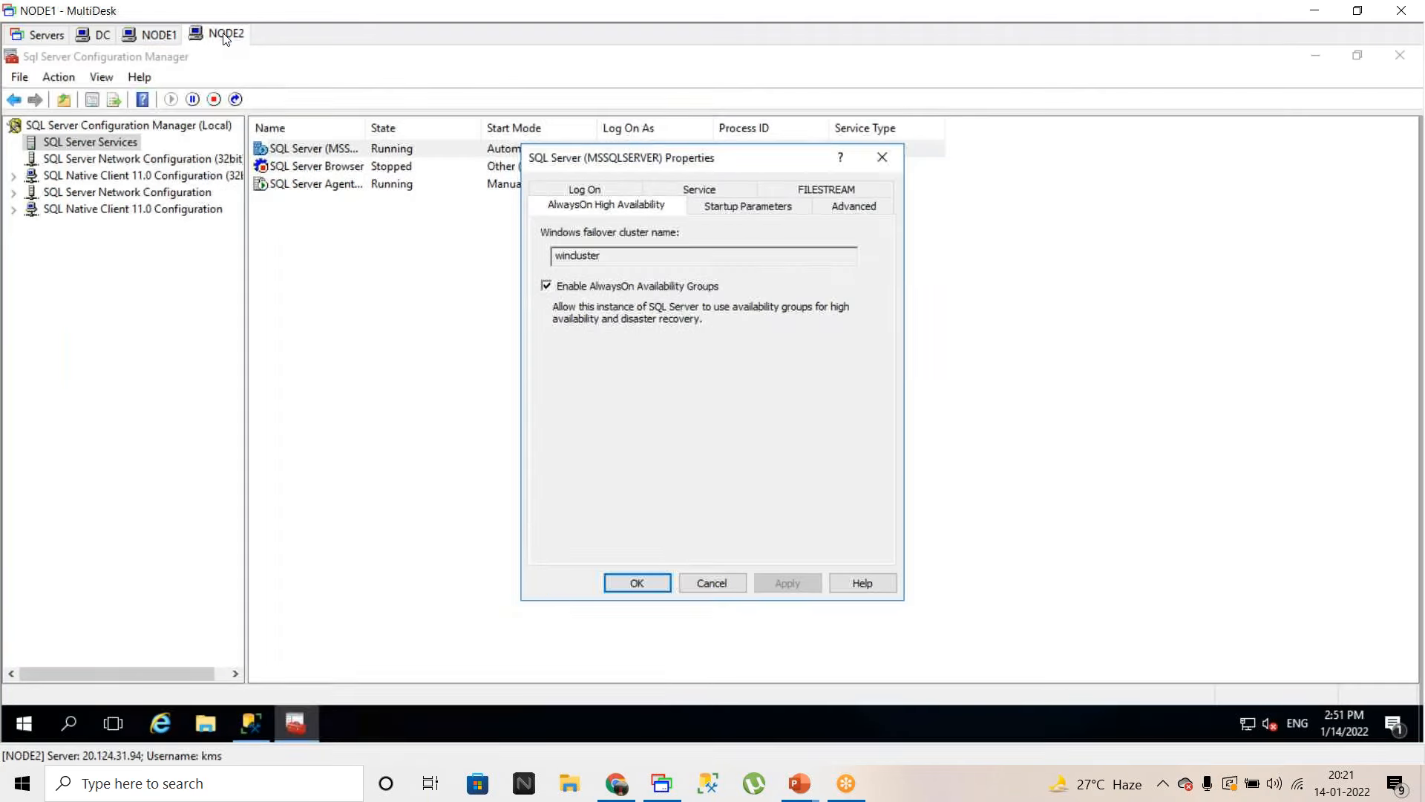
click(712, 583)
click(162, 33)
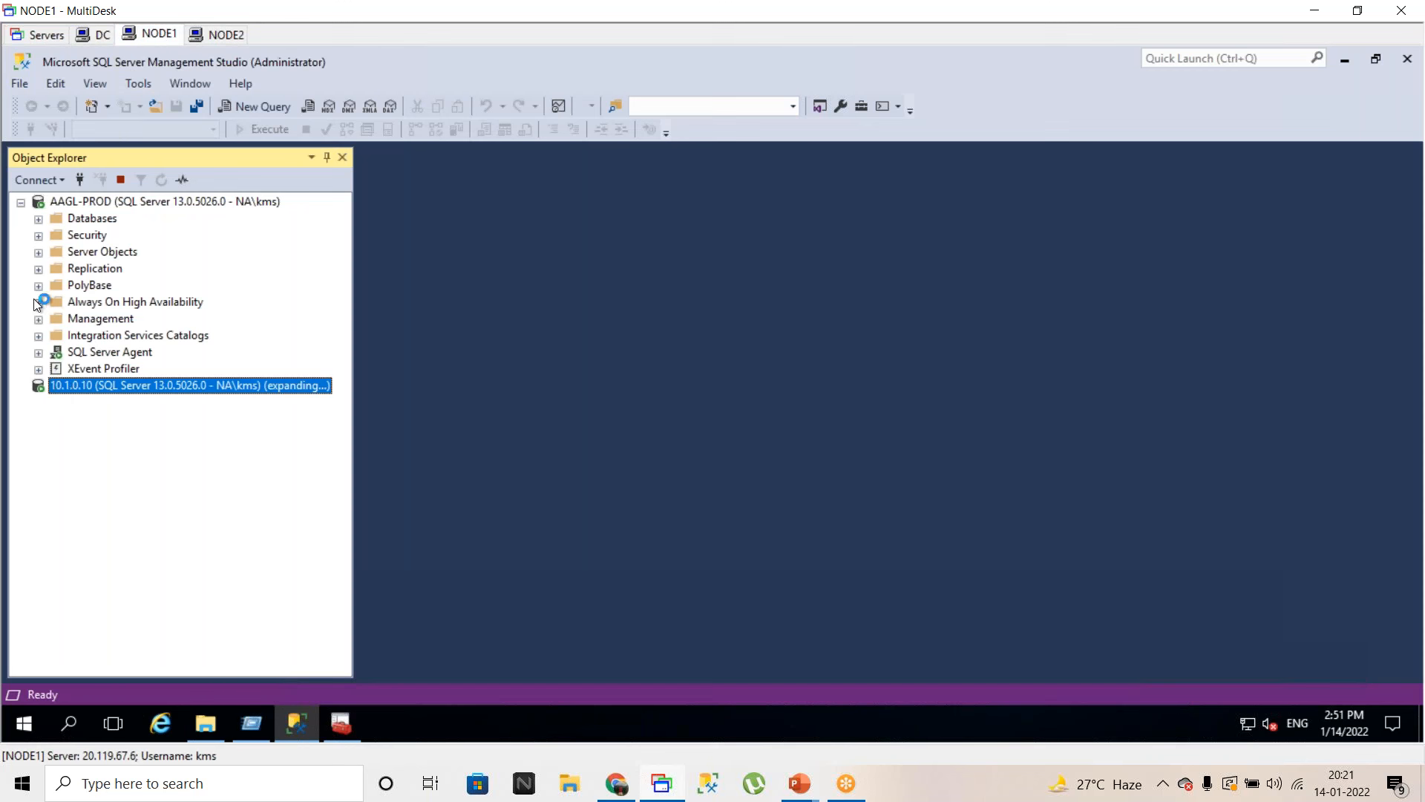
- Expand the Availability Groups under the AAGL-PROD connection and view the actions available for AAG-PROD
click(38, 303)
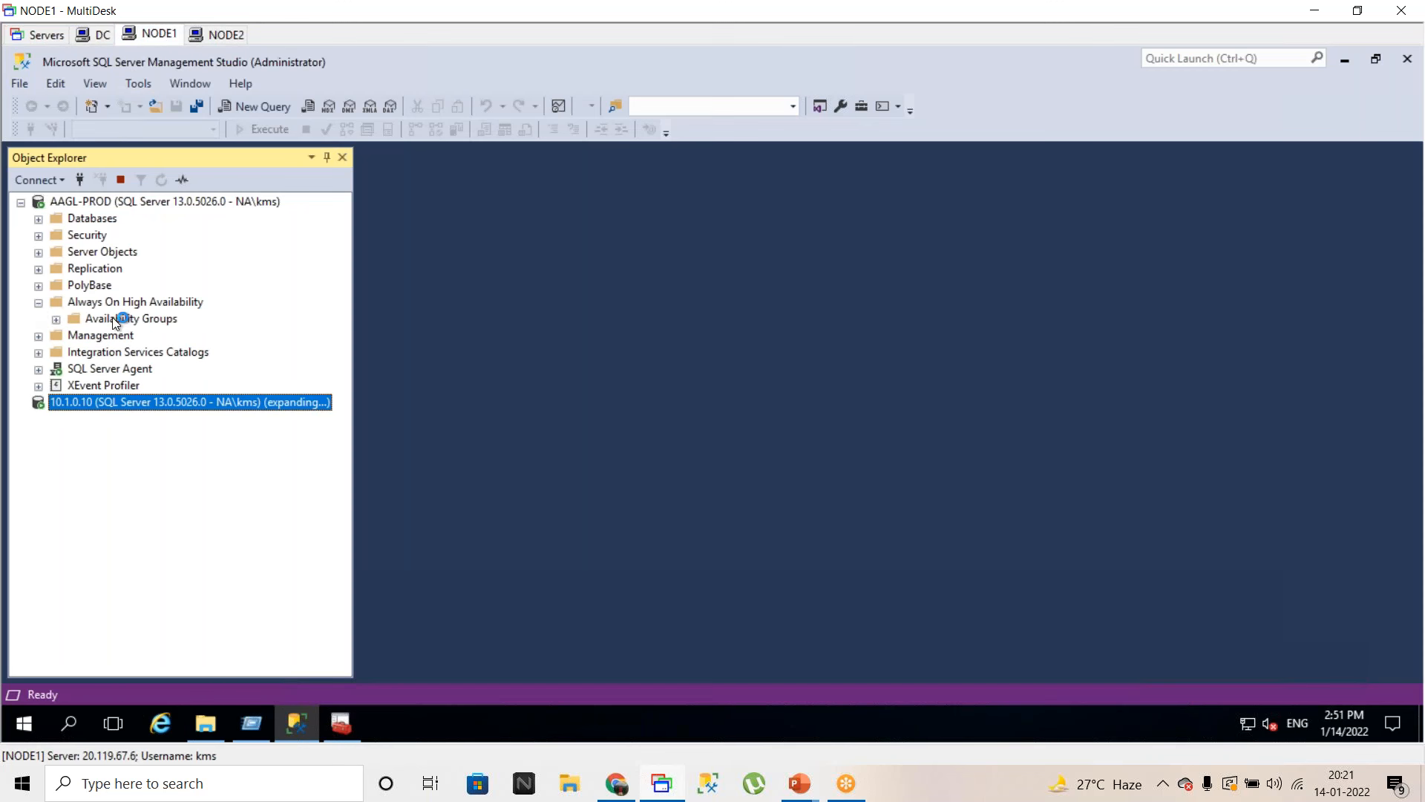
click(57, 318)
right_click(143, 336)
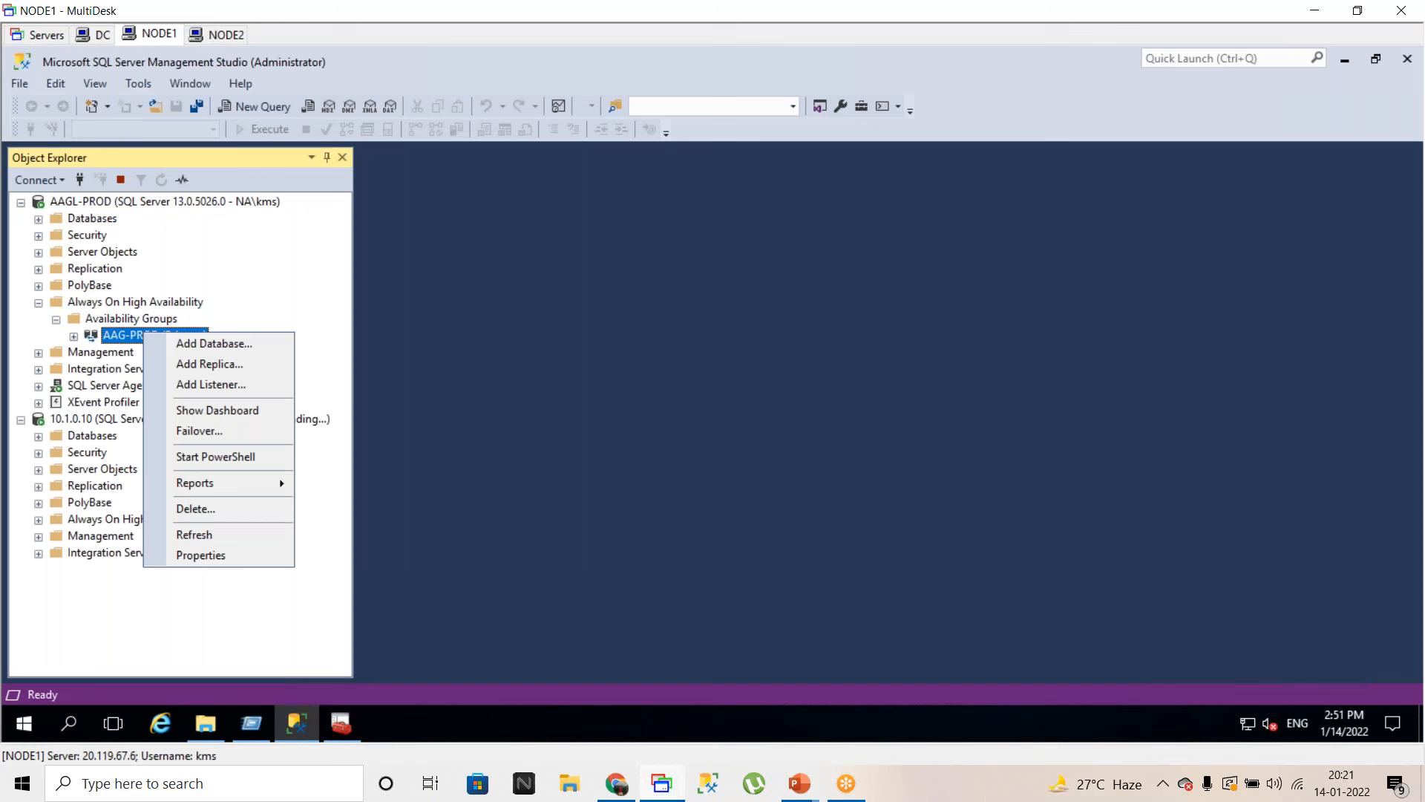
click(817, 299)
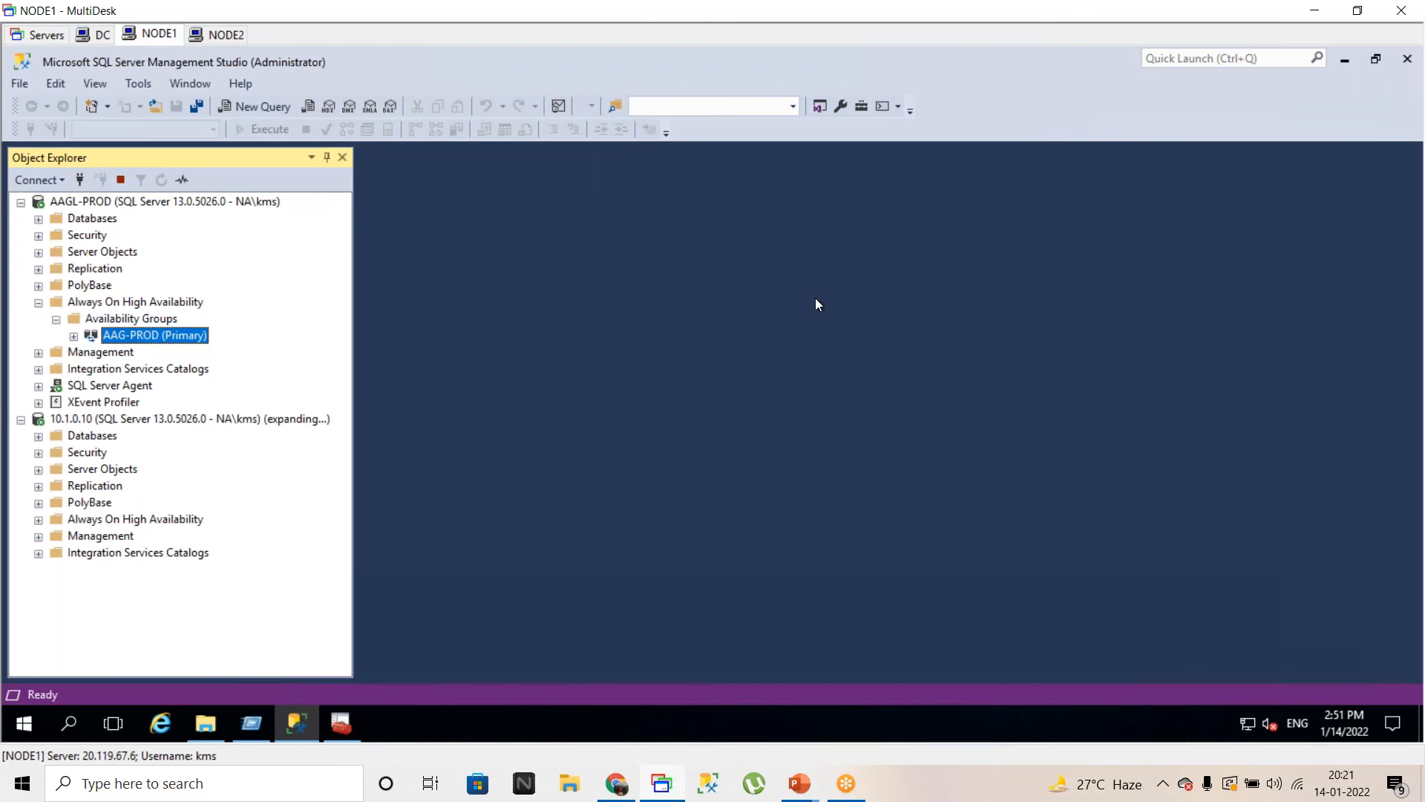